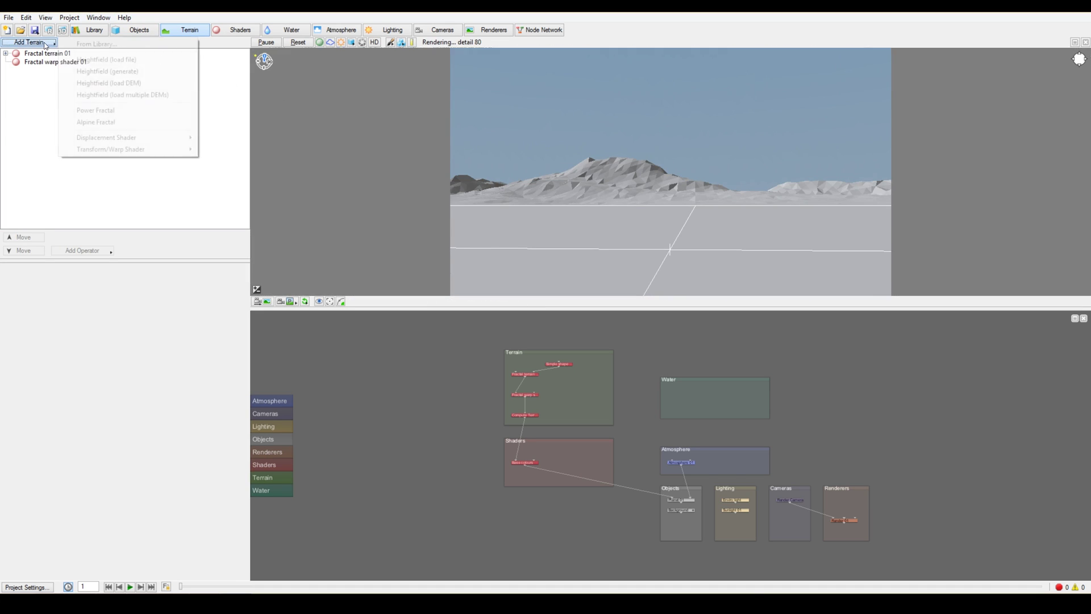
# - Add an Alpine Fractal terrain and a Cirrus cloud layer
pyautogui.click(97, 122)
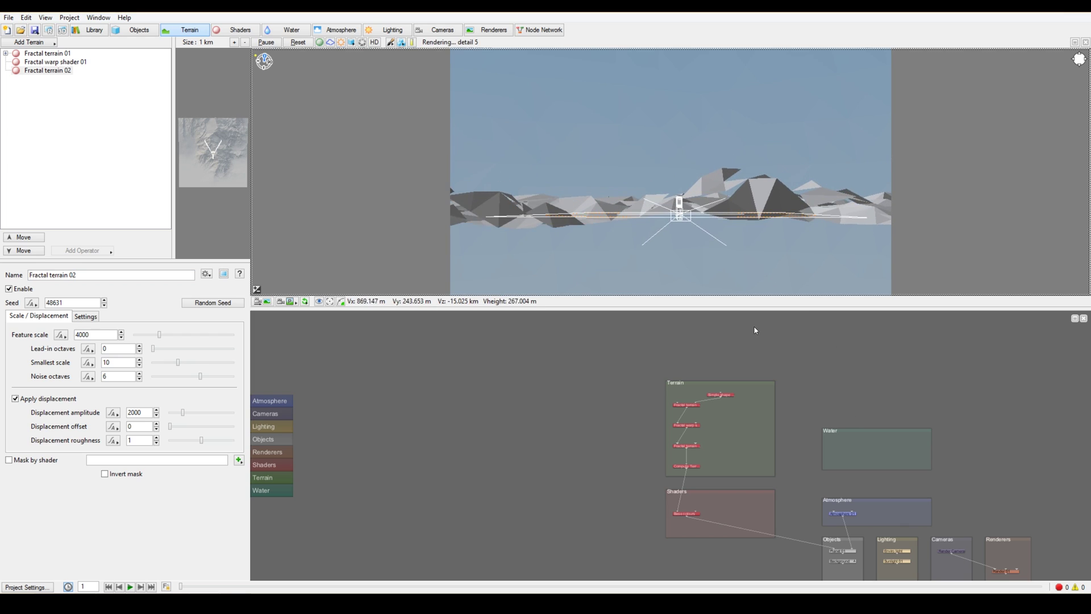
pyautogui.click(335, 30)
pyautogui.click(49, 43)
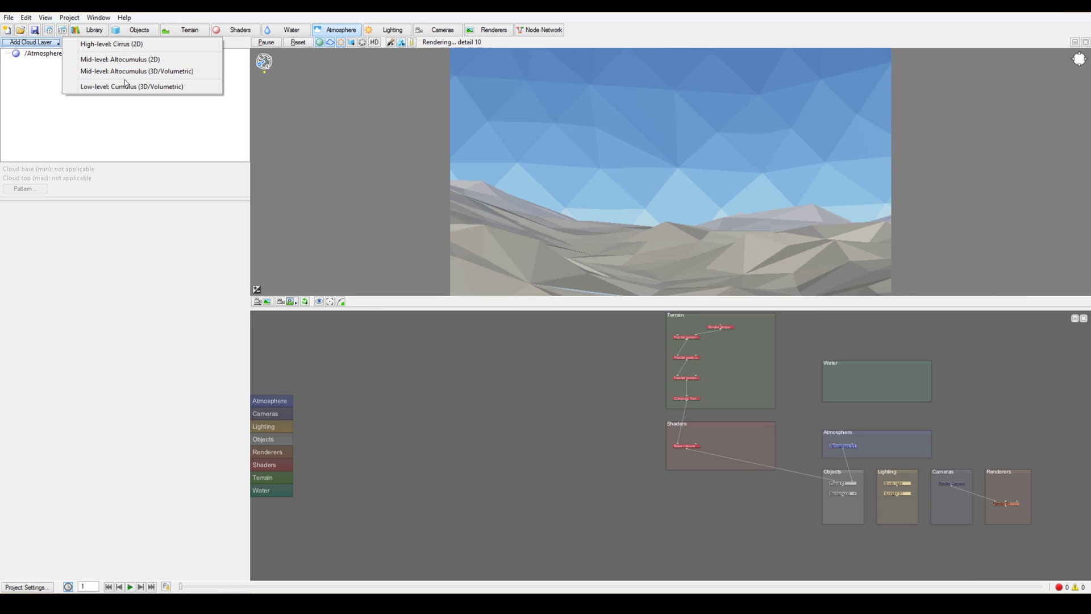
pyautogui.click(98, 44)
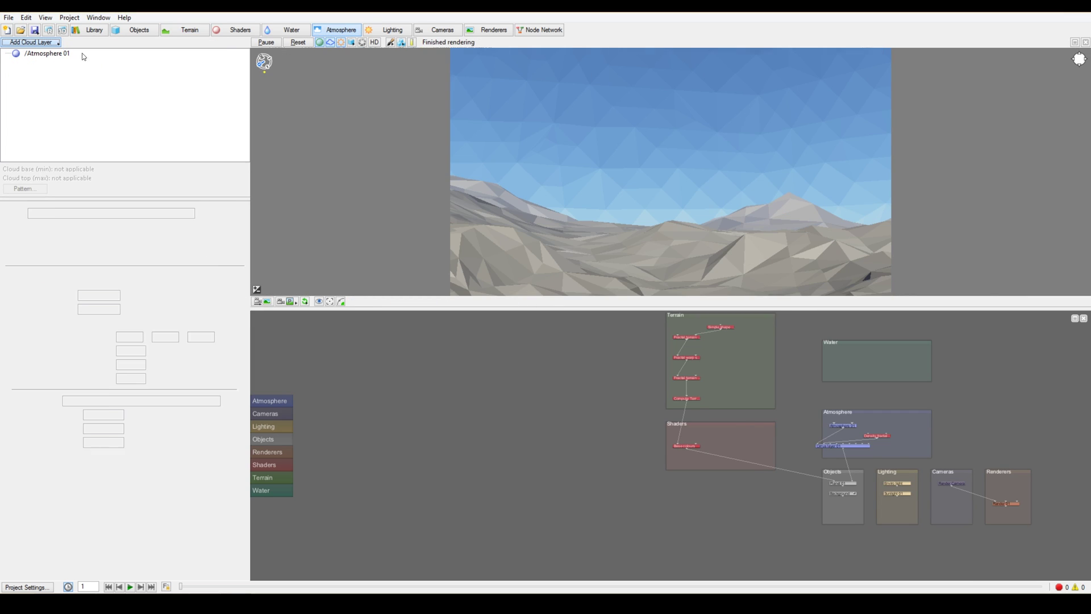
# - Add an Altocumulus cloud layer and bring up Sunlight 01's settings
pyautogui.click(50, 43)
pyautogui.click(107, 72)
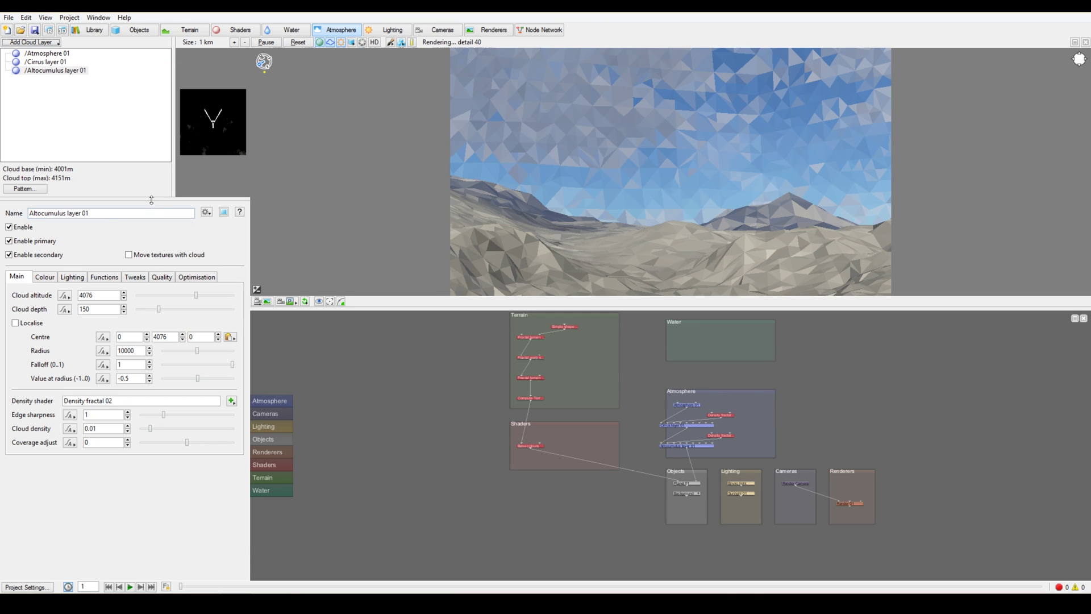
pyautogui.click(387, 29)
pyautogui.click(41, 61)
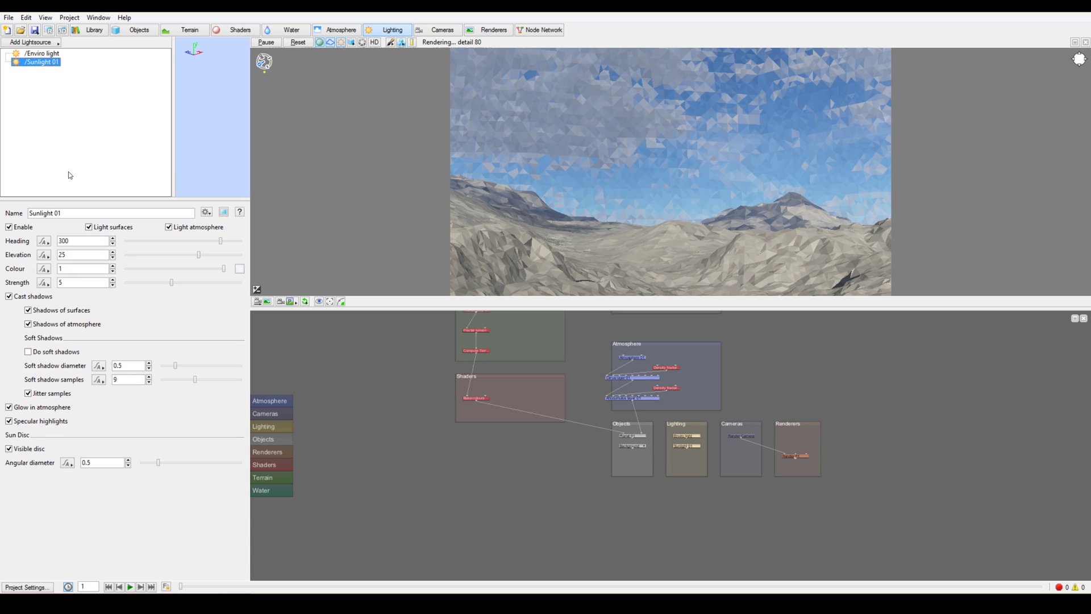
# - Lower the sun to elevation 6.75, make Render Camera Spherical, and select Render 01
pyautogui.moveTo(198, 254); pyautogui.dragTo(158, 243)
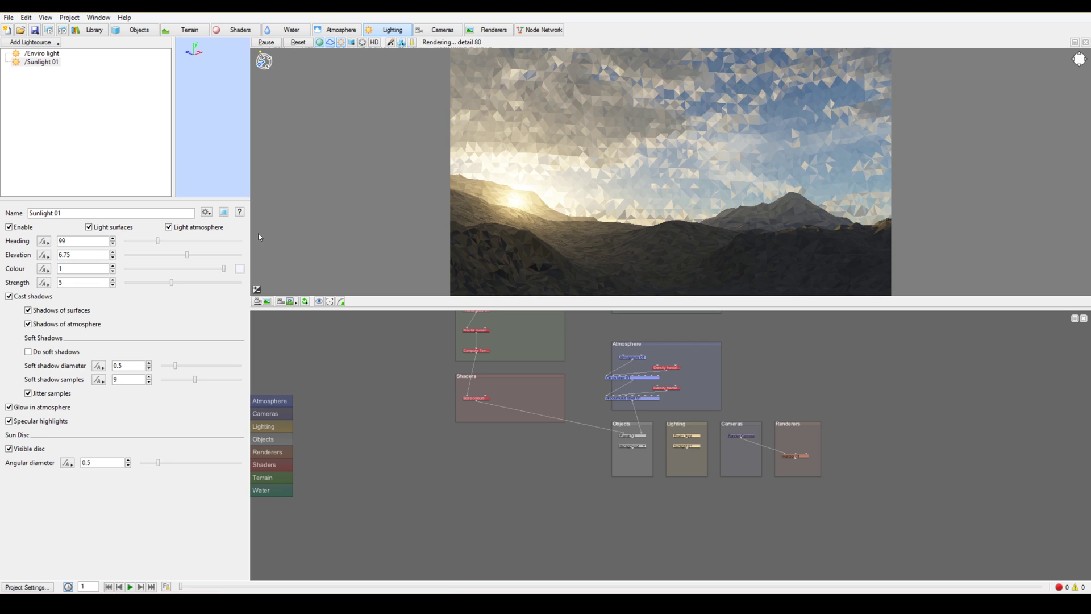
pyautogui.click(425, 32)
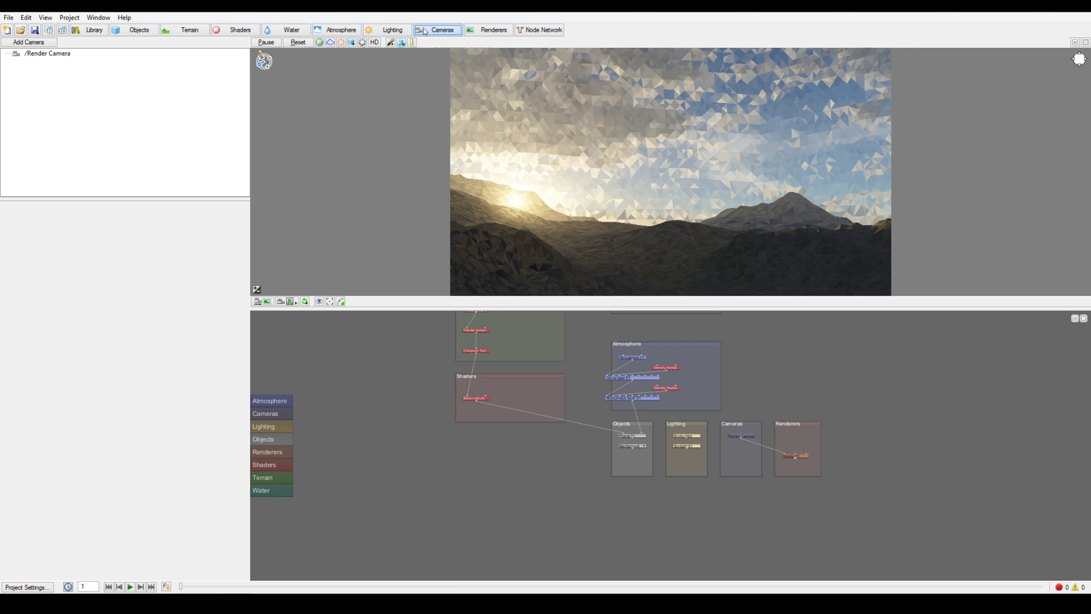
pyautogui.click(48, 54)
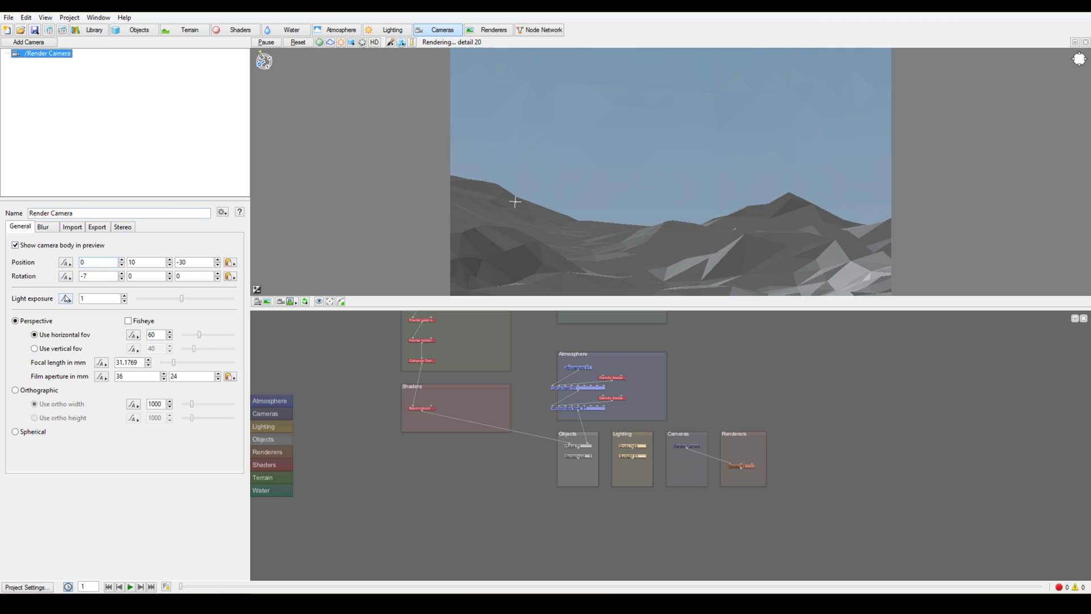
pyautogui.click(39, 435)
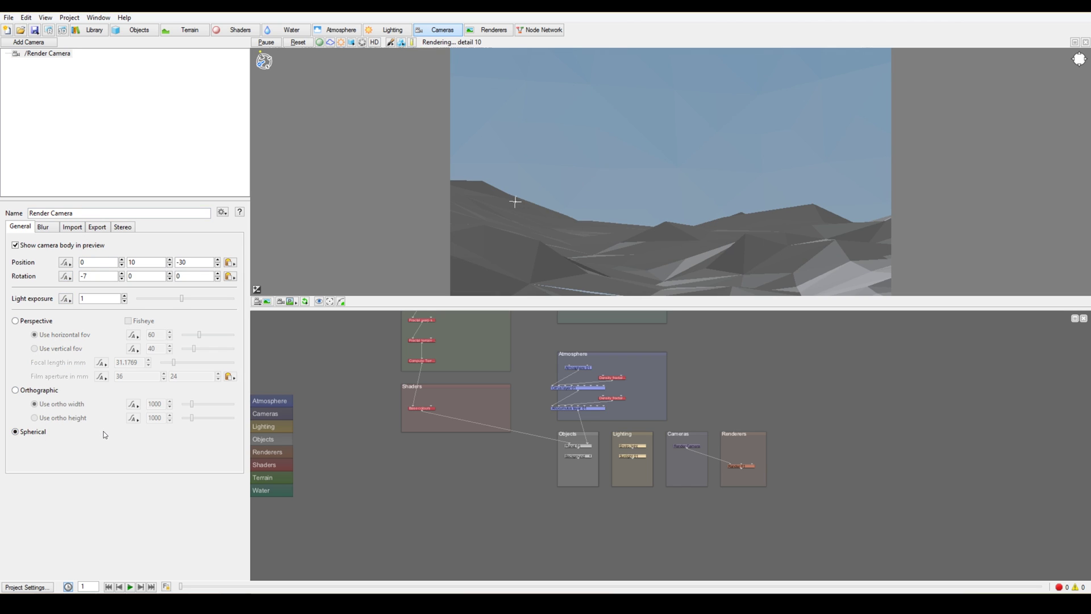
pyautogui.click(482, 31)
pyautogui.click(40, 53)
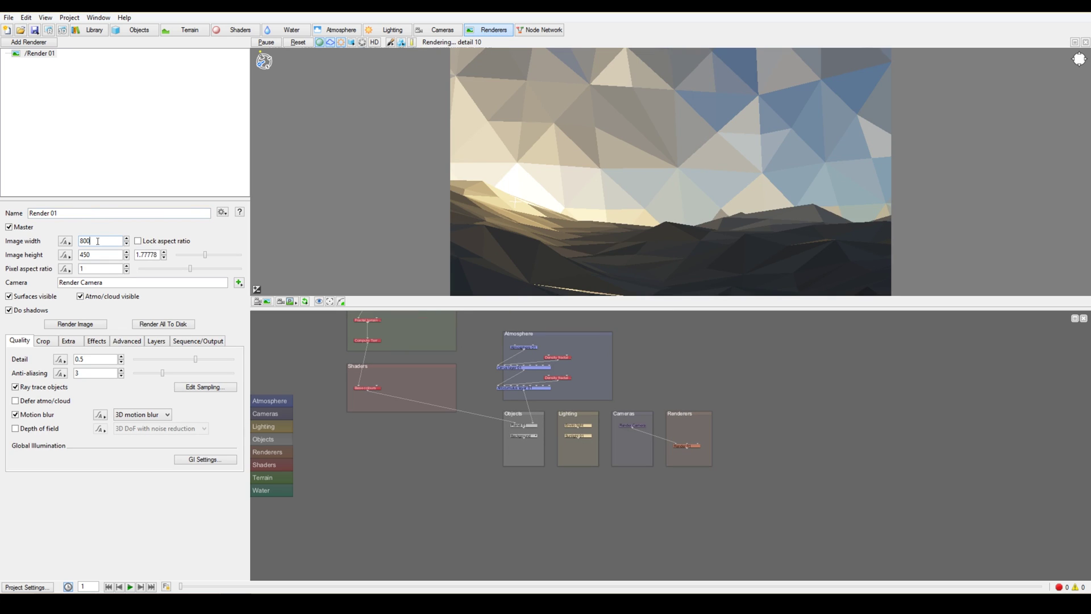
# - Set the image size to 4000×2000 and render the panorama
pyautogui.write('4000')
pyautogui.doubleClick(82, 254)
pyautogui.write('2')
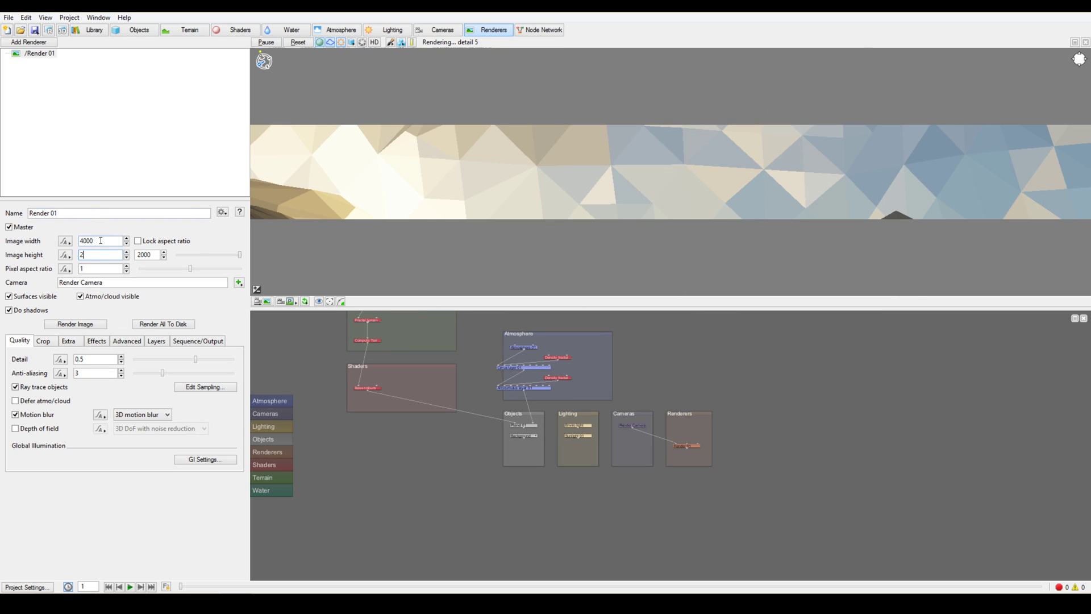
pyautogui.write('000')
pyautogui.press('Return')
pyautogui.click(45, 17)
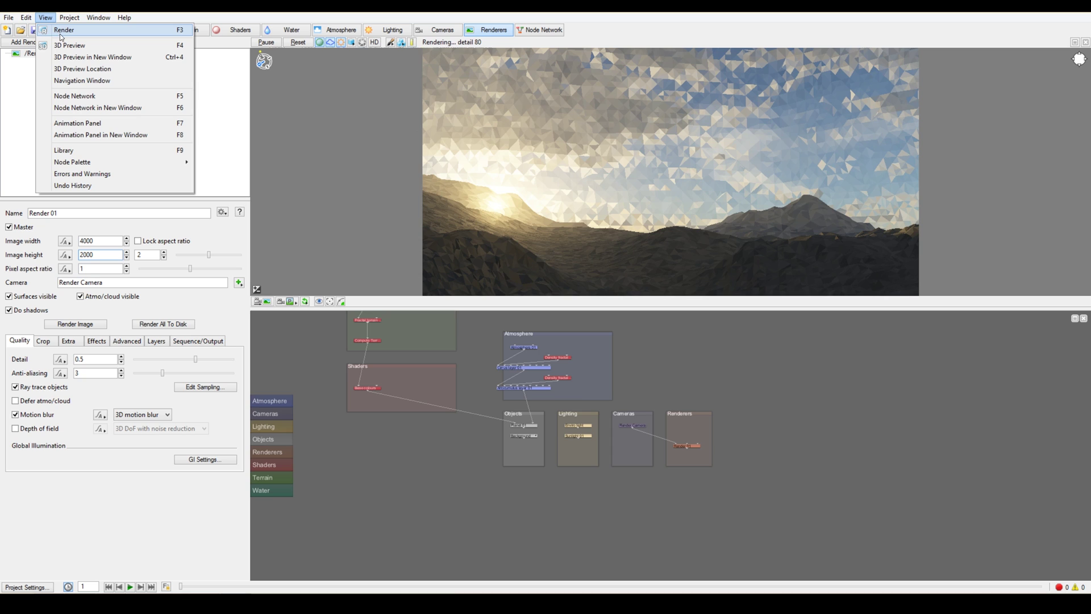
pyautogui.click(62, 31)
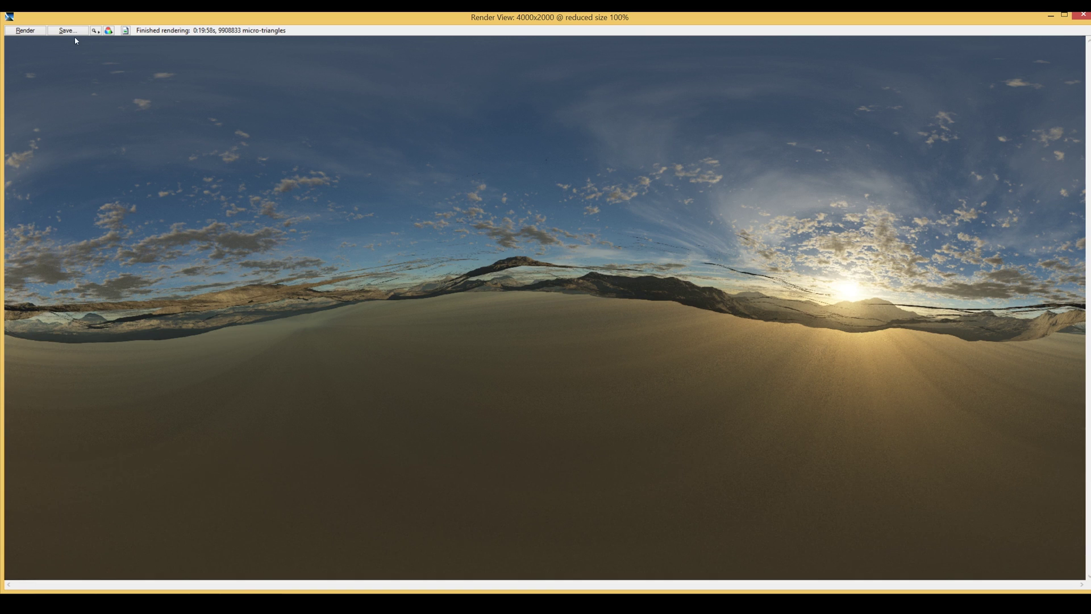
# - Save the render as OpenEXR mountain_view_panorama_01 and build an After Effects composition from it
pyautogui.click(68, 30)
pyautogui.write('mo')
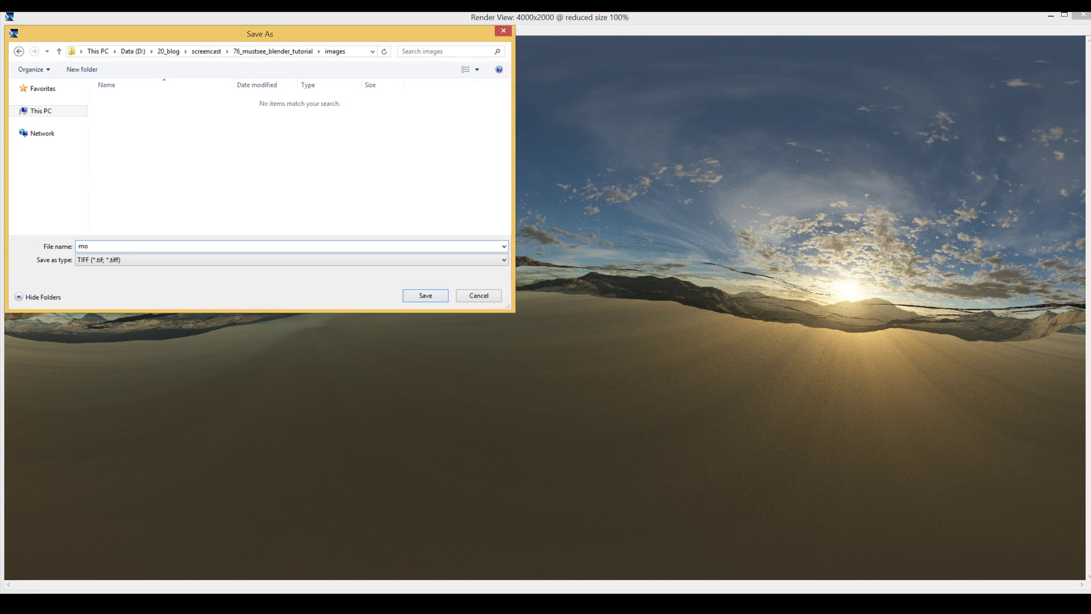
pyautogui.write('untain_view_panorama_01')
pyautogui.click(135, 263)
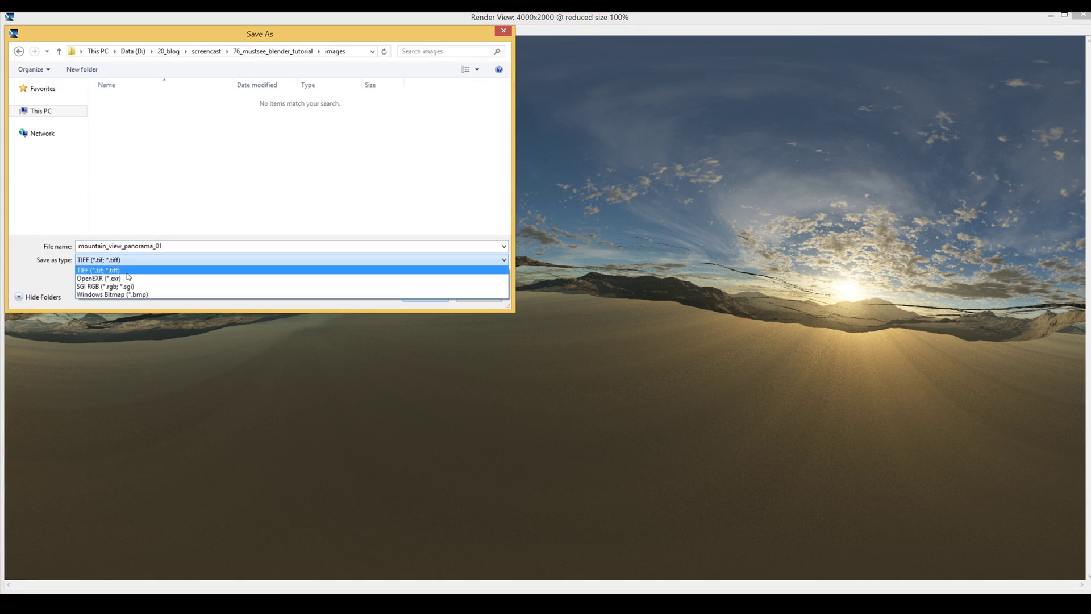
pyautogui.click(193, 280)
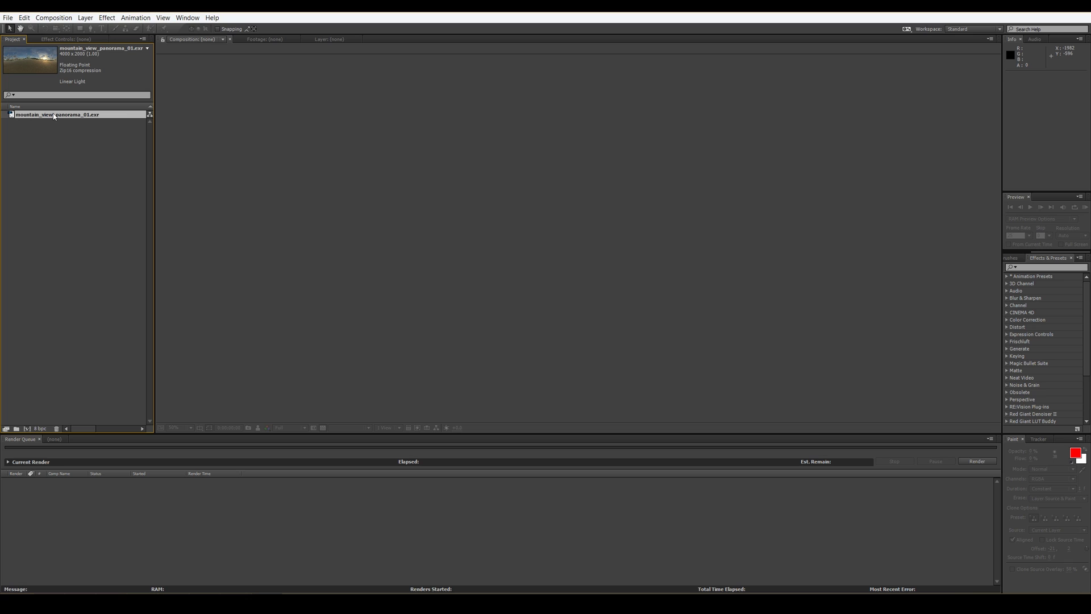
pyautogui.moveTo(54, 116); pyautogui.dragTo(26, 429)
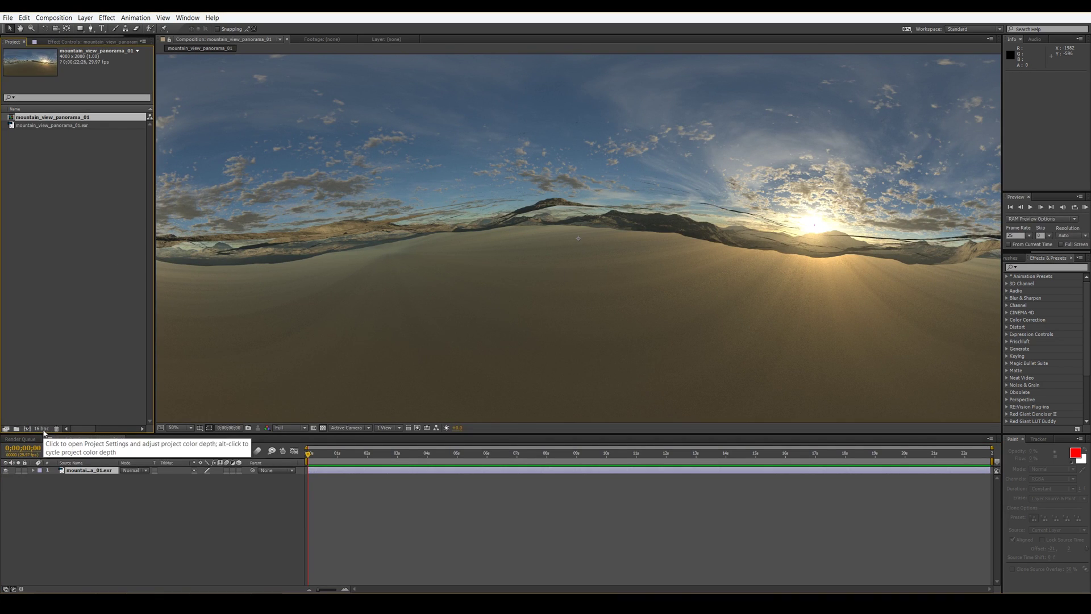
# - Add an adjustment layer named light and darken it with a Curves effect
pyautogui.rightClick(175, 496)
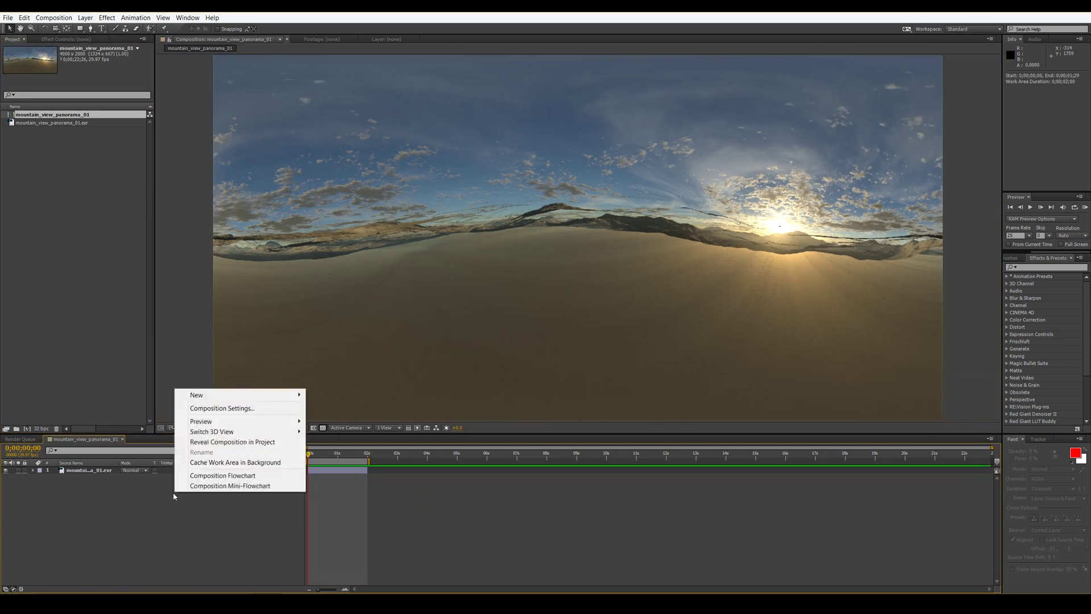
pyautogui.moveTo(267, 394)
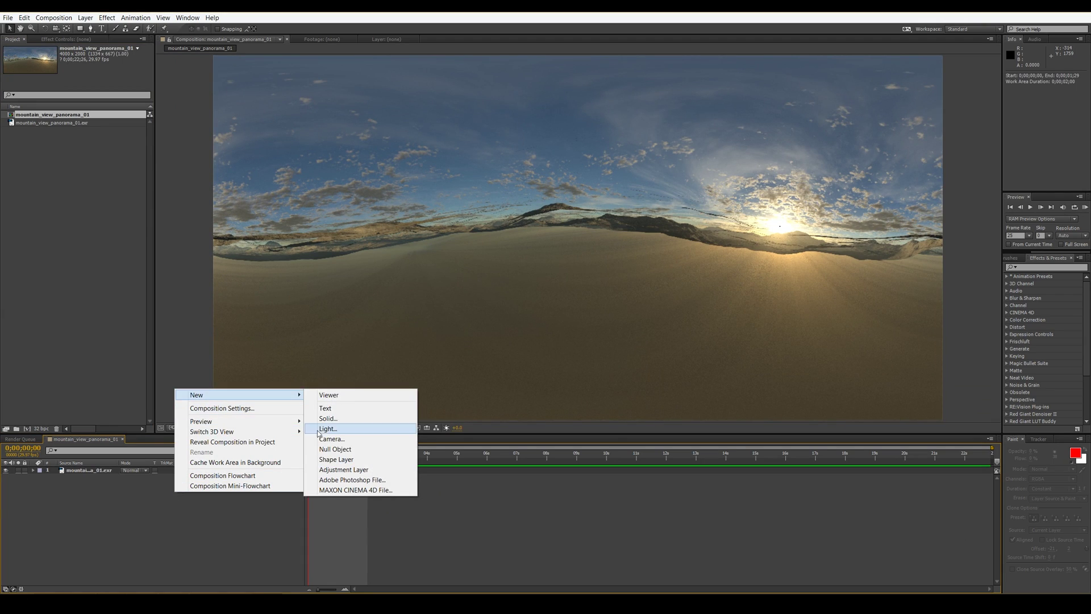
pyautogui.click(335, 470)
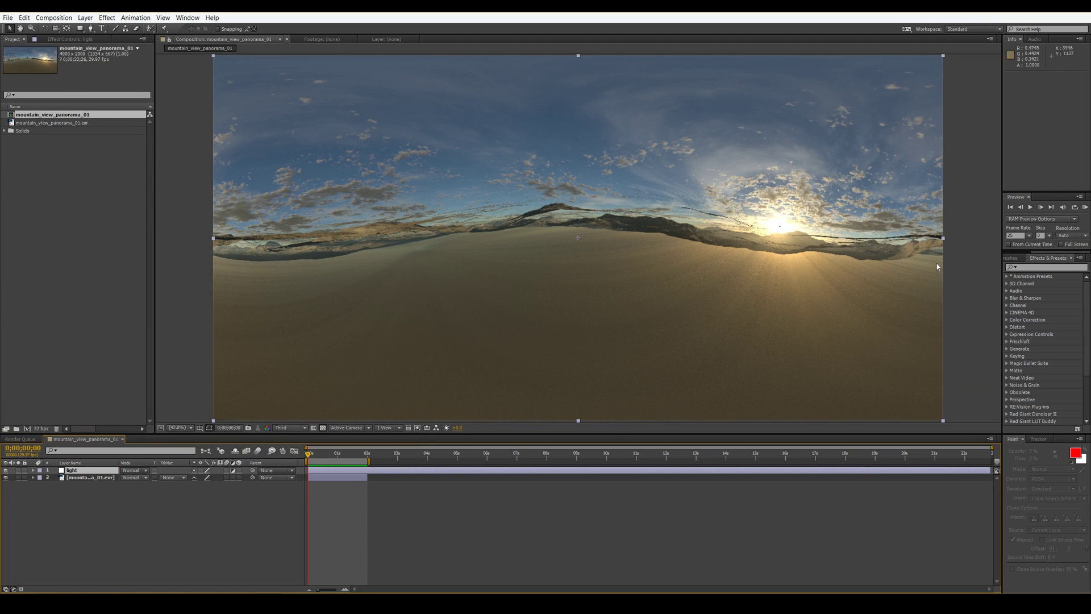
pyautogui.click(1030, 268)
pyautogui.write('curves')
pyautogui.moveTo(1032, 305); pyautogui.dragTo(83, 471)
pyautogui.moveTo(38, 124); pyautogui.dragTo(68, 96)
# - Add Hue/Saturation and a wiggle(2,80) opacity expression to the light layer, previewing the flicker
pyautogui.rightClick(51, 245)
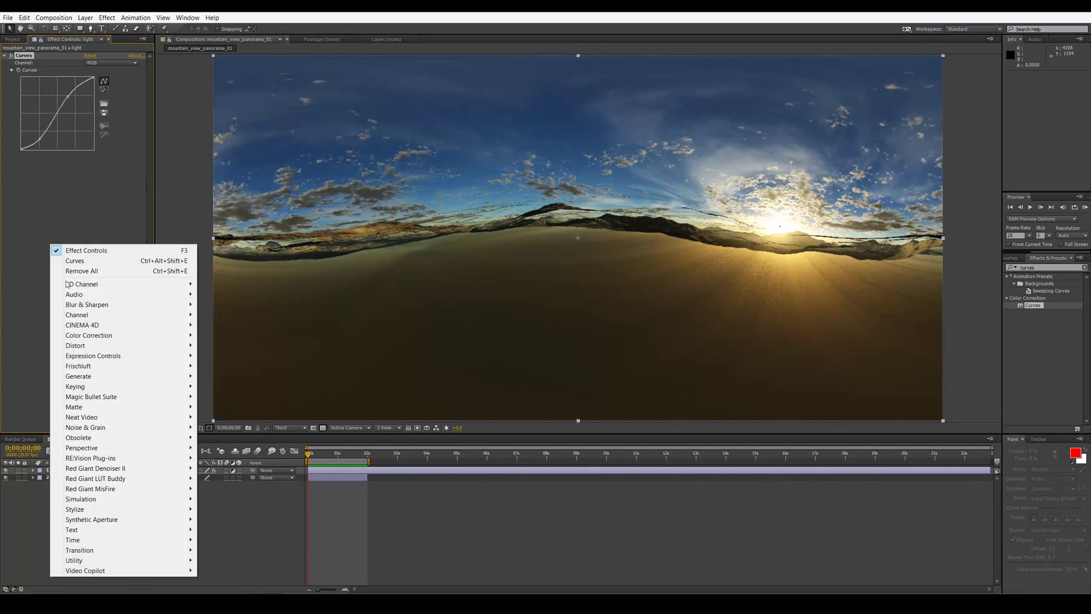
pyautogui.moveTo(113, 334)
pyautogui.click(219, 232)
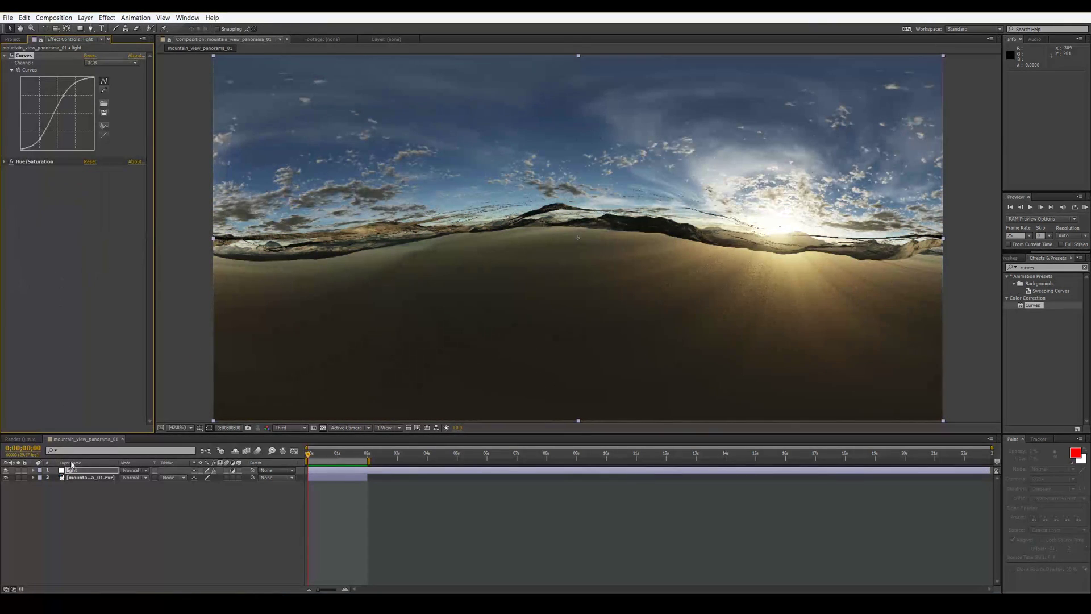
pyautogui.click(71, 470)
pyautogui.press('t')
pyautogui.keyDown('alt'); pyautogui.click(55, 477); pyautogui.keyUp('alt')
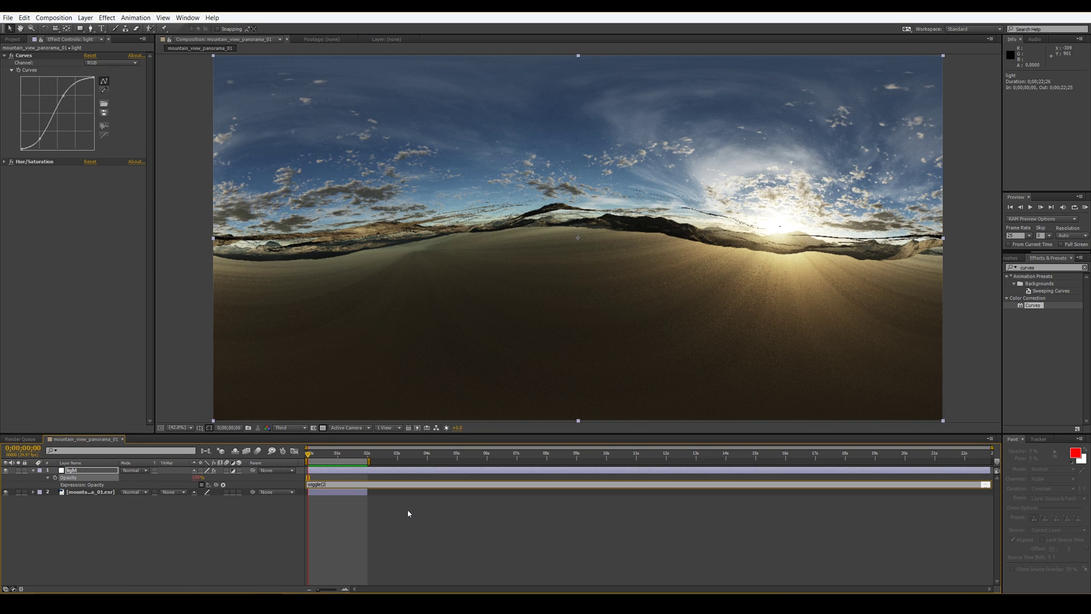
pyautogui.click(314, 455)
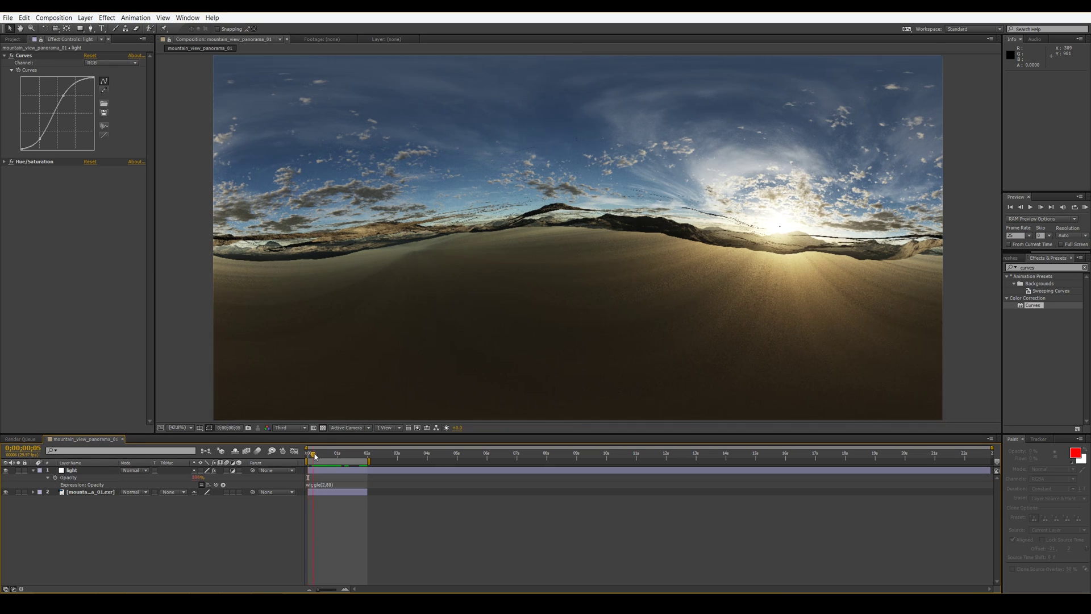
pyautogui.moveTo(334, 457); pyautogui.dragTo(368, 458)
pyautogui.moveTo(368, 458); pyautogui.dragTo(321, 460)
# - Set the Hue/Saturation saturation to -100 and play back the animation
pyautogui.click(4, 161)
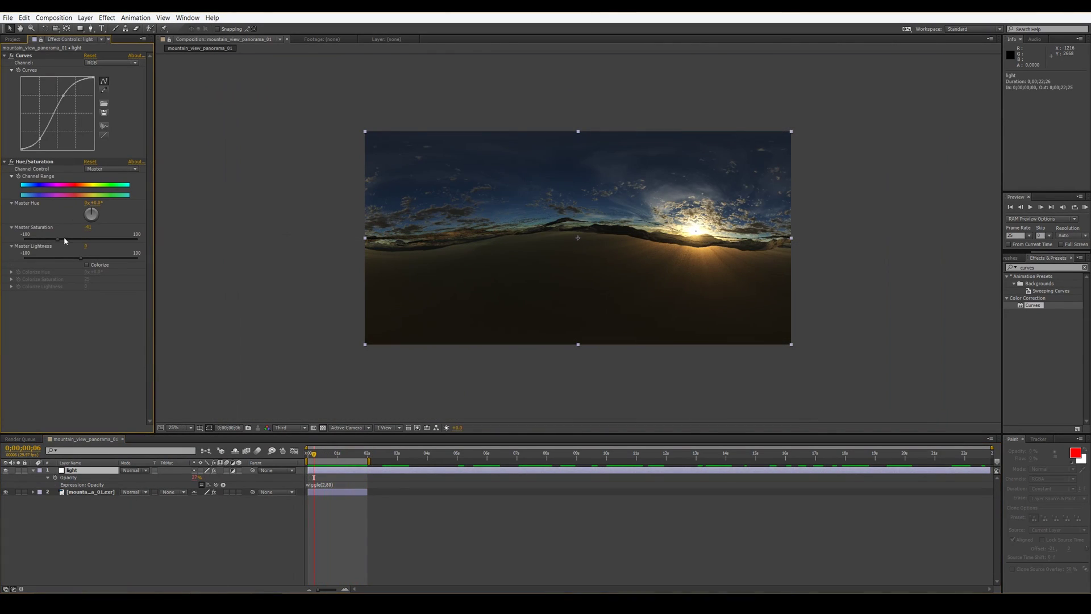
pyautogui.moveTo(62, 239); pyautogui.dragTo(22, 243)
pyautogui.click(23, 244)
pyautogui.press('space')
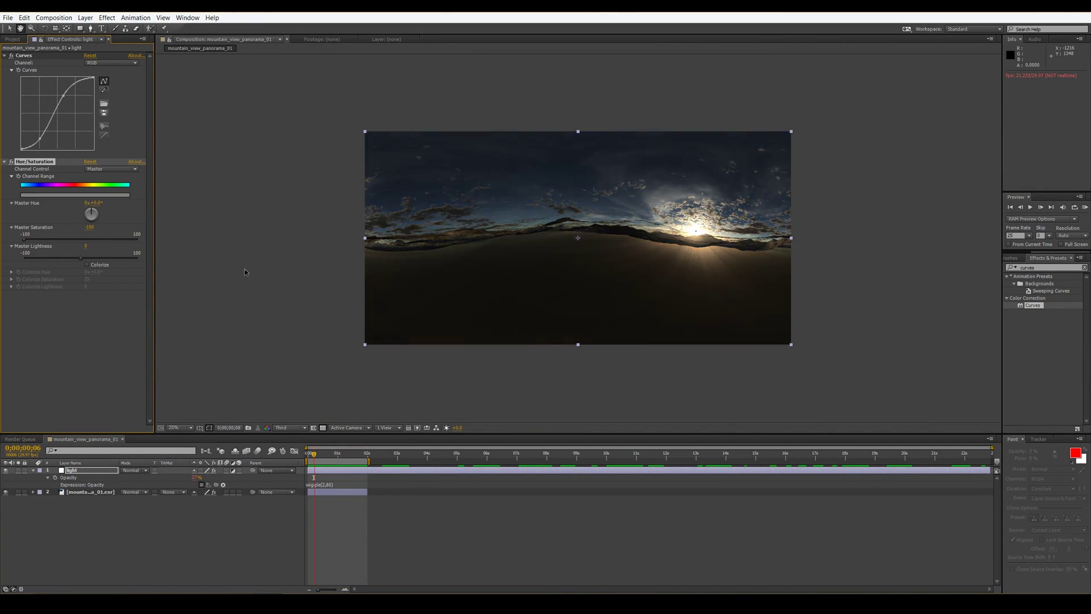
pyautogui.click(53, 17)
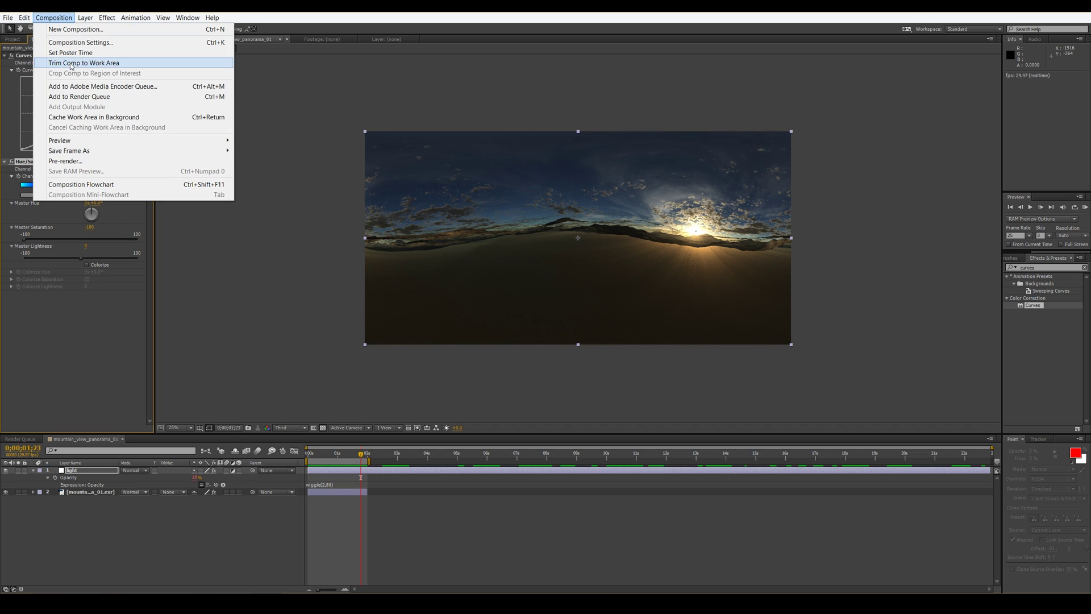
# - Queue the composition and set its output module format to OpenEXR Sequence
pyautogui.click(80, 97)
pyautogui.click(58, 494)
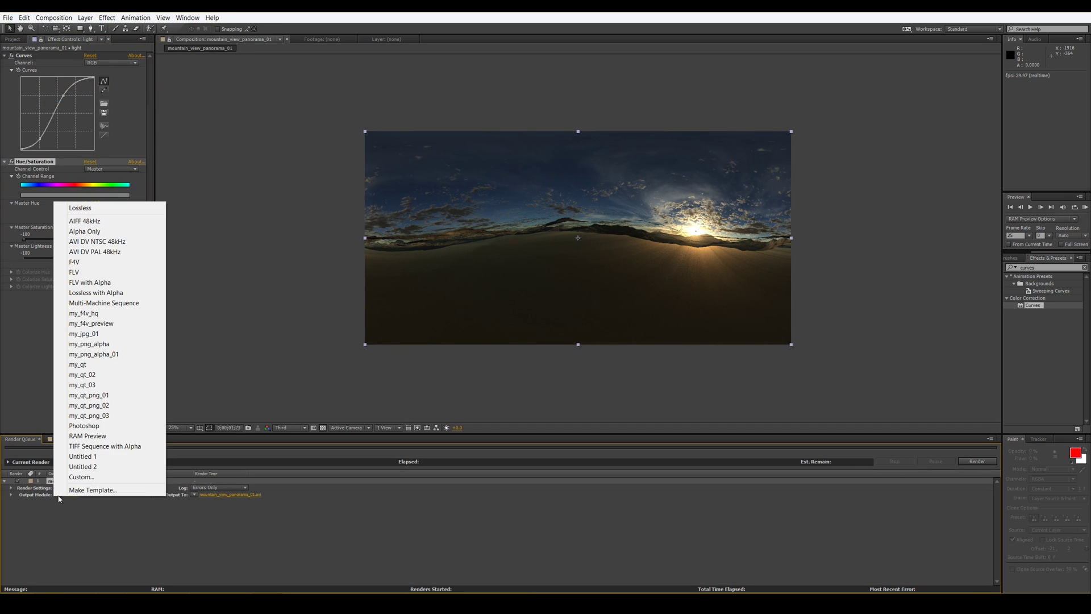
pyautogui.click(85, 446)
pyautogui.click(83, 494)
pyautogui.click(604, 177)
pyautogui.click(596, 280)
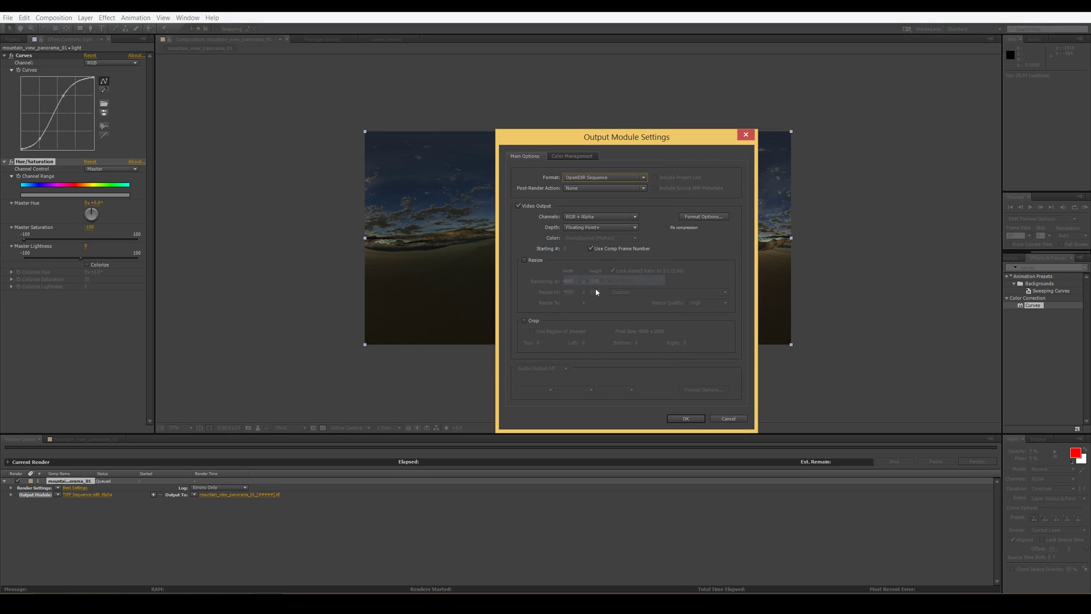
pyautogui.click(690, 220)
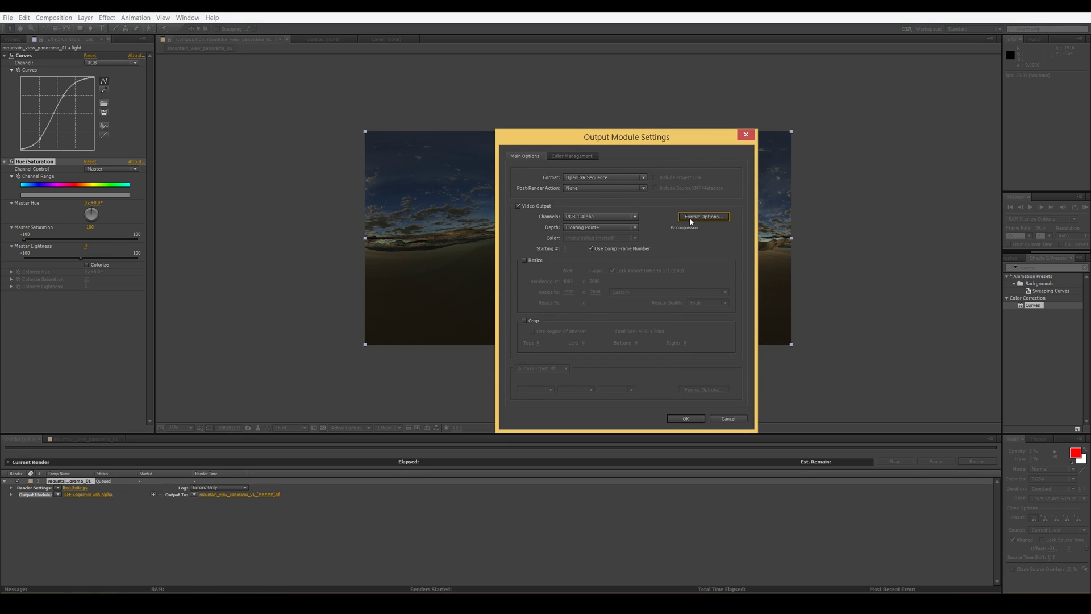
pyautogui.click(606, 228)
pyautogui.click(680, 419)
# - Name the output mountain_view_panorama_animated_01 and start the render
pyautogui.click(248, 498)
pyautogui.click(151, 245)
pyautogui.write('animated_01_[#####].exr')
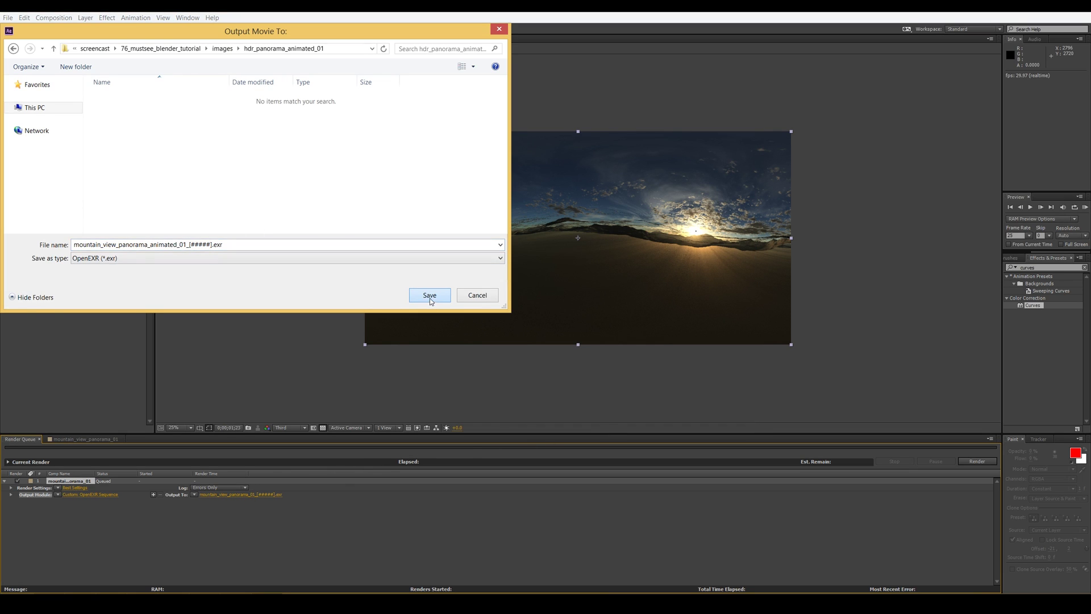
pyautogui.click(429, 297)
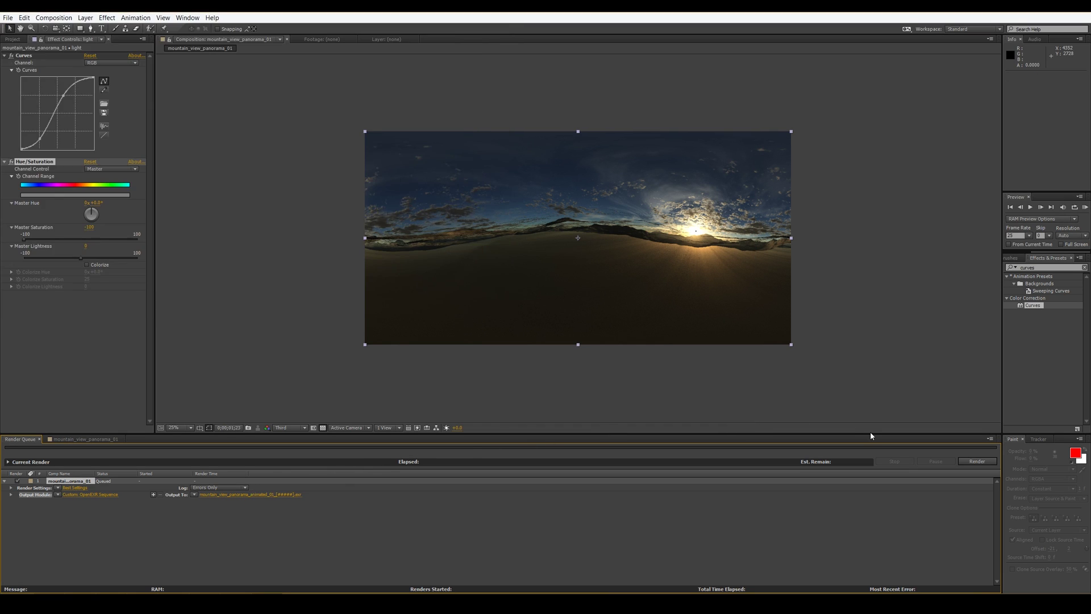
pyautogui.click(978, 461)
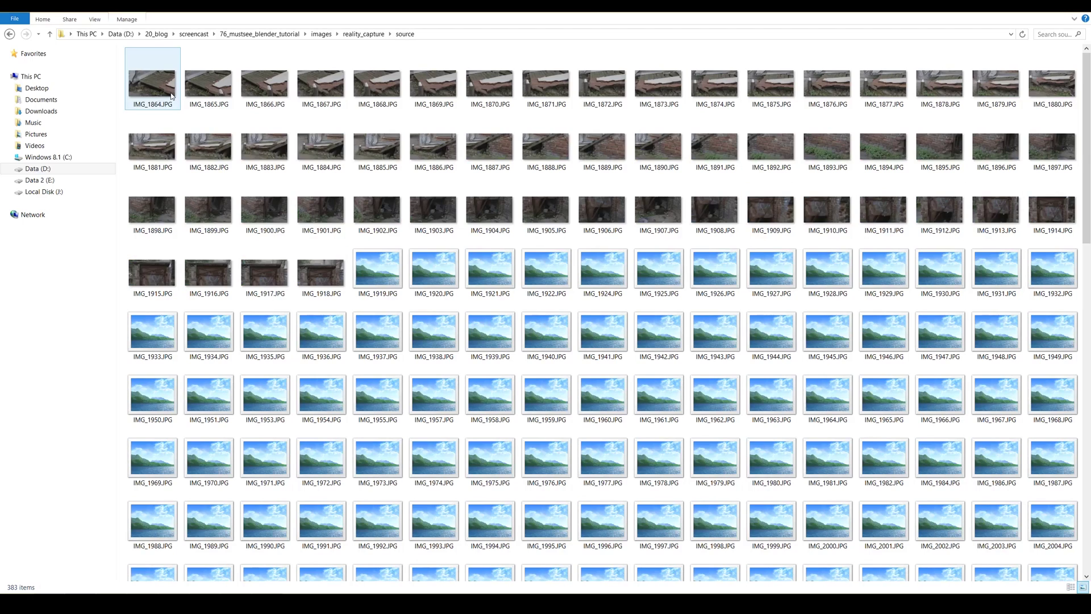
pyautogui.doubleClick(151, 84)
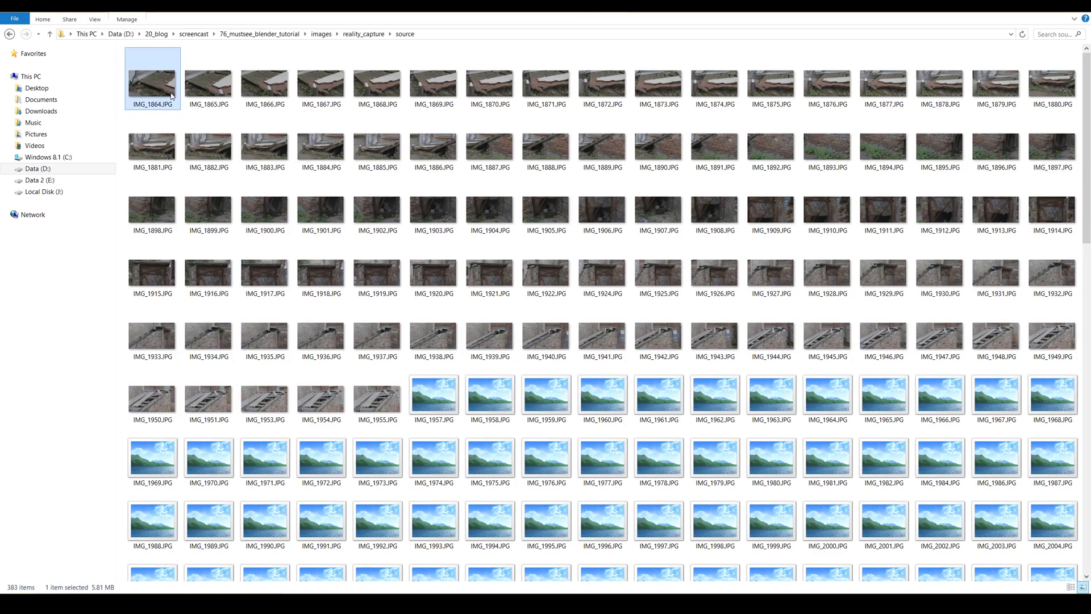
# - Step through the brick ruin source photos one by one in Windows Photo Viewer
pyautogui.moveTo(325, 272); pyautogui.dragTo(575, 151)
pyautogui.press('Right')
pyautogui.press('Right')
pyautogui.press('Right')
pyautogui.press('Right')
pyautogui.press('Right')
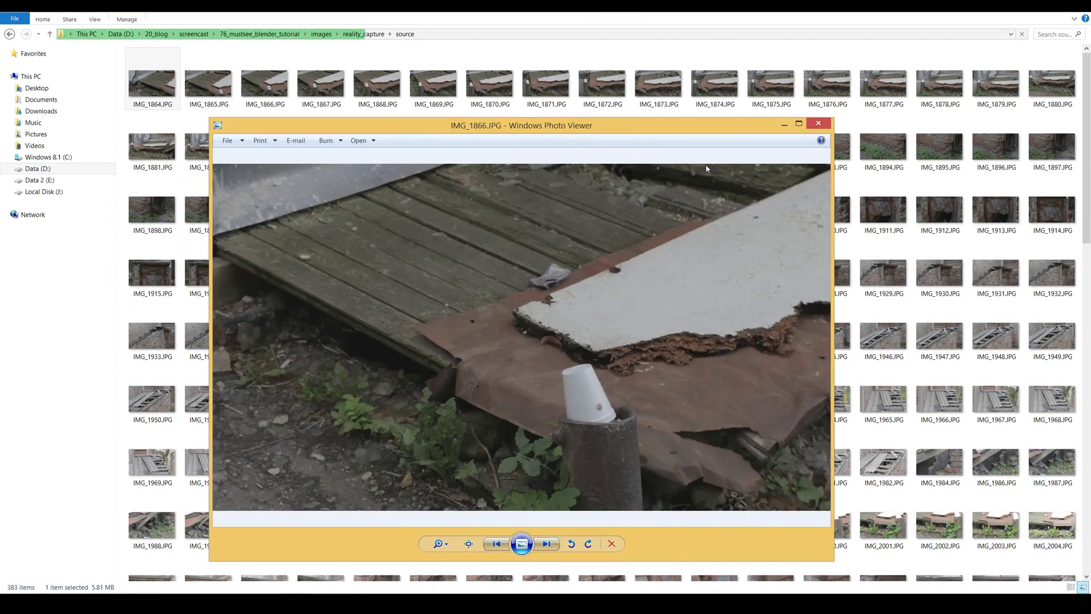
pyautogui.press('Right')
pyautogui.press('Right')
pyautogui.press('Right')
pyautogui.press('Right')
pyautogui.press('Right')
pyautogui.press('Right')
pyautogui.press('Right')
pyautogui.press('Right')
pyautogui.press('Right')
pyautogui.press('Right')
pyautogui.press('Right')
pyautogui.press('Right')
pyautogui.press('Right')
pyautogui.press('Right')
pyautogui.press('Right')
pyautogui.press('Right')
pyautogui.press('Right')
pyautogui.press('Right')
pyautogui.press('Right')
pyautogui.press('Right')
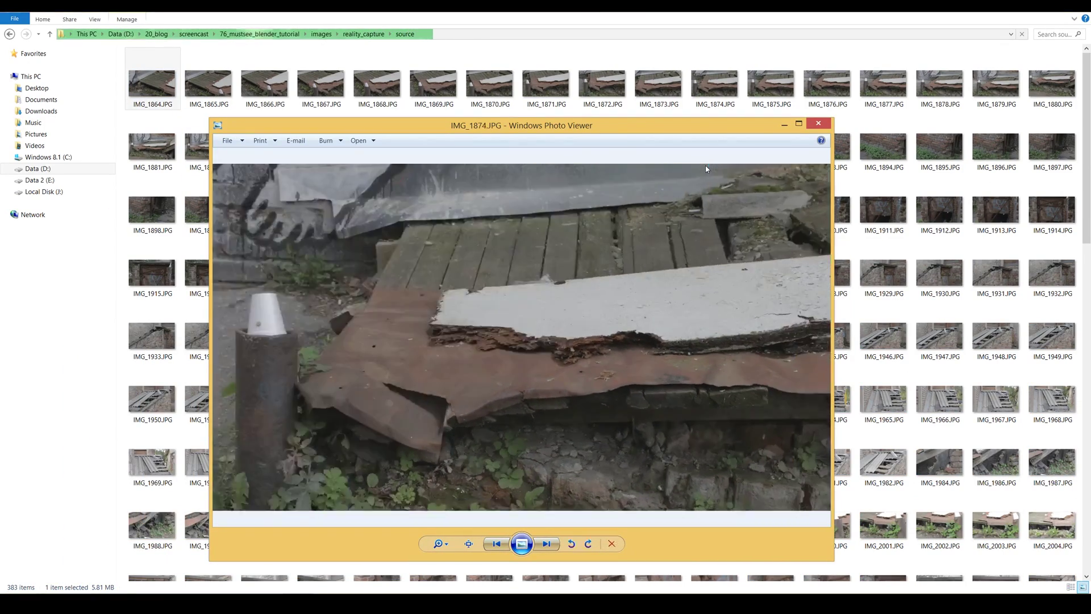
pyautogui.press('Right')
pyautogui.press('Right')
pyautogui.press('Right')
pyautogui.press('Right')
pyautogui.press('Right')
pyautogui.press('Right')
pyautogui.press('Right')
pyautogui.press('Right')
pyautogui.press('Right')
pyautogui.press('Right')
pyautogui.press('Right')
pyautogui.press('Right')
pyautogui.press('Right')
pyautogui.press('Right')
pyautogui.press('Right')
pyautogui.press('Right')
pyautogui.press('Right')
pyautogui.press('Right')
pyautogui.press('Right')
pyautogui.press('Right')
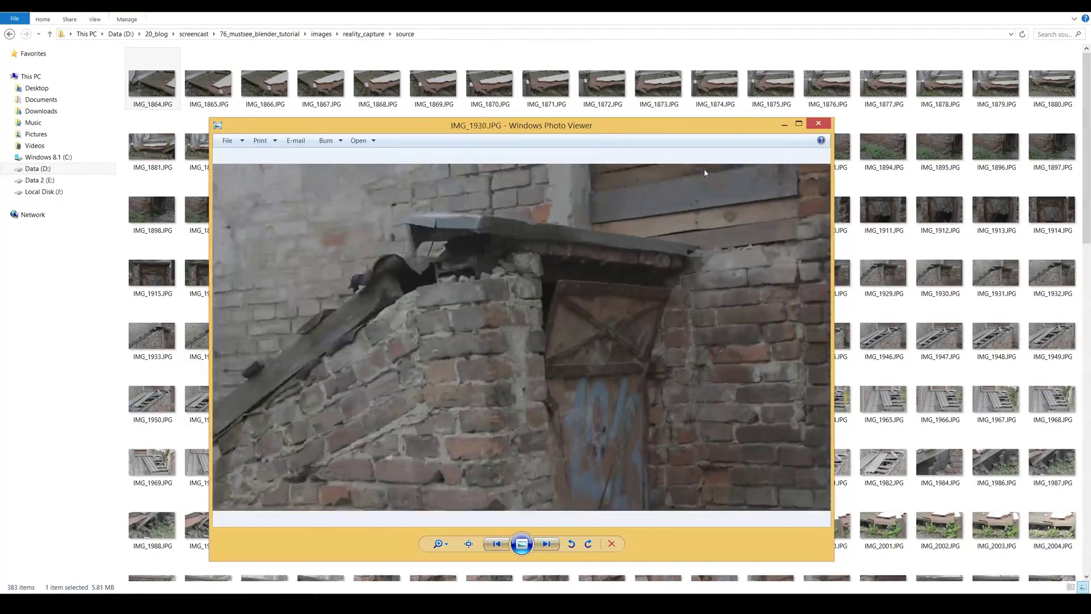
pyautogui.press('Right')
pyautogui.press('Right')
pyautogui.press('Right')
pyautogui.press('Right')
pyautogui.press('Right')
pyautogui.press('Right')
pyautogui.press('Right')
pyautogui.press('Right')
pyautogui.press('Right')
pyautogui.press('Right')
pyautogui.press('Right')
pyautogui.press('Right')
pyautogui.press('Right')
pyautogui.press('Right')
pyautogui.press('Right')
pyautogui.press('Right')
pyautogui.press('Right')
pyautogui.press('Right')
pyautogui.press('Right')
pyautogui.press('Right')
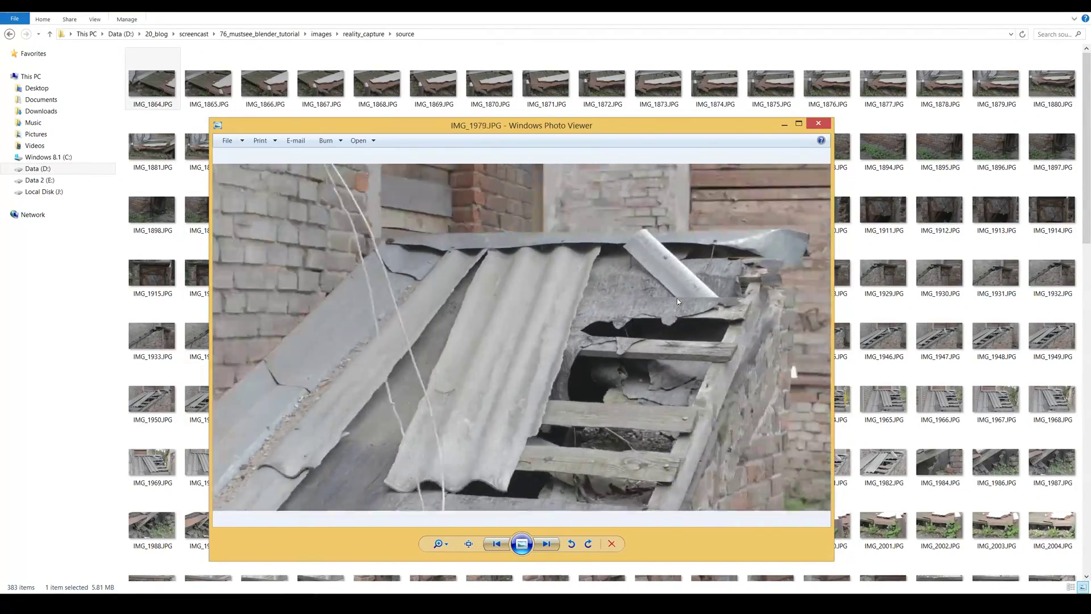
pyautogui.press('Right')
pyautogui.press('Right')
pyautogui.press('Right')
pyautogui.press('Right')
pyautogui.press('Right')
pyautogui.press('Right')
pyautogui.press('Right')
pyautogui.press('Right')
pyautogui.press('Right')
pyautogui.press('Right')
pyautogui.press('Right')
pyautogui.press('Right')
pyautogui.press('Right')
pyautogui.press('Right')
pyautogui.press('Right')
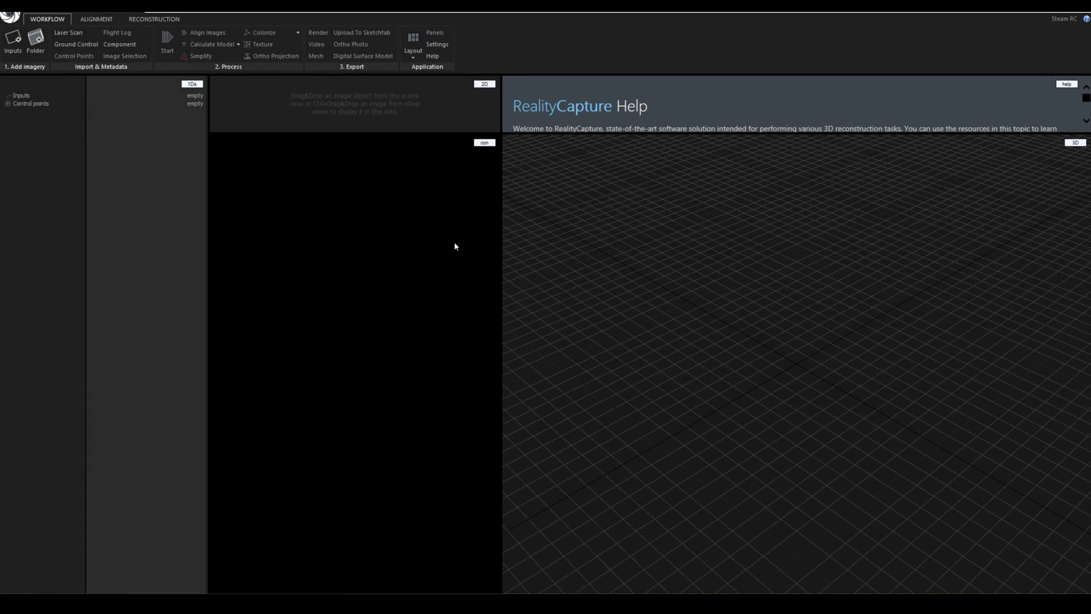
# - Import all 383 ruin photos from the source folder into RealityCapture
pyautogui.click(26, 45)
pyautogui.moveTo(411, 79); pyautogui.dragTo(824, 499)
pyautogui.click(787, 530)
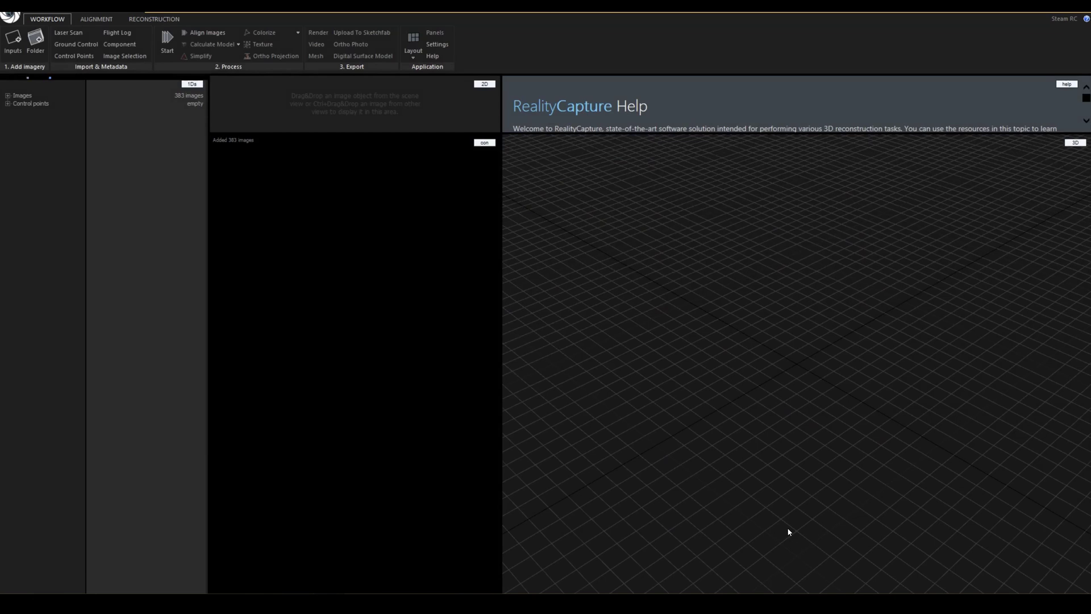
pyautogui.click(8, 95)
pyautogui.doubleClick(42, 103)
pyautogui.doubleClick(42, 112)
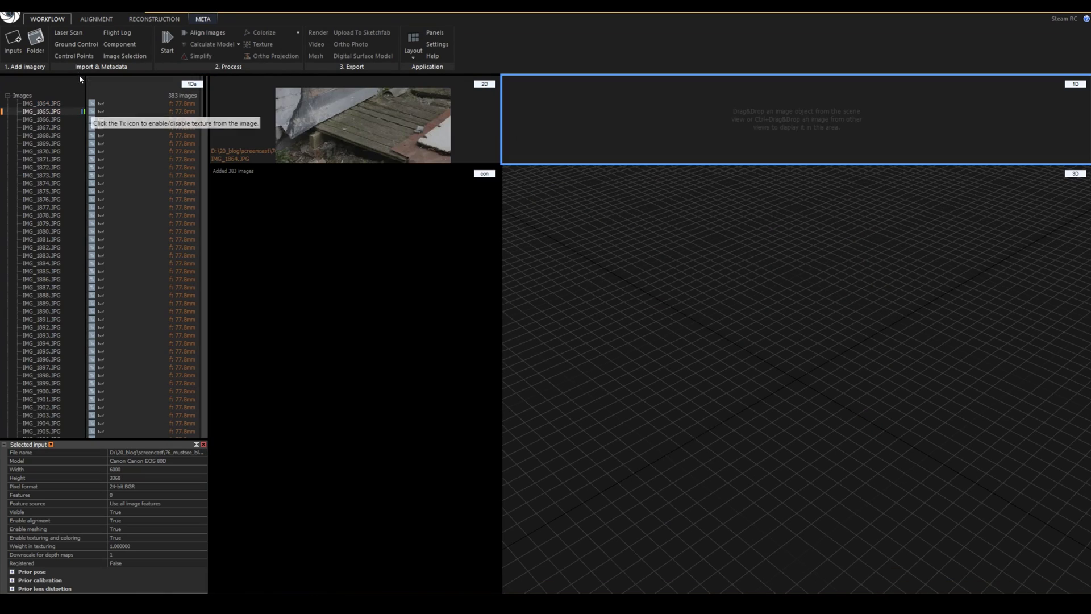
# - Set alignment image downscale to 2 and align the photos into a sparse point cloud
pyautogui.click(98, 20)
pyautogui.click(41, 58)
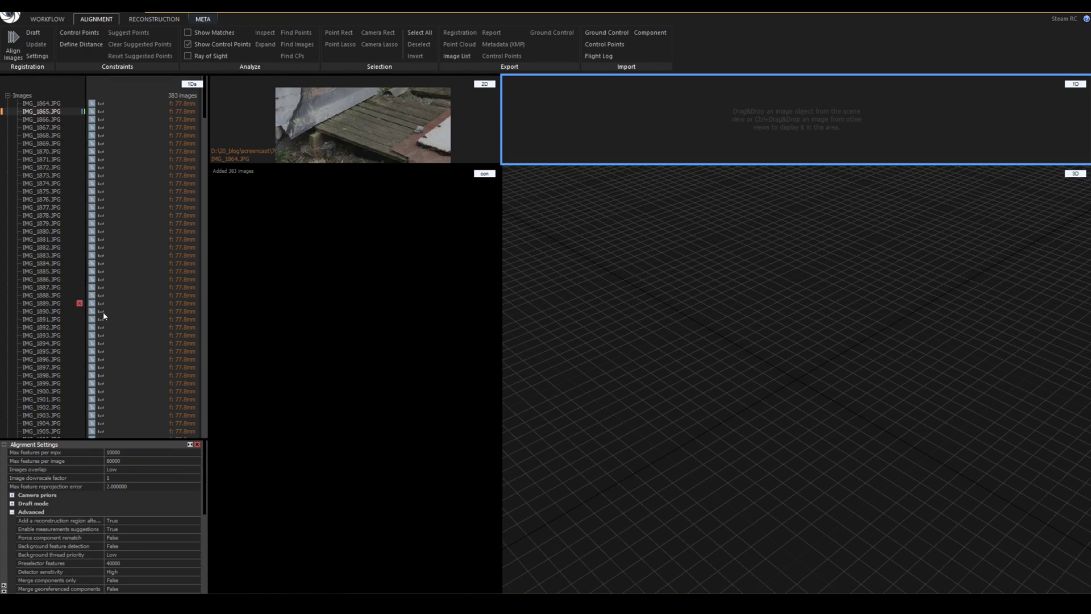
pyautogui.click(117, 478)
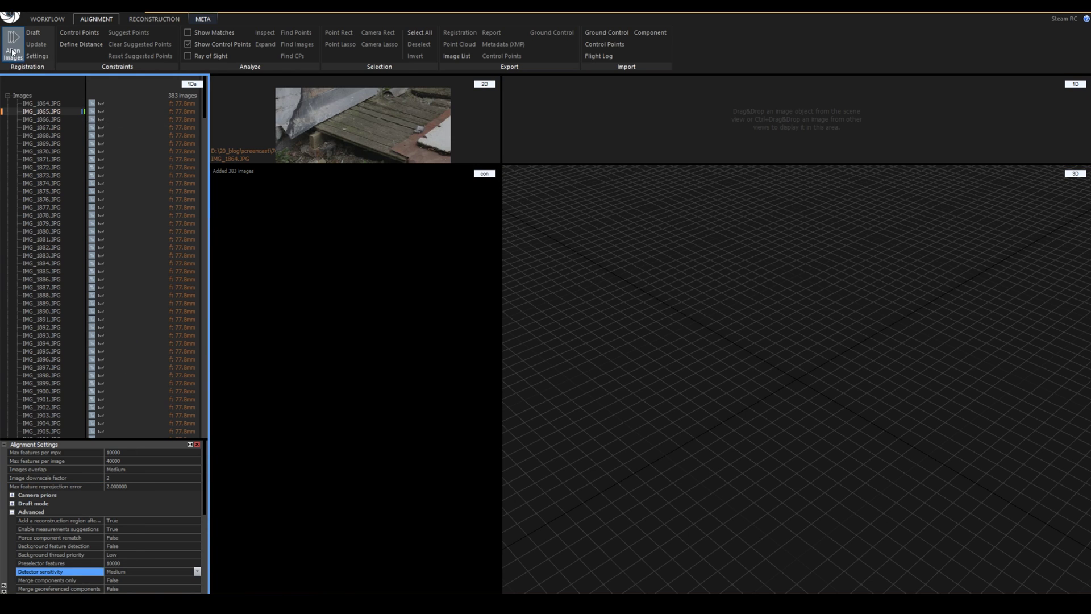
pyautogui.click(12, 50)
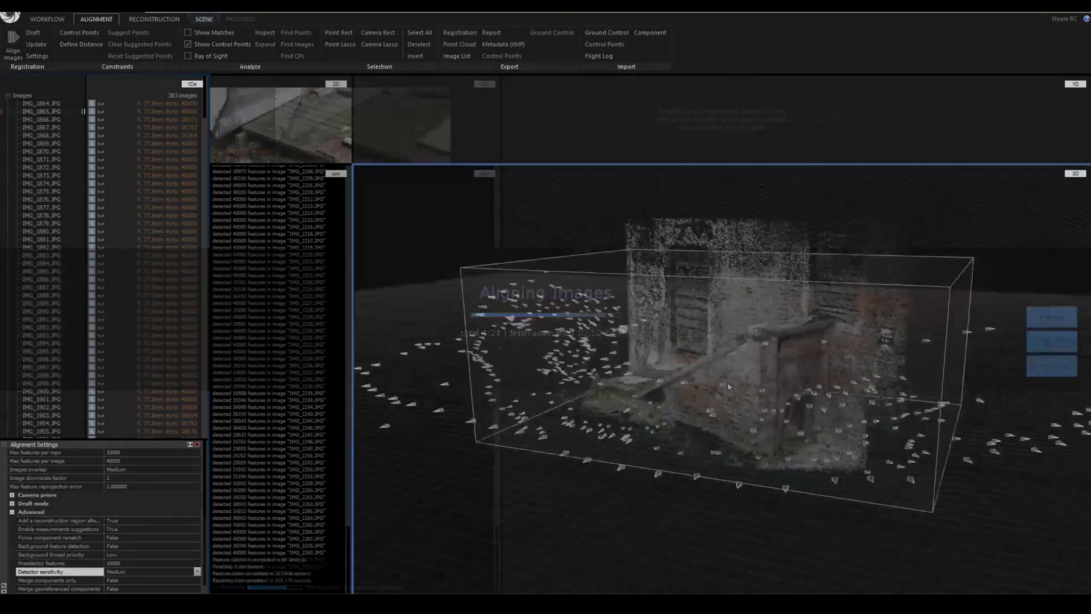
pyautogui.moveTo(739, 398); pyautogui.dragTo(816, 405)
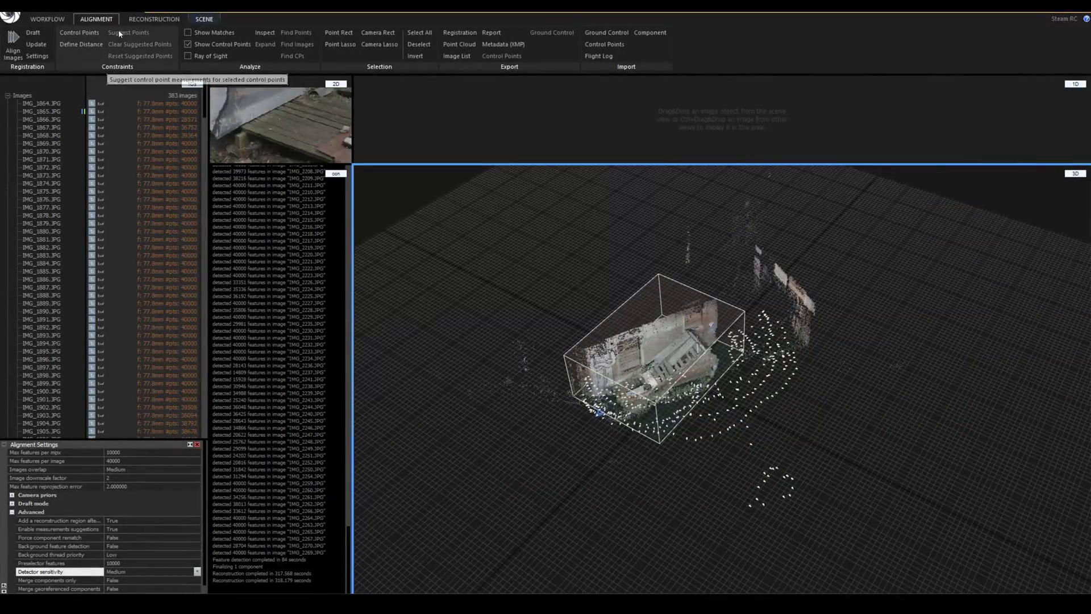
# - Fit the reconstruction region automatically and rotate the box to line up with the wall
pyautogui.click(154, 19)
pyautogui.click(246, 36)
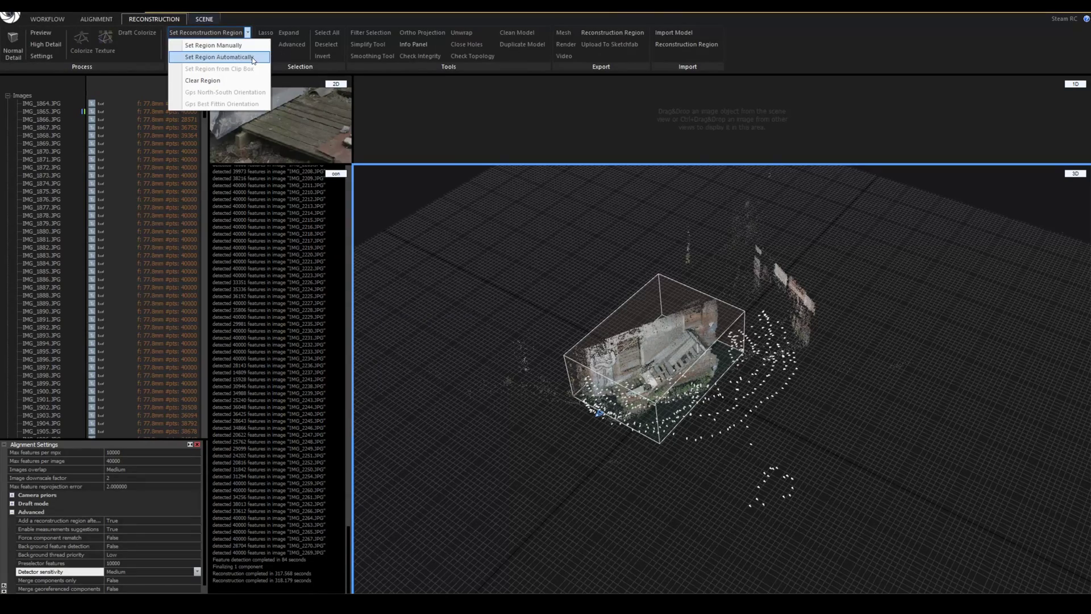
pyautogui.click(216, 59)
pyautogui.moveTo(661, 389); pyautogui.dragTo(638, 381)
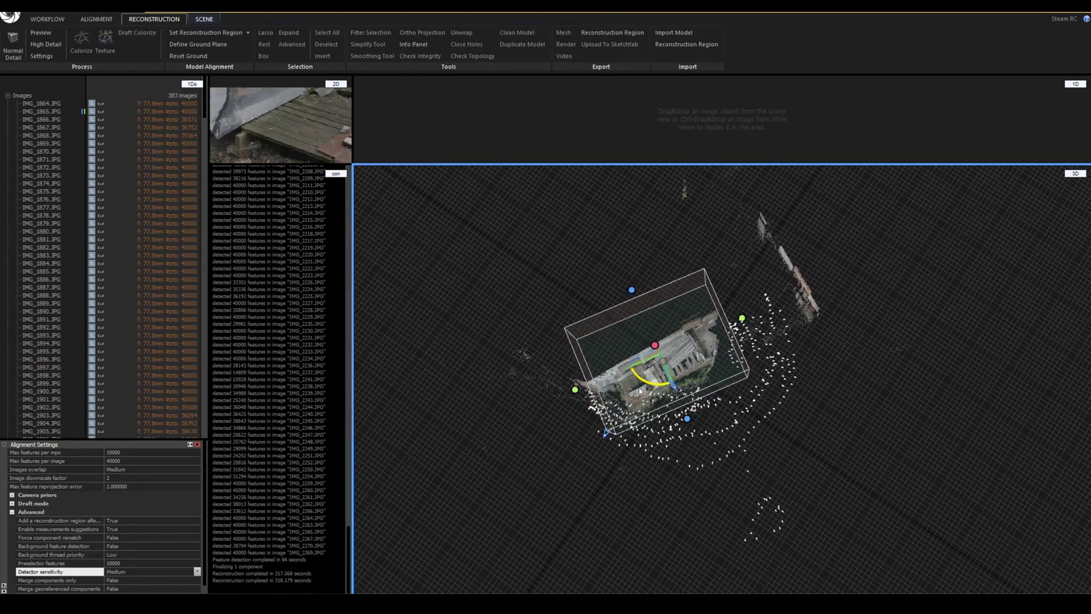
pyautogui.moveTo(710, 409); pyautogui.dragTo(705, 307)
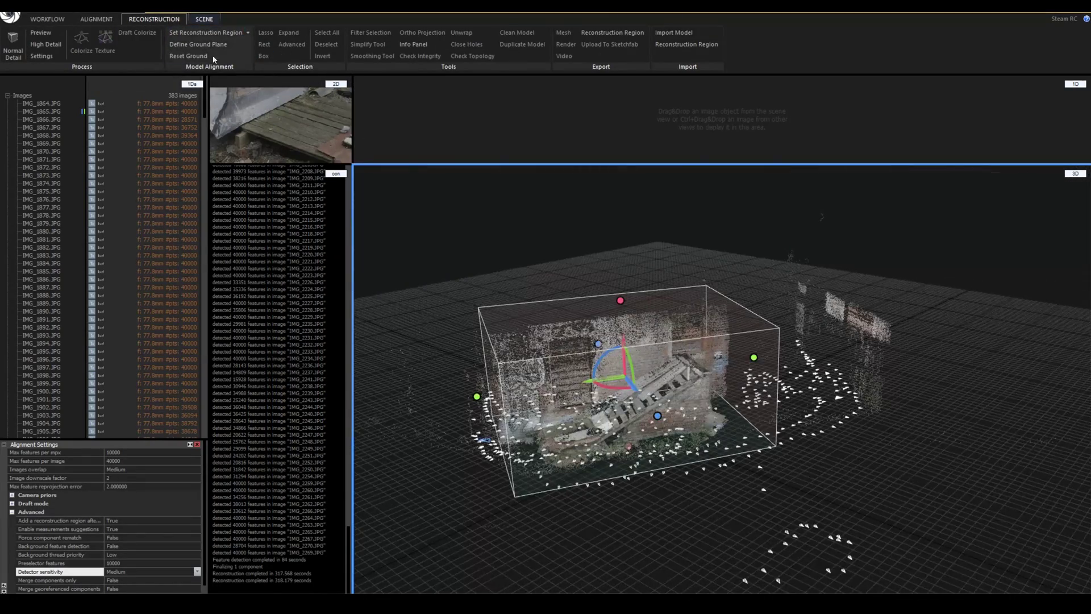
pyautogui.click(41, 55)
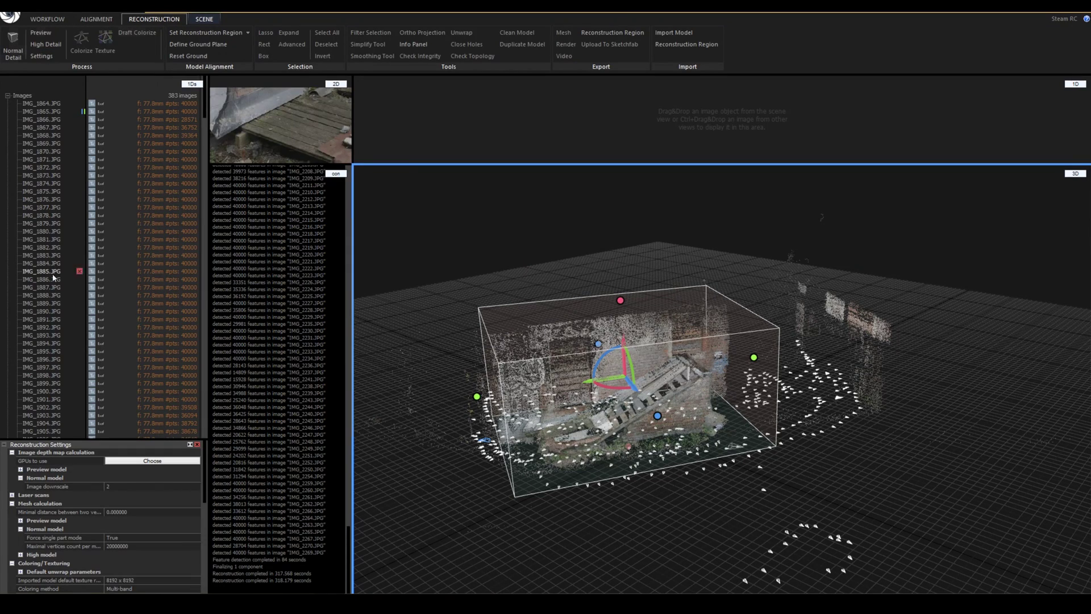
# - Compute a Normal Detail mesh at image downscale 4 and inspect the wall
pyautogui.click(111, 486)
pyautogui.write('4')
pyautogui.click(115, 495)
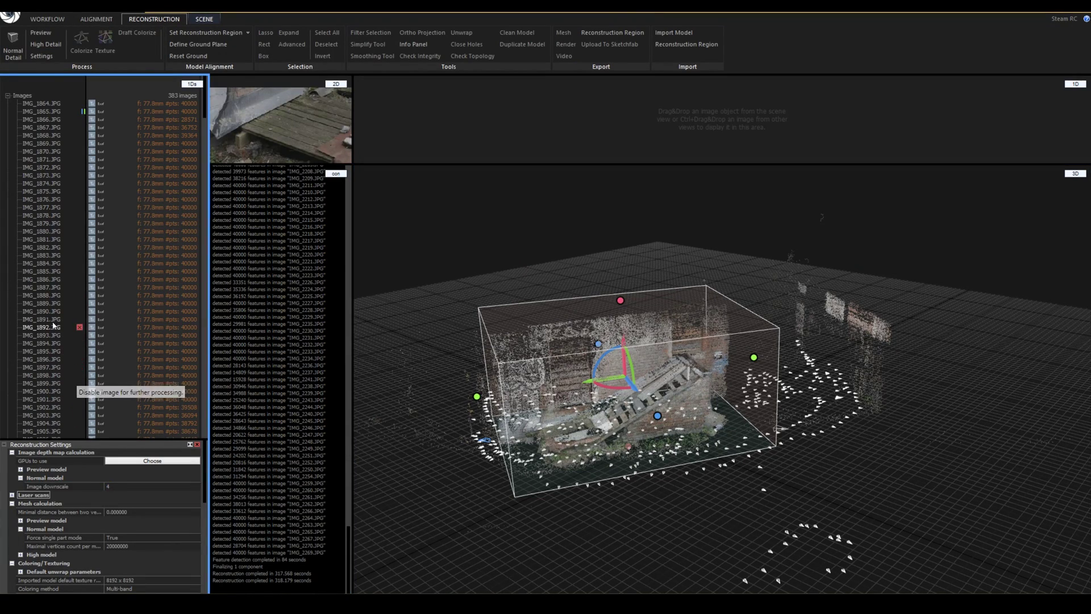
pyautogui.click(16, 51)
pyautogui.moveTo(596, 351); pyautogui.dragTo(536, 336, button='right')
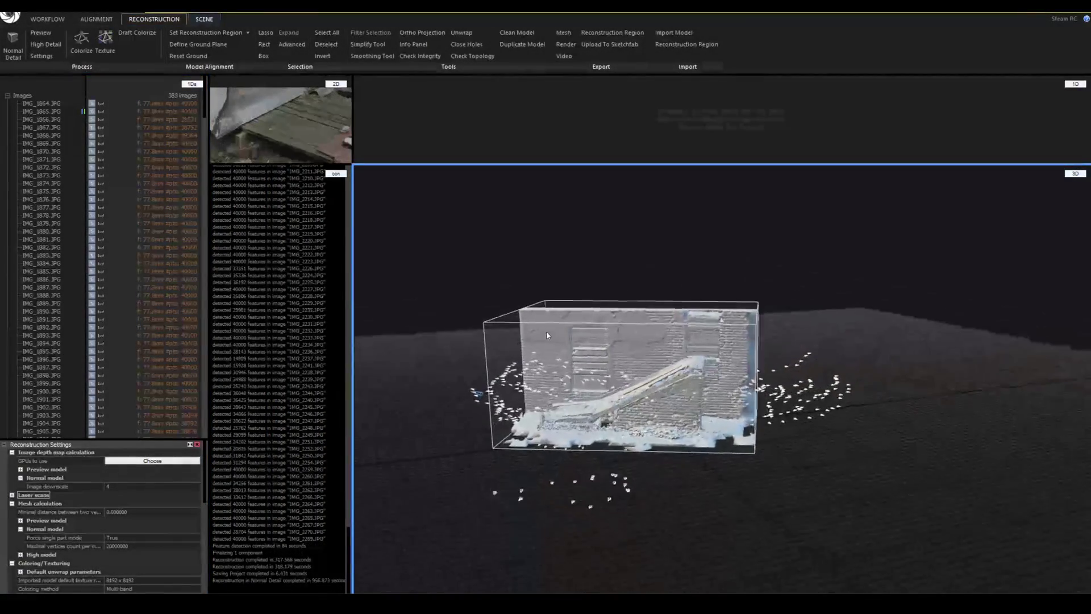
pyautogui.scroll(8, 708, 409)
pyautogui.scroll(-8, 708, 409)
pyautogui.moveTo(708, 409); pyautogui.dragTo(707, 377, button='right')
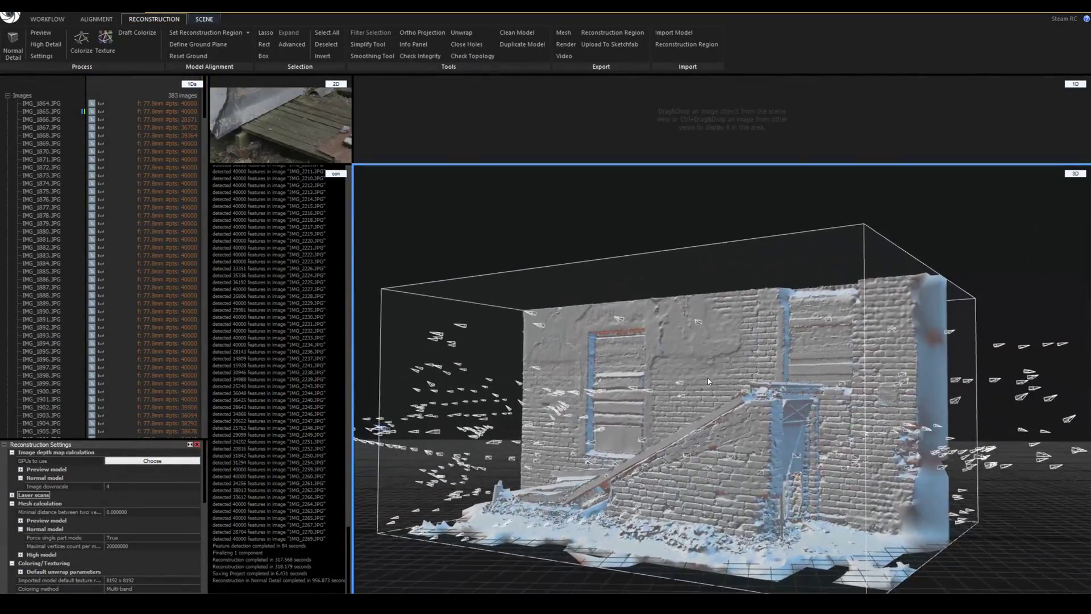
pyautogui.scroll(4, 707, 378)
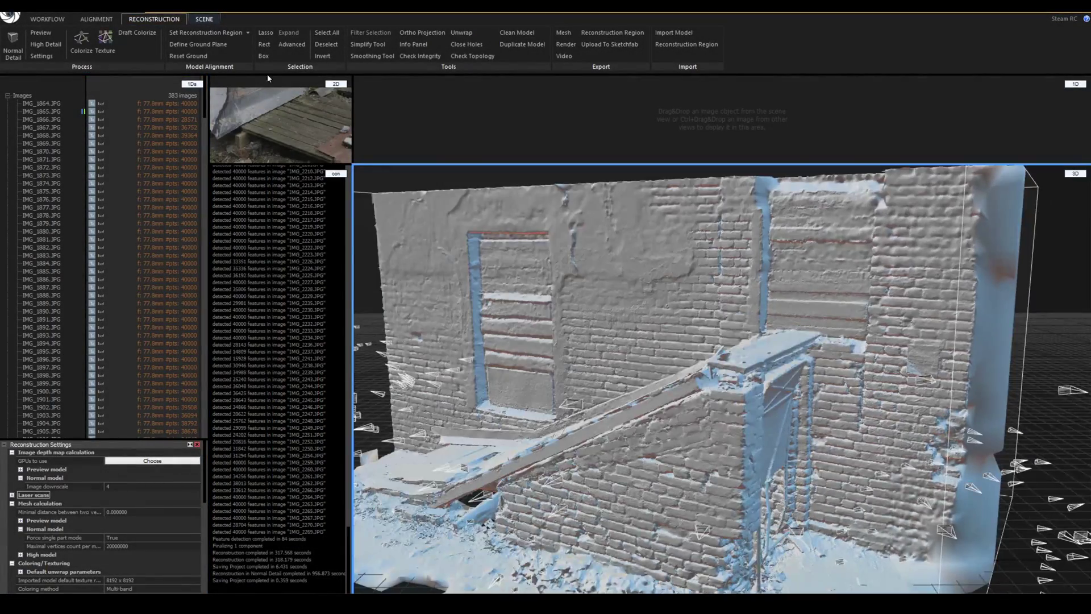
# - Export the mesh as the Wavefront OBJ file obj_01
pyautogui.click(204, 19)
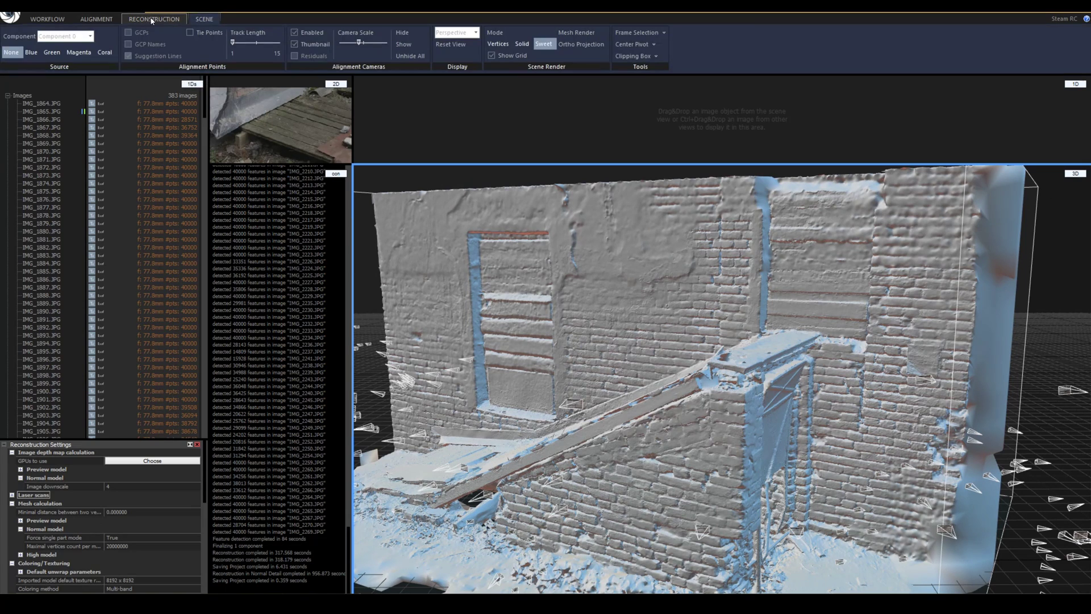
pyautogui.click(50, 20)
pyautogui.click(316, 56)
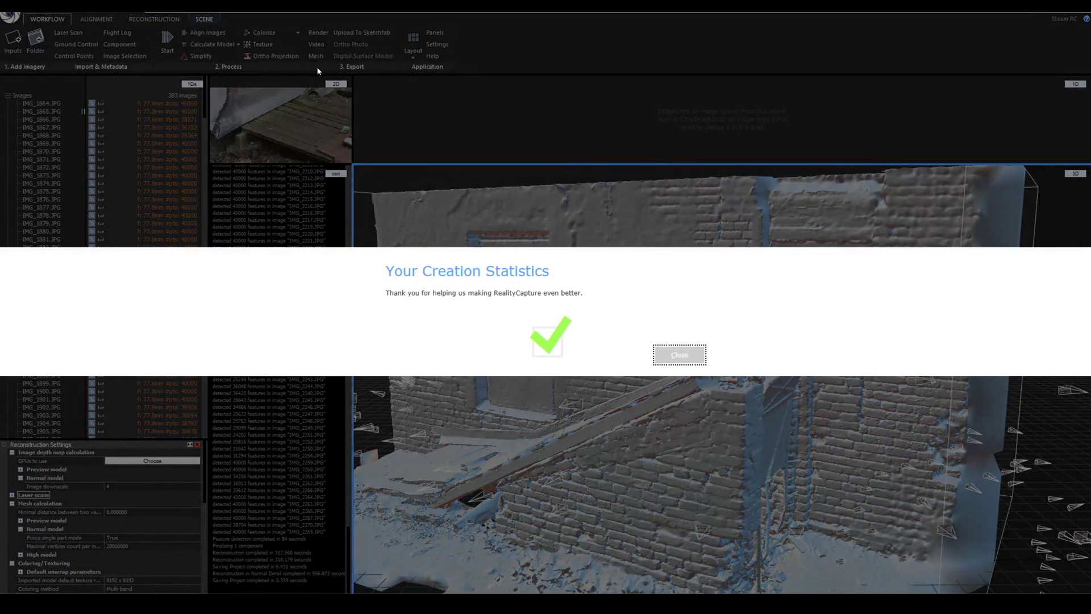
pyautogui.click(400, 481)
pyautogui.write('obj_01')
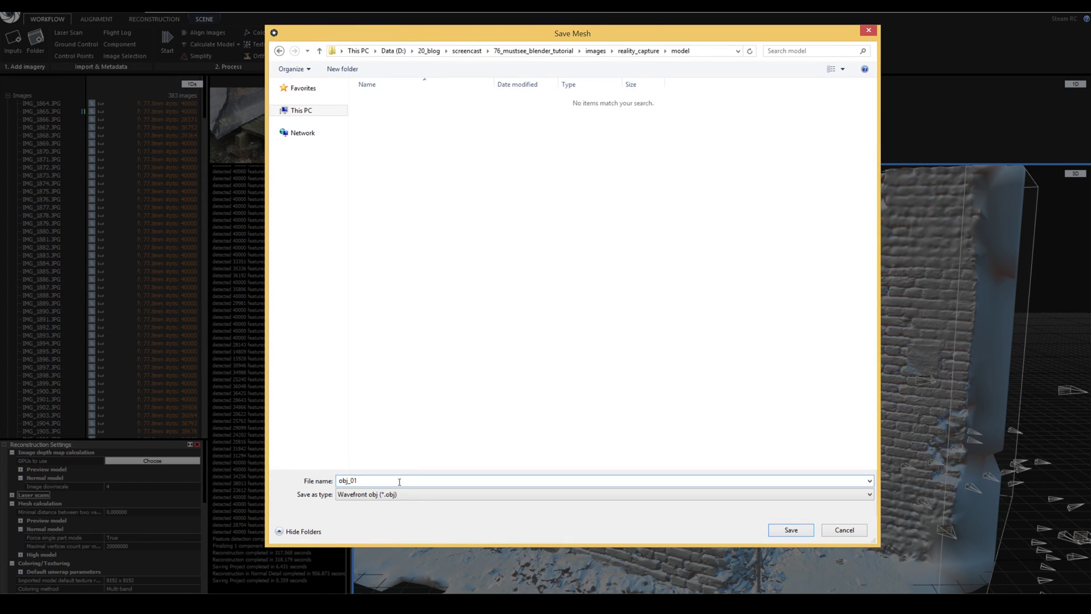
pyautogui.press('Return')
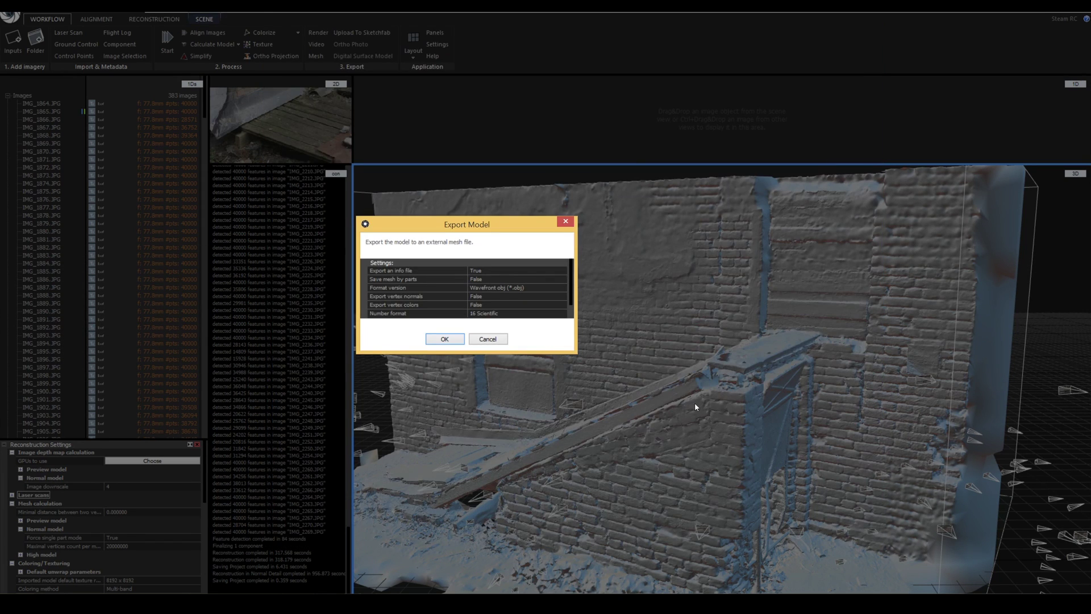
pyautogui.click(444, 338)
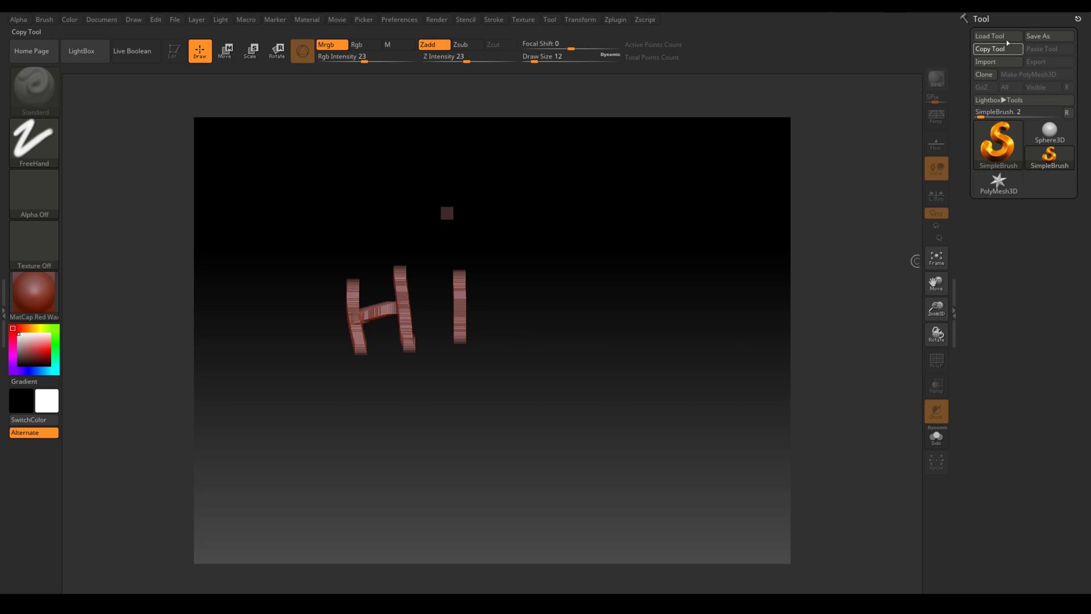
# - Import obj_01_hires.obj and place the wall mesh on the canvas
pyautogui.click(999, 49)
pyautogui.click(989, 62)
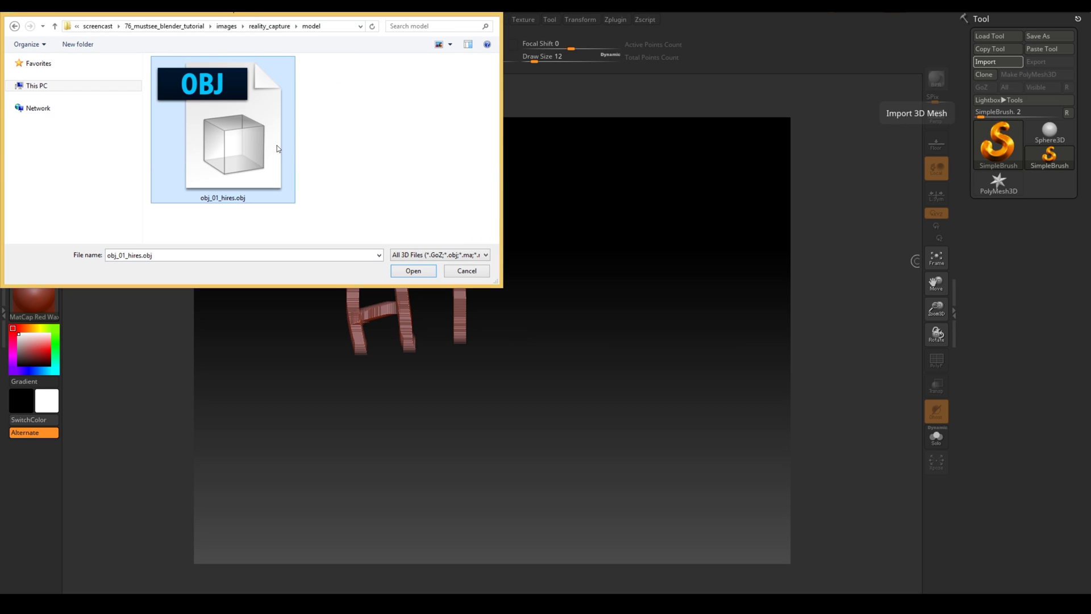
pyautogui.click(413, 270)
pyautogui.moveTo(487, 327); pyautogui.dragTo(591, 305)
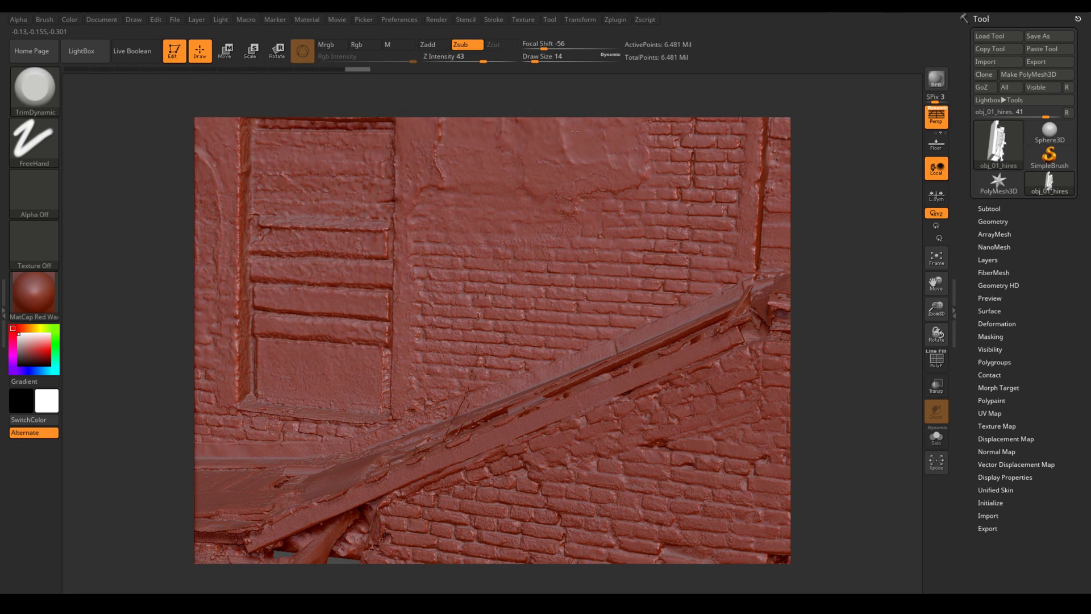
# - Clip away the wall's ragged right edge and uneven top with the ClipRect brush
pyautogui.press('b')
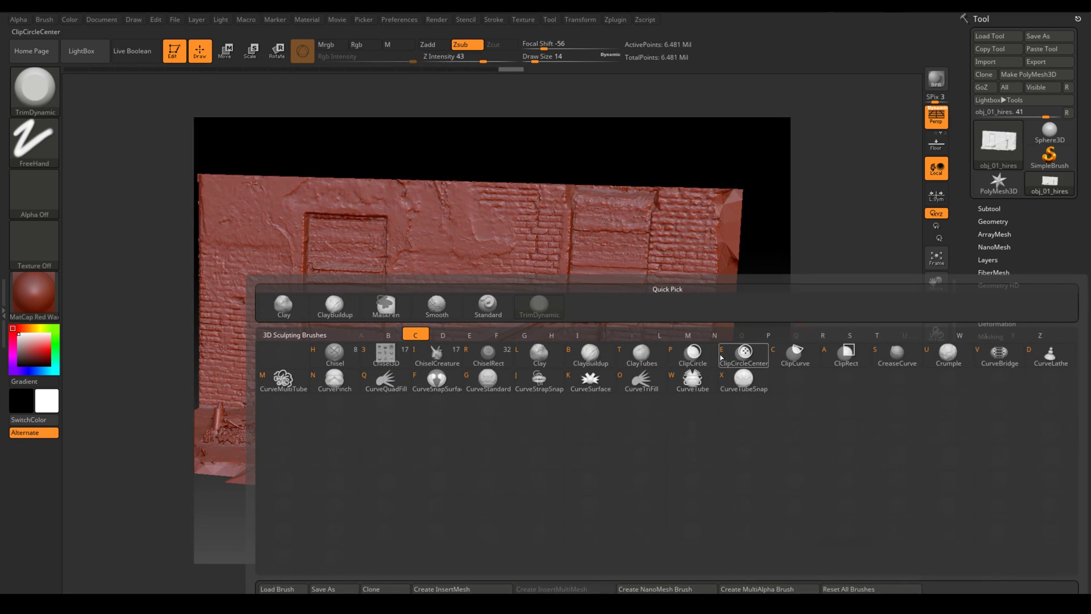
pyautogui.press('c')
pyautogui.press('r')
pyautogui.click(812, 380)
pyautogui.moveTo(782, 363); pyautogui.dragTo(768, 358)
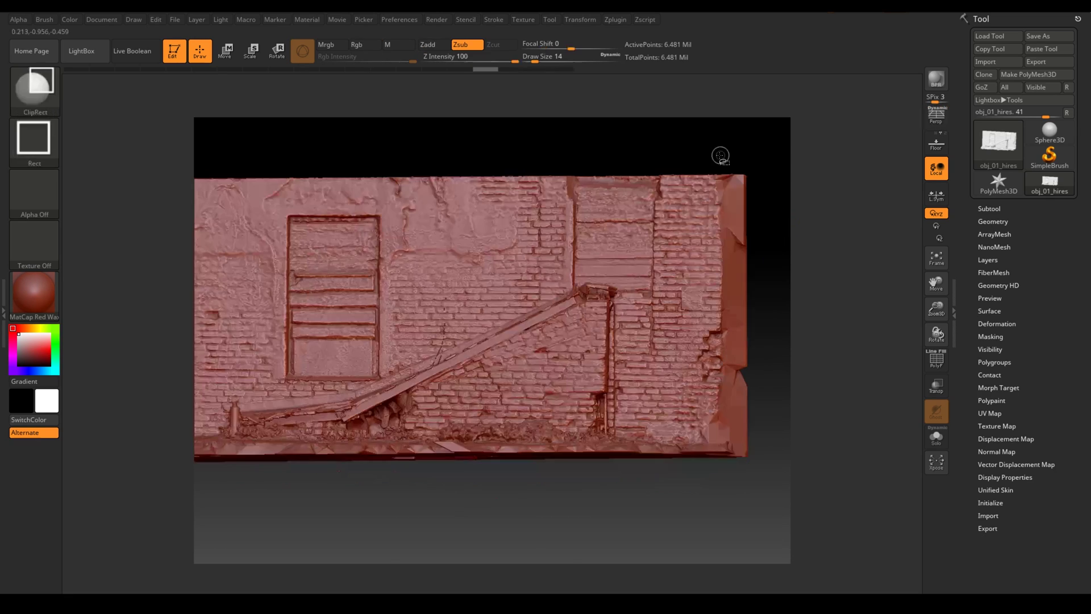
pyautogui.keyDown('ctrl'); pyautogui.keyDown('shift'); pyautogui.moveTo(721, 155); pyautogui.dragTo(64, 562); pyautogui.keyUp('shift'); pyautogui.keyUp('ctrl')
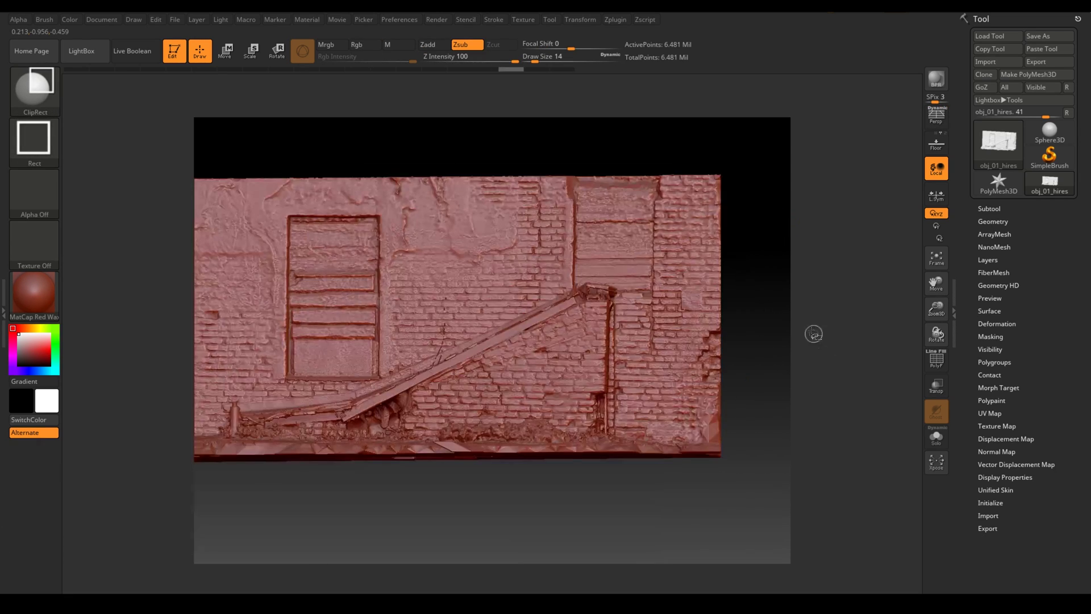
pyautogui.keyDown('alt'); pyautogui.moveTo(770, 318); pyautogui.dragTo(705, 424); pyautogui.keyUp('alt')
pyautogui.moveTo(206, 150)
pyautogui.keyDown('ctrl'); pyautogui.keyDown('shift'); pyautogui.mouseDown()
pyautogui.moveTo(517, 295)
pyautogui.moveTo(786, 349)
pyautogui.moveTo(775, 414)
pyautogui.mouseUp(); pyautogui.keyUp('shift'); pyautogui.keyUp('ctrl')
pyautogui.moveTo(644, 426); pyautogui.dragTo(672, 133)
pyautogui.click(612, 20)
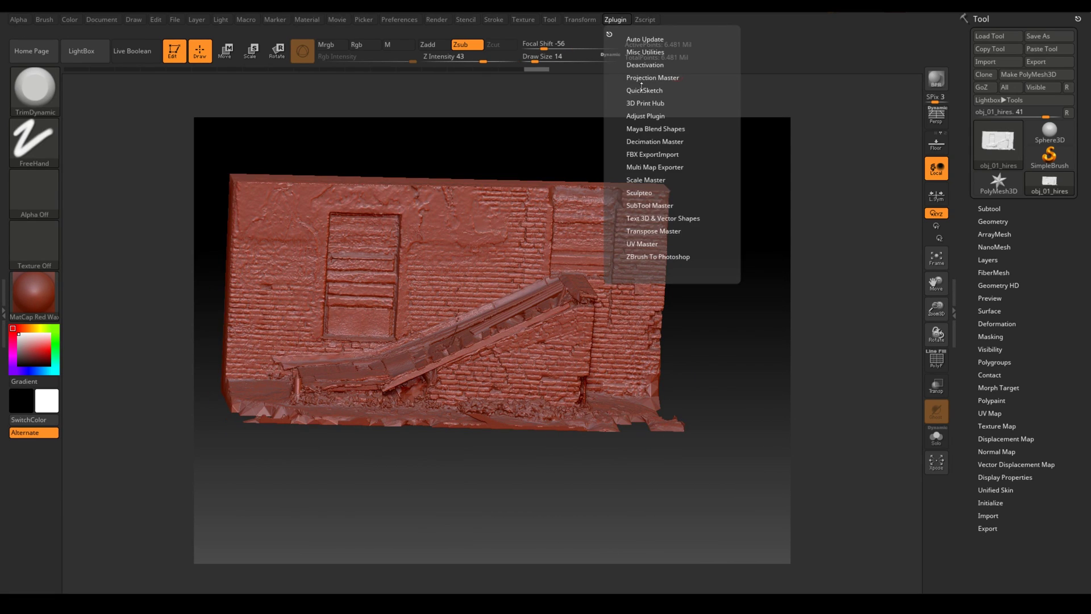
# - Pre-process and decimate the wall to 111,747 points, then start exporting obj_01_lowres.obj
pyautogui.click(654, 141)
pyautogui.click(651, 243)
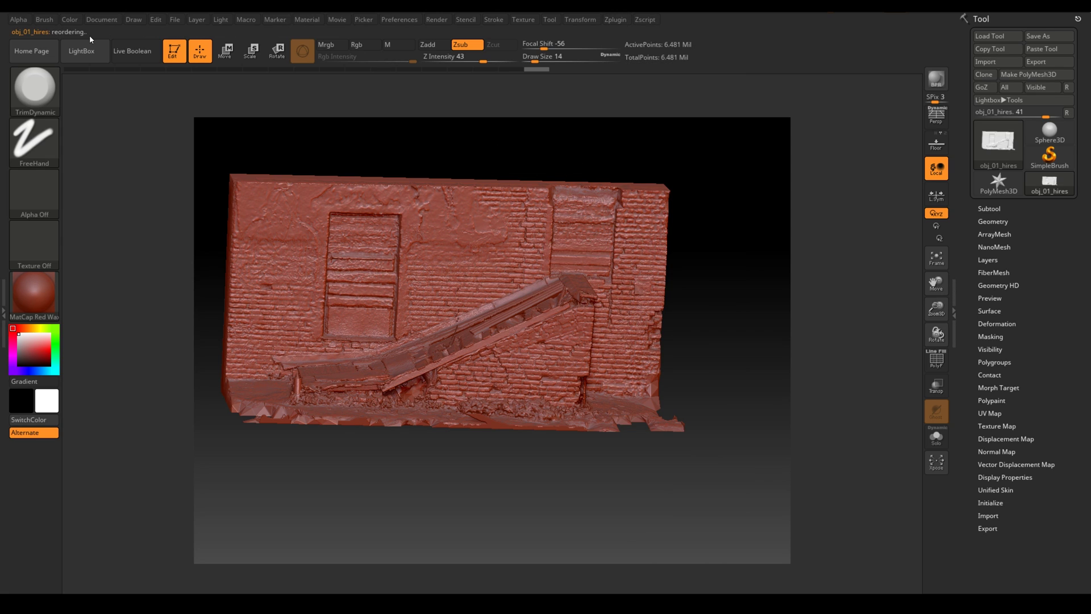
pyautogui.click(613, 20)
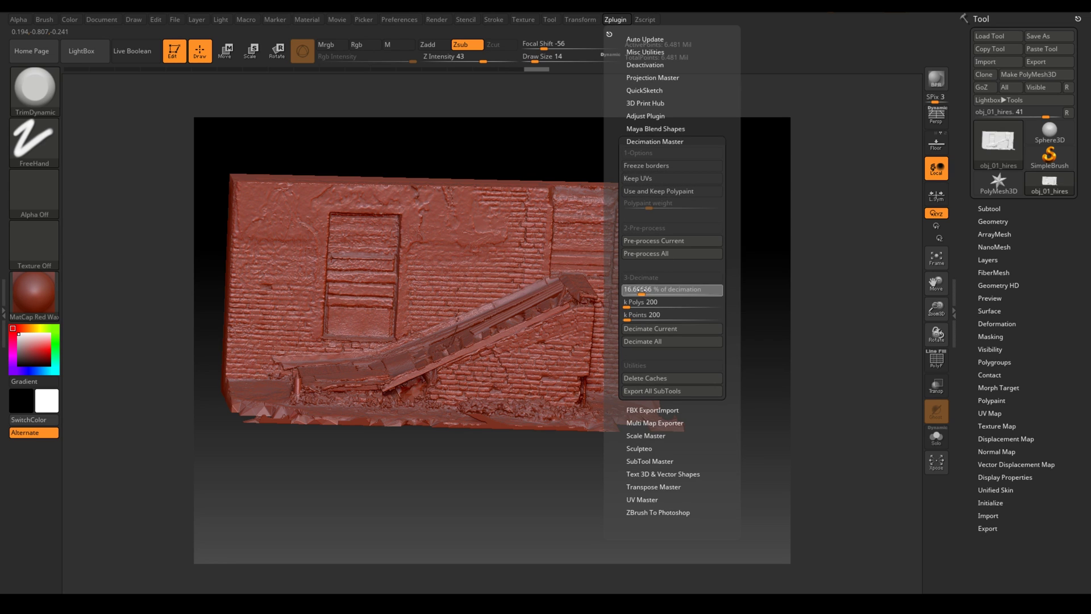
pyautogui.click(663, 334)
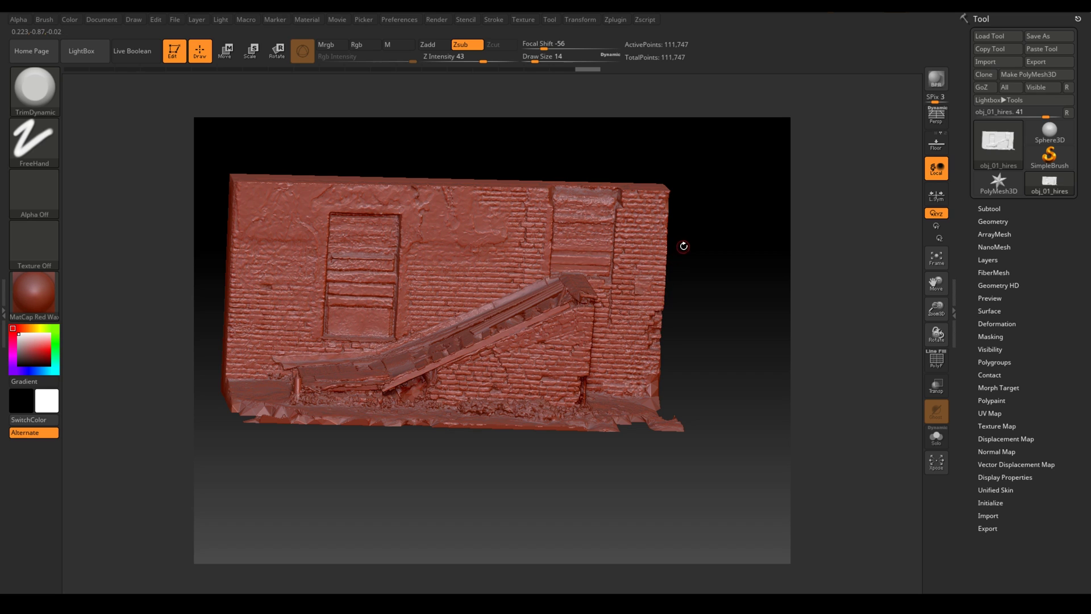
pyautogui.moveTo(686, 246); pyautogui.dragTo(721, 222)
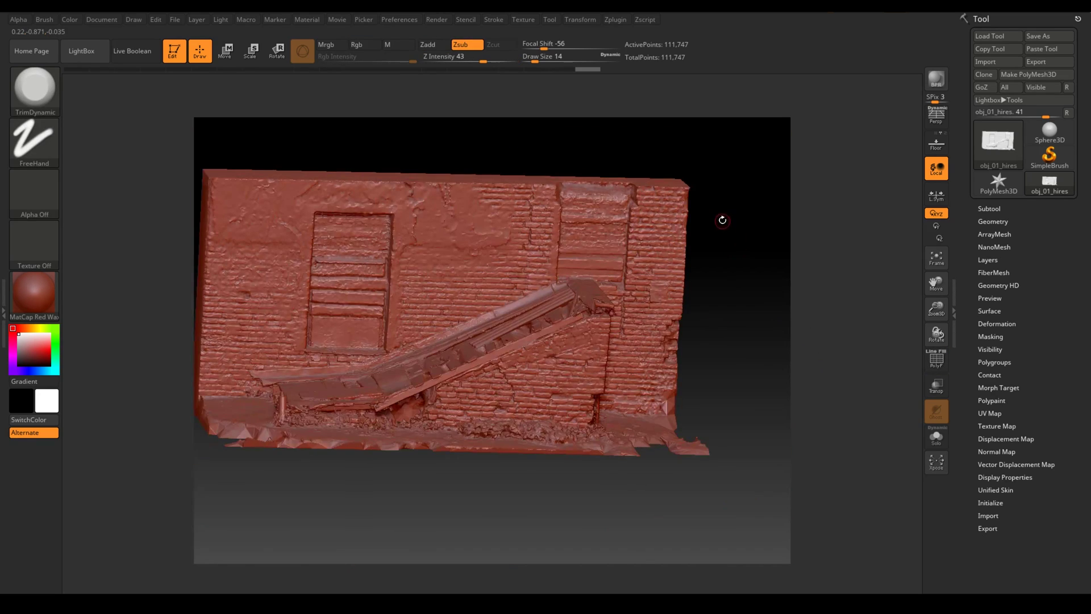
pyautogui.click(1050, 61)
pyautogui.click(97, 221)
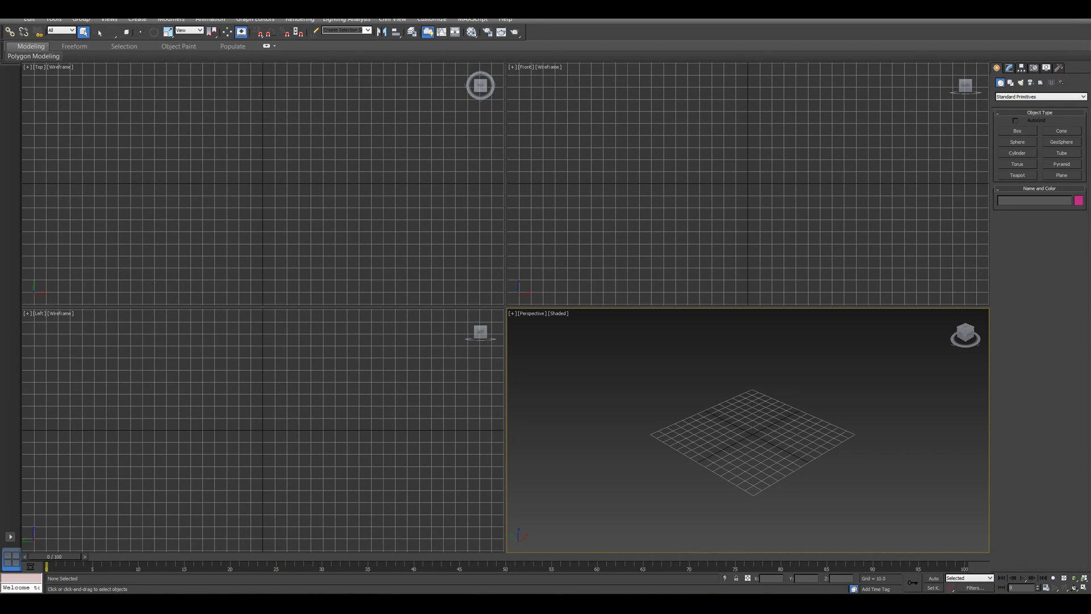
# - Import obj_01_lowres.OBJ from the model folder into 3ds Max
pyautogui.click(10, 10)
pyautogui.click(35, 156)
pyautogui.doubleClick(88, 73)
pyautogui.click(119, 103)
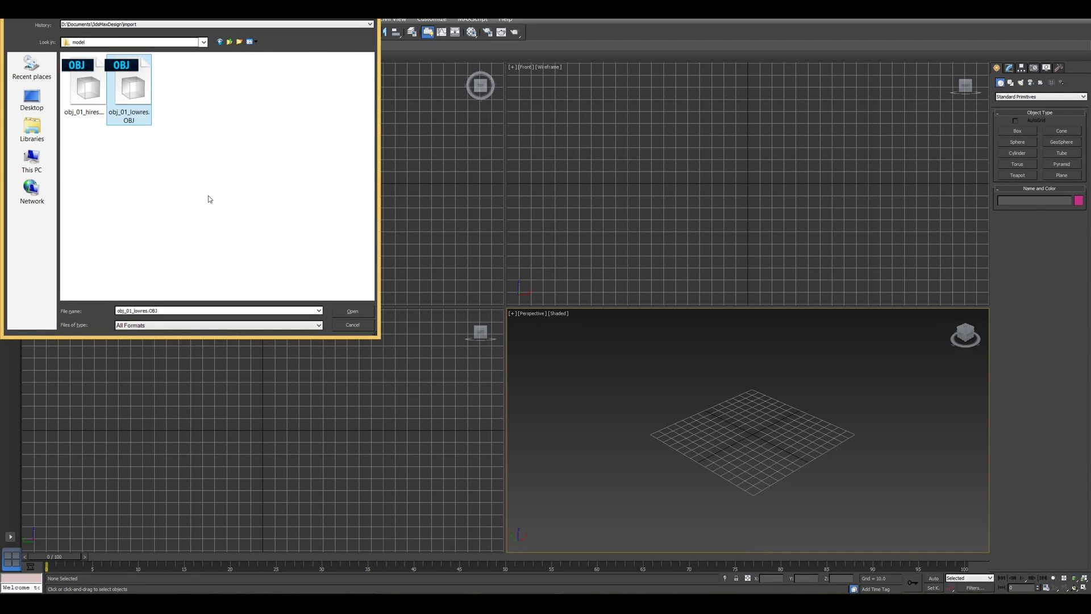
pyautogui.click(349, 313)
pyautogui.click(454, 476)
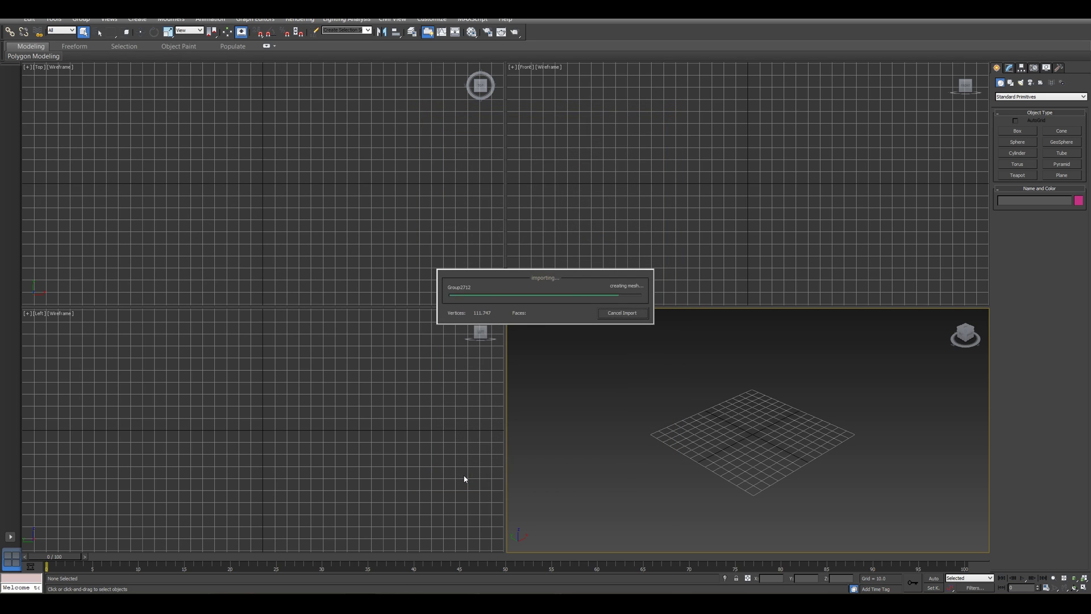
pyautogui.keyDown('alt'); pyautogui.moveTo(694, 418); pyautogui.dragTo(705, 425, button='middle'); pyautogui.keyUp('alt')
# - Add Unwrap UVW, flatten the mapping of all faces, then close the frozen 3ds Max
pyautogui.click(1009, 68)
pyautogui.click(1034, 95)
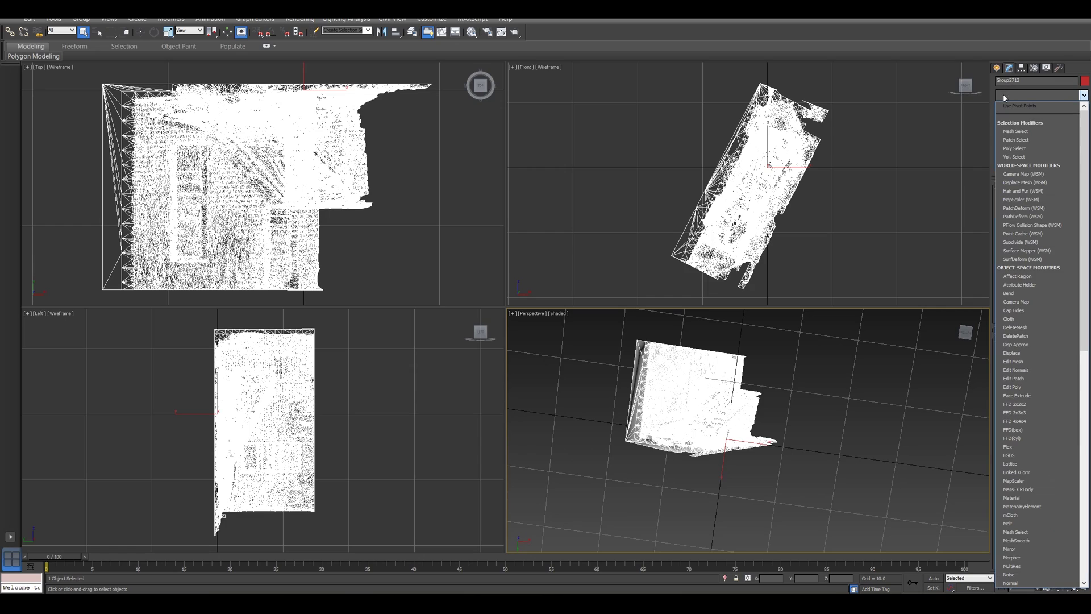
pyautogui.scroll(-10, 1028, 244)
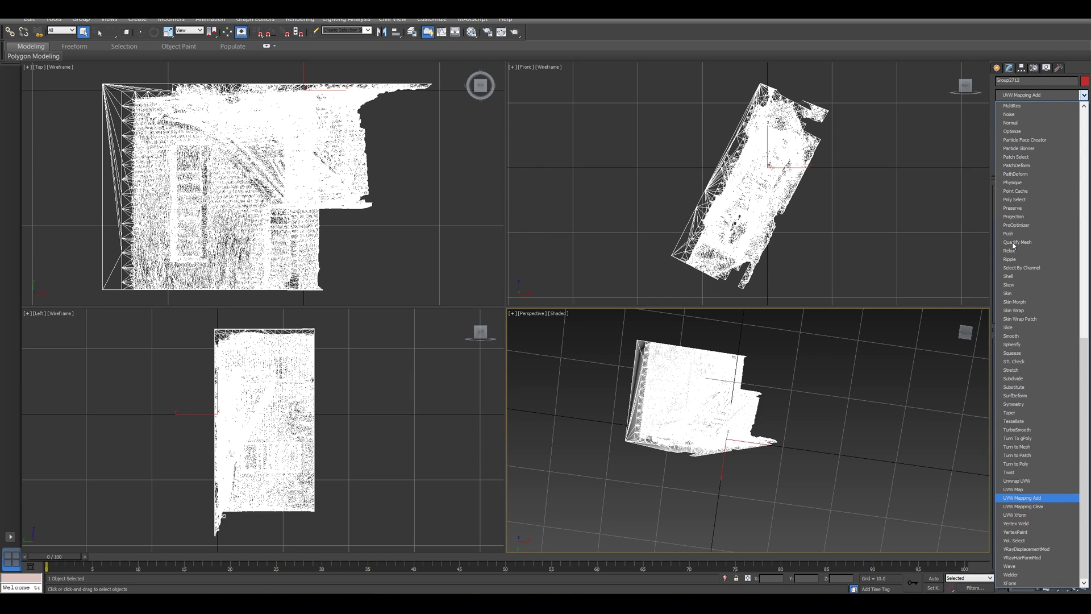
pyautogui.click(1035, 486)
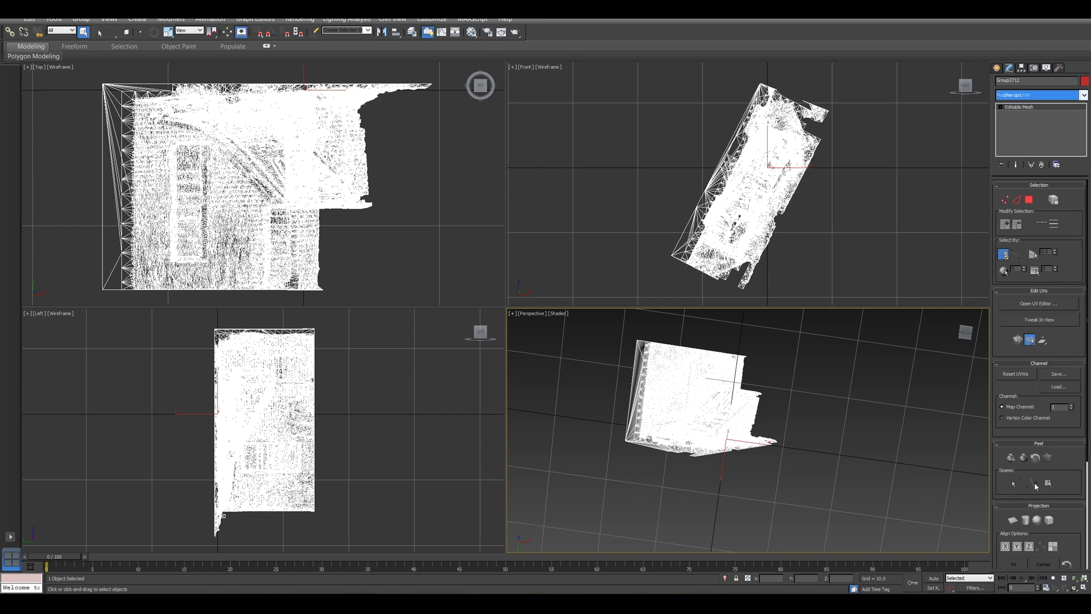
pyautogui.click(1025, 306)
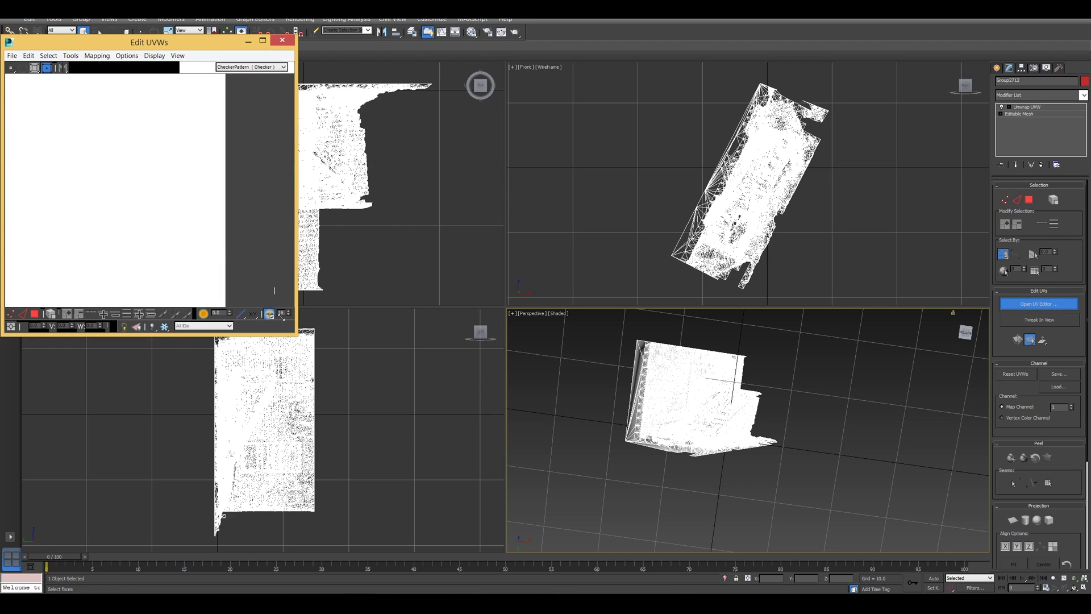
pyautogui.click(1029, 200)
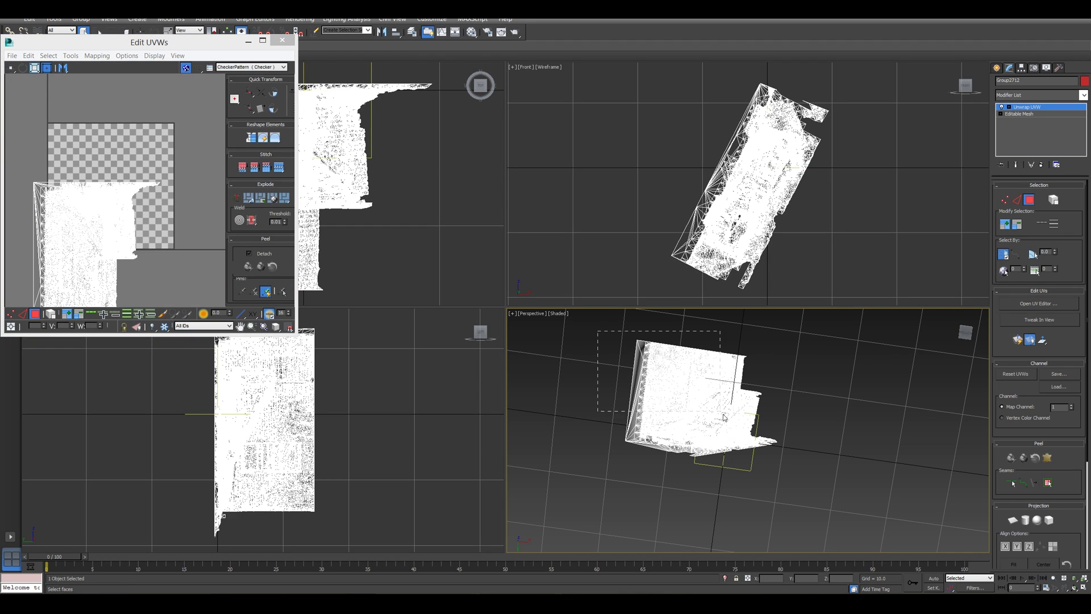
pyautogui.moveTo(796, 483); pyautogui.dragTo(797, 484)
pyautogui.click(97, 56)
pyautogui.click(113, 69)
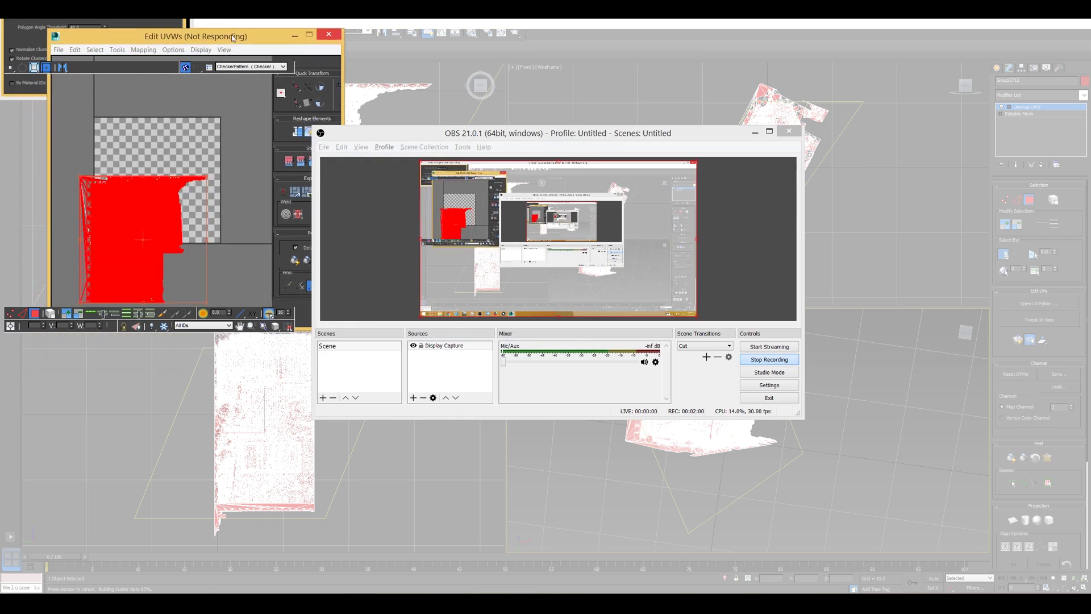
pyautogui.moveTo(228, 39); pyautogui.dragTo(206, 77)
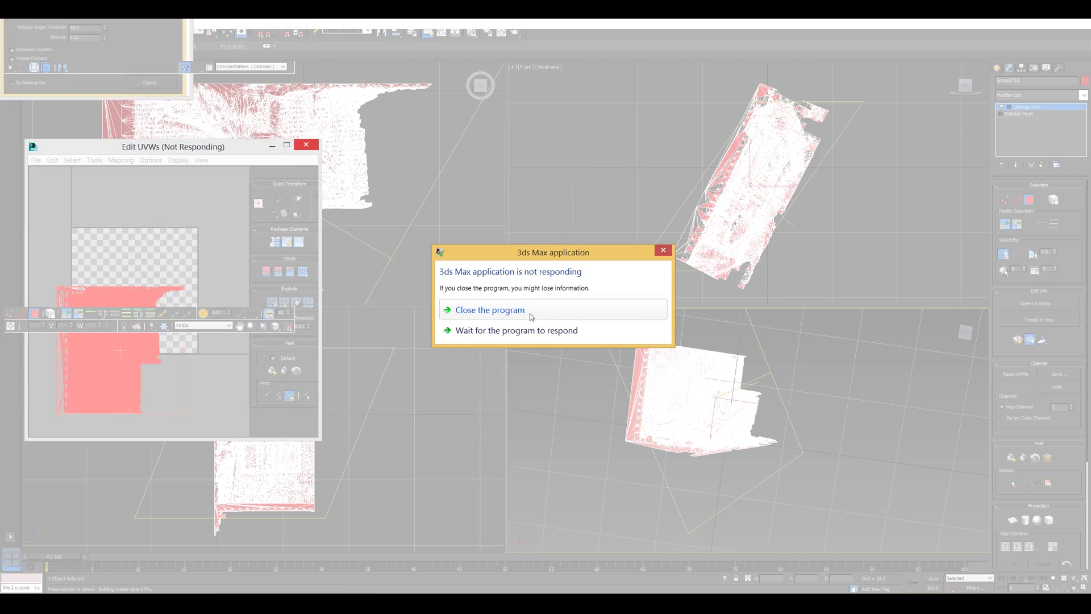
pyautogui.click(530, 315)
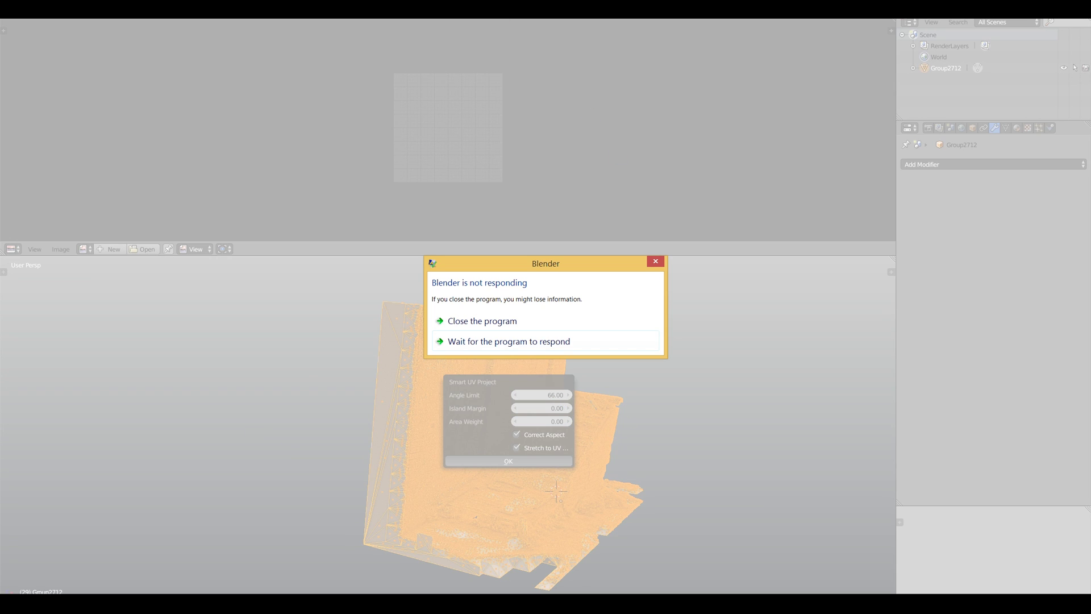
# - Let Smart UV Project finish on Group2712 and inspect the unwrapped model
pyautogui.click(531, 341)
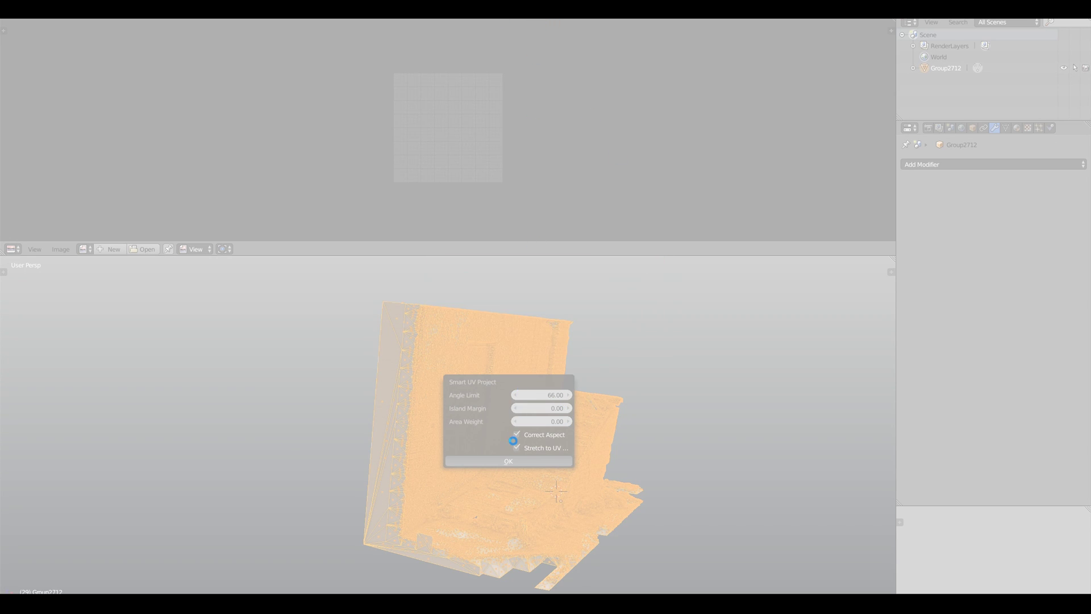
pyautogui.moveTo(502, 370); pyautogui.dragTo(516, 362, button='middle')
pyautogui.scroll(-3, 471, 187)
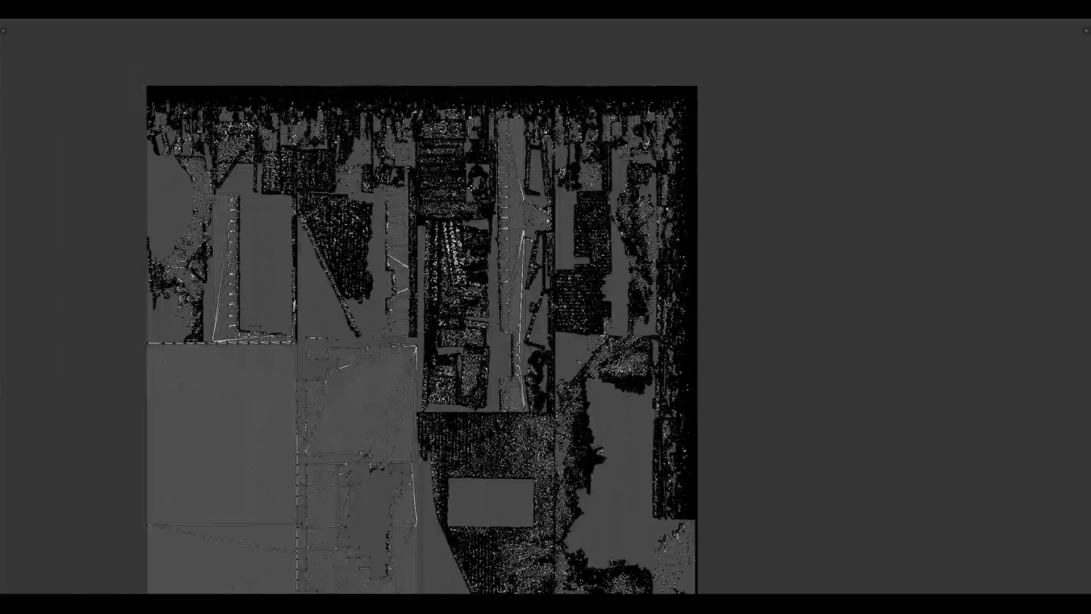
pyautogui.moveTo(397, 341); pyautogui.dragTo(489, 284, button='middle')
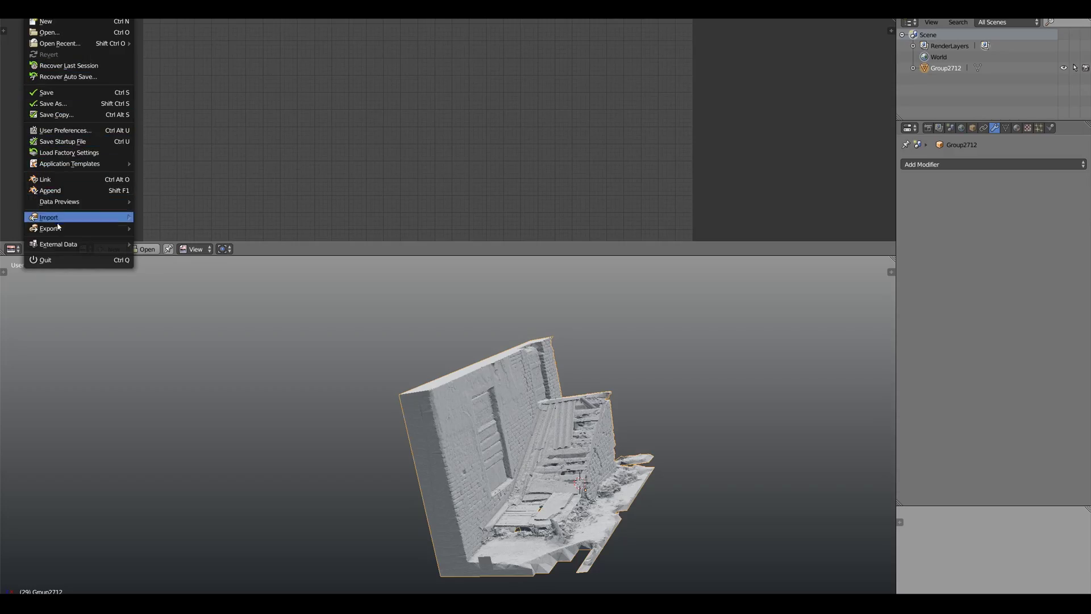
# - Export the unwrapped wall as a Wavefront OBJ named obj_01_lowres_unwrapped_01
pyautogui.moveTo(57, 228)
pyautogui.click(171, 295)
pyautogui.write('obj_')
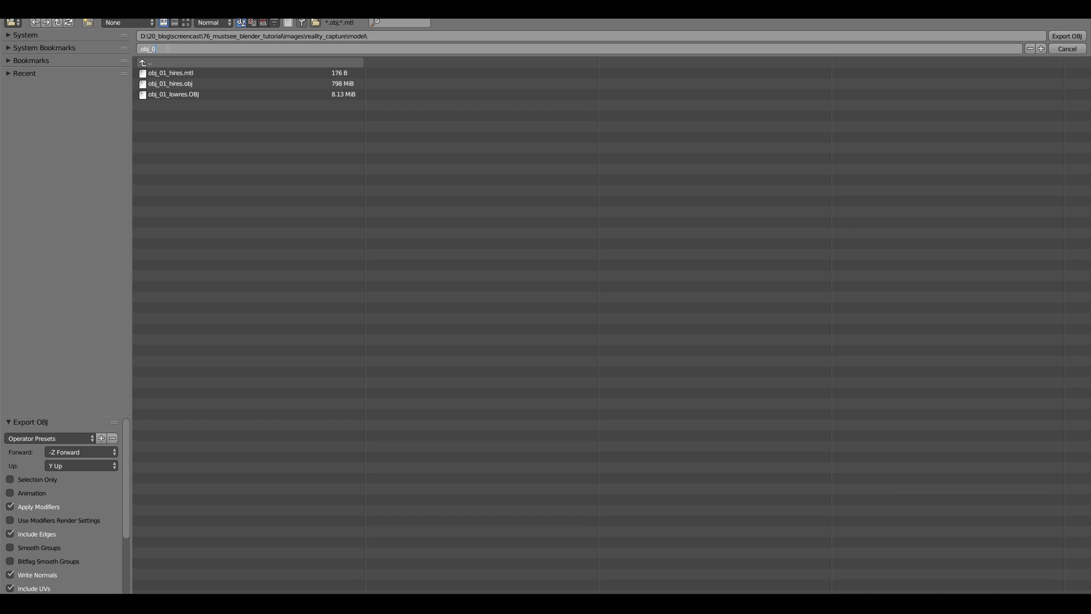
pyautogui.write('01_')
pyautogui.press('Return')
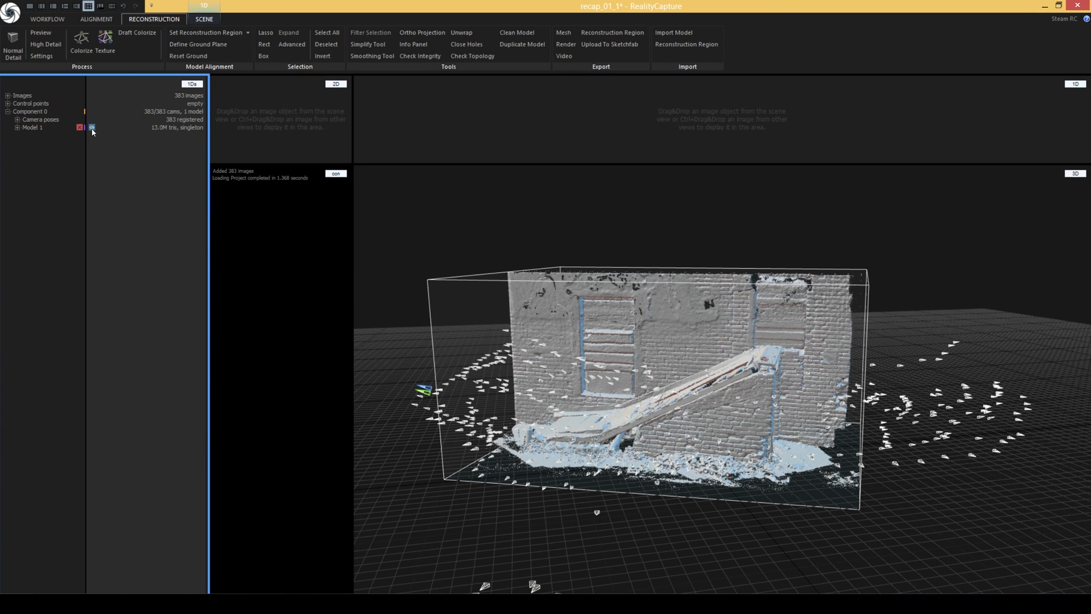
# - Import obj_01_lowres_unwrapped_01.obj into RealityCapture despite the missing model info file
pyautogui.click(91, 127)
pyautogui.click(91, 127)
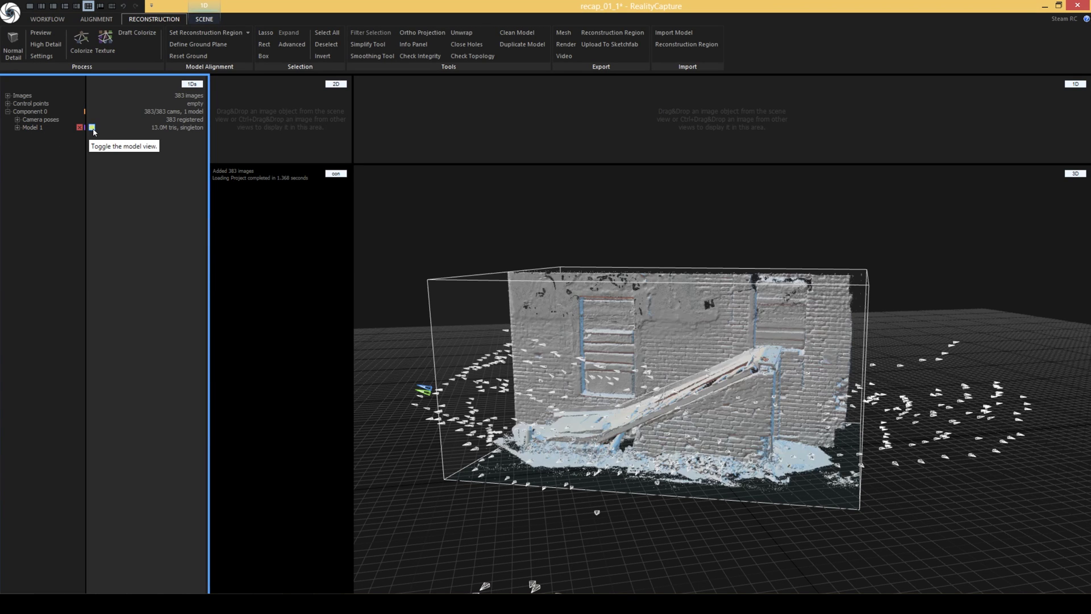
pyautogui.click(673, 32)
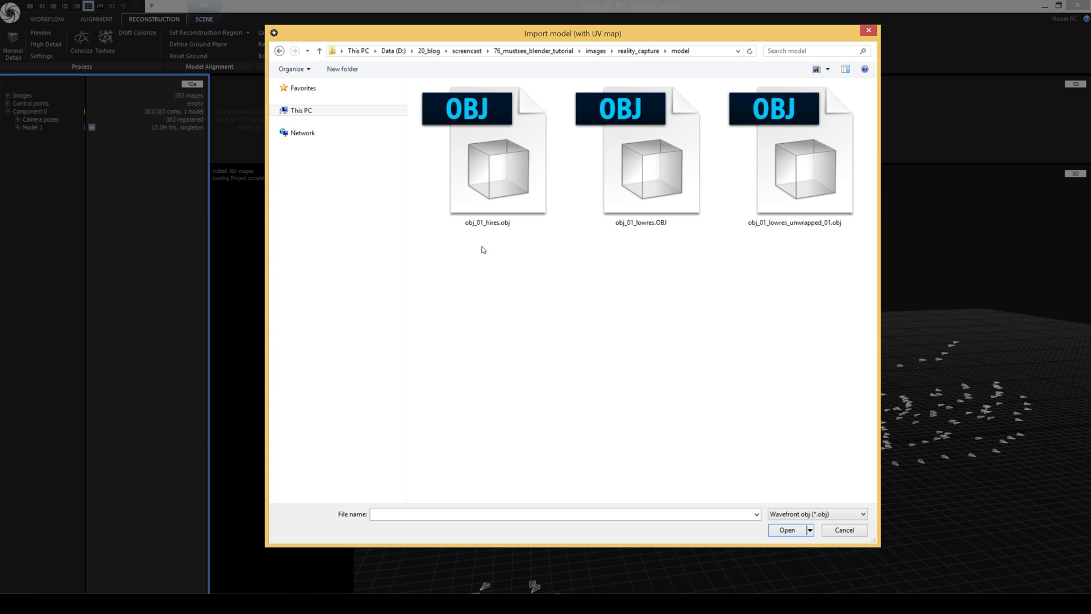
pyautogui.doubleClick(796, 170)
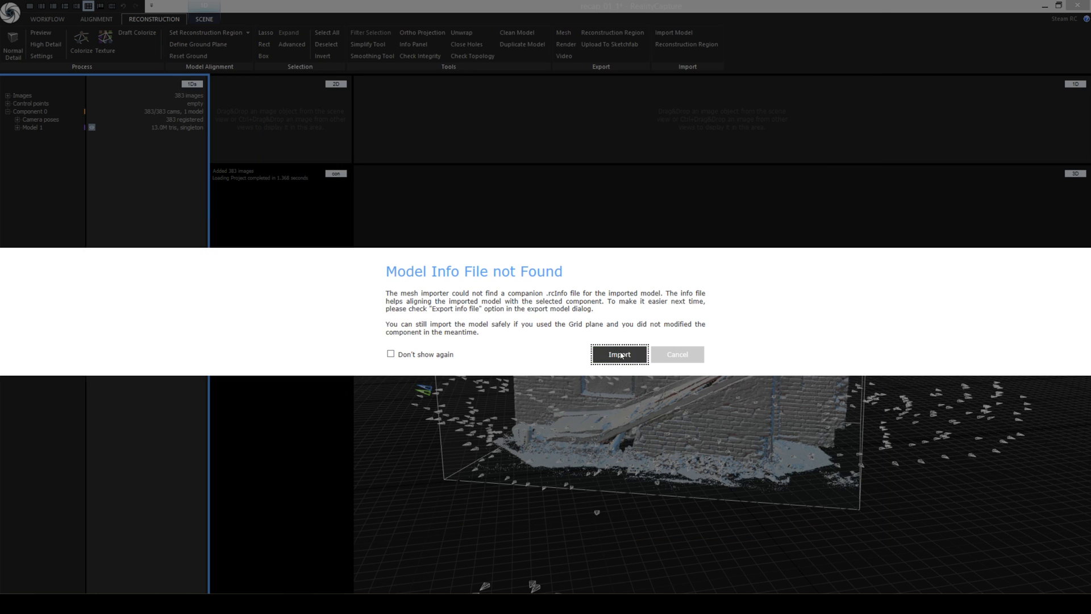
pyautogui.click(619, 353)
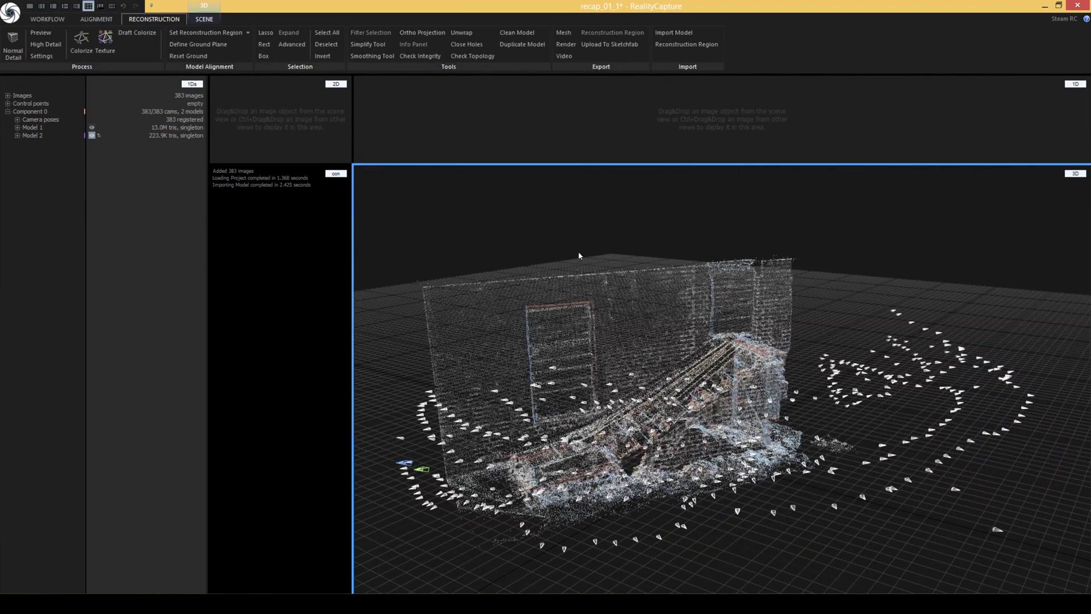
# - Display the model as a solid mesh and texture it from the photos
pyautogui.click(204, 19)
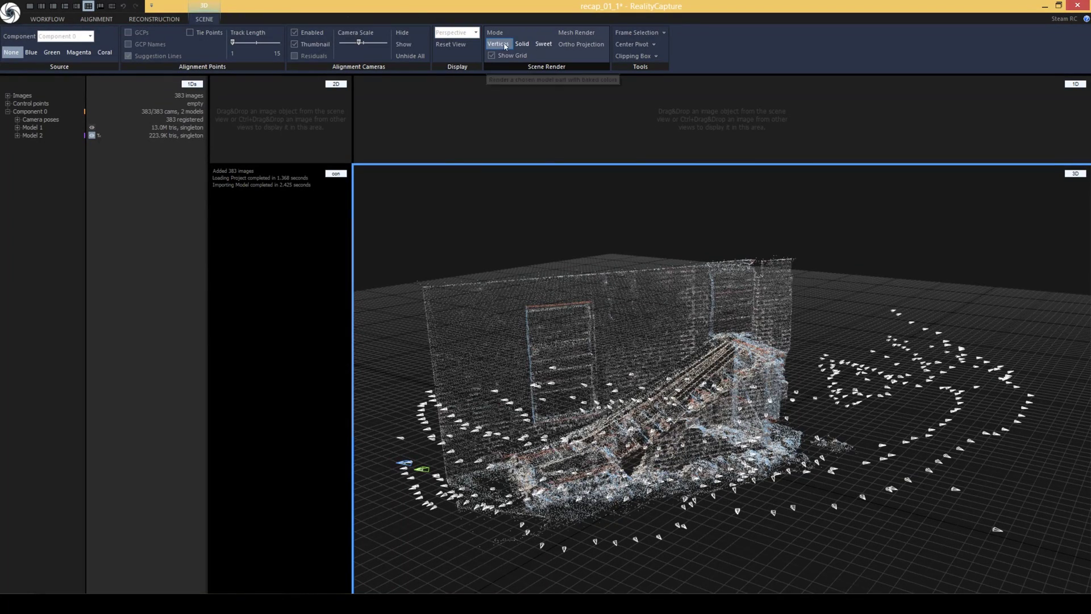
pyautogui.click(522, 44)
pyautogui.click(141, 19)
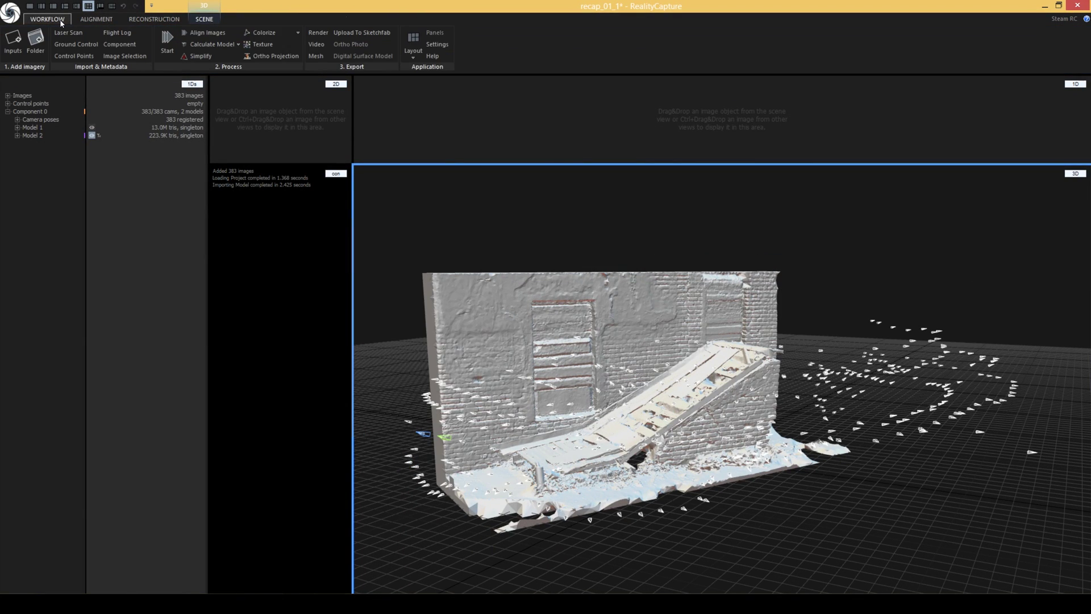
pyautogui.click(111, 52)
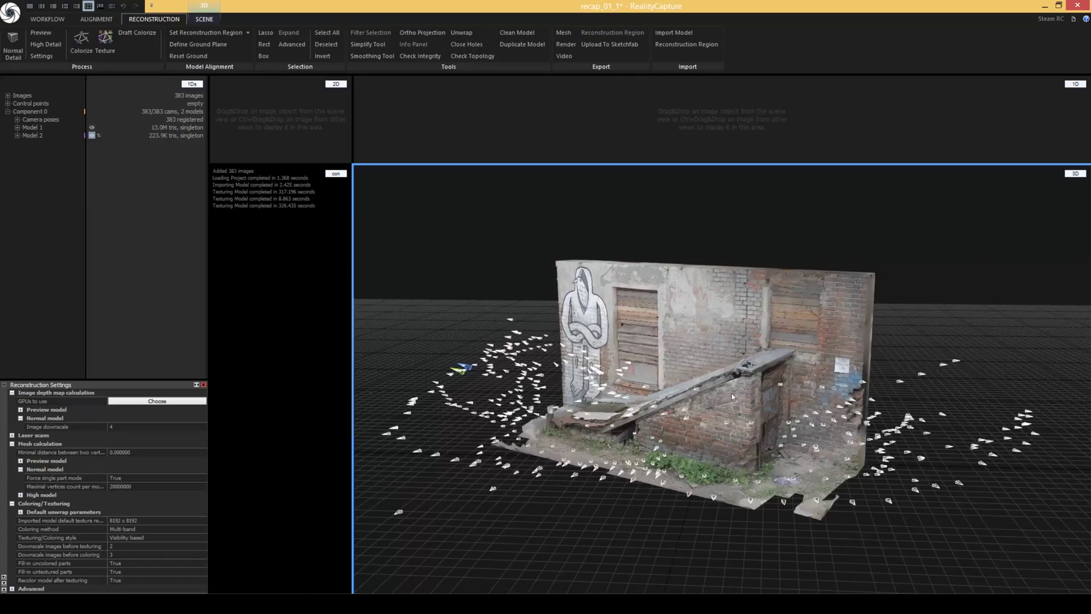
pyautogui.scroll(4, 754, 383)
pyautogui.moveTo(753, 383); pyautogui.dragTo(797, 383, button='right')
pyautogui.scroll(4, 727, 360)
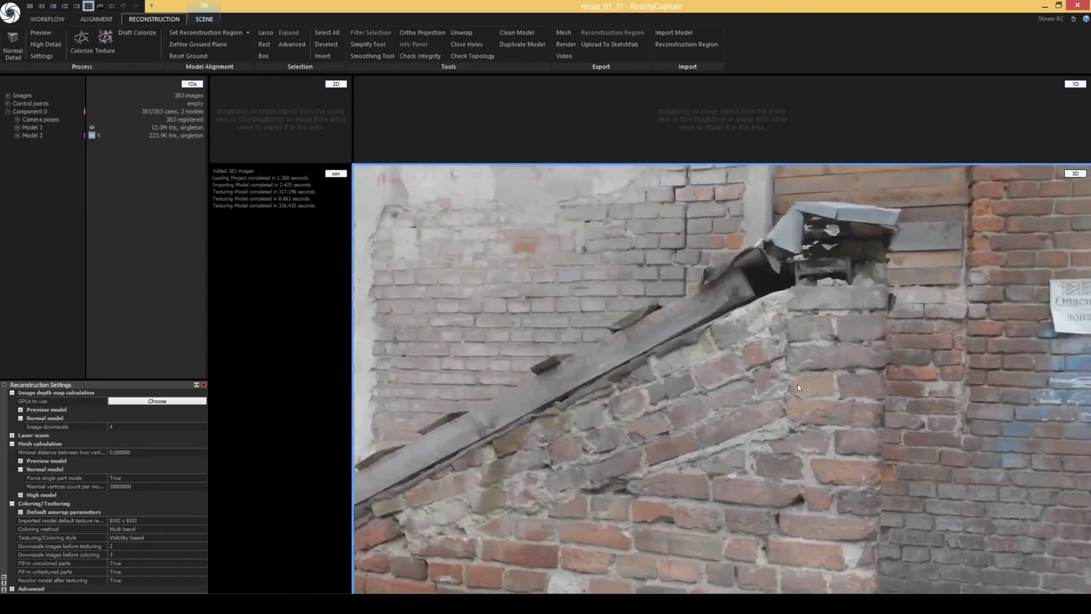
pyautogui.scroll(-6, 797, 383)
# - Export the textured mesh as obj_01_textured_01.obj
pyautogui.click(61, 19)
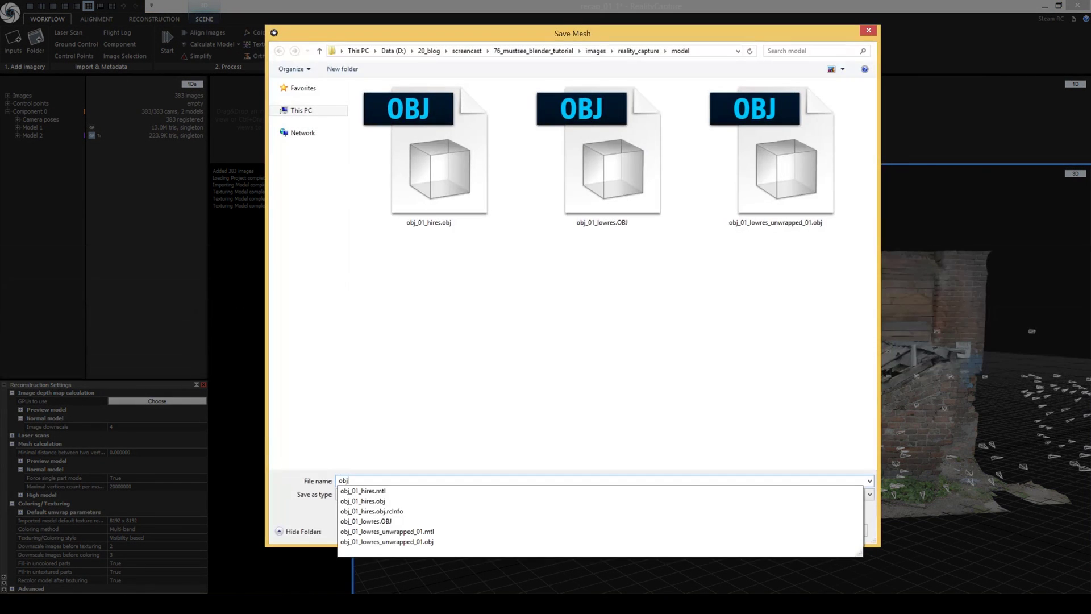
pyautogui.write('textured_01')
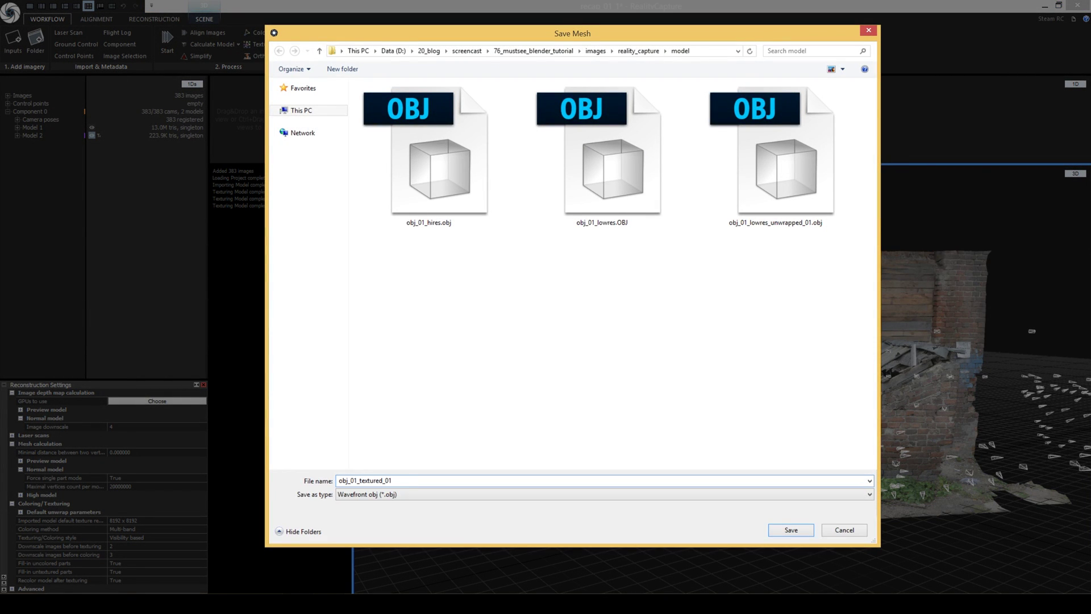
pyautogui.click(787, 530)
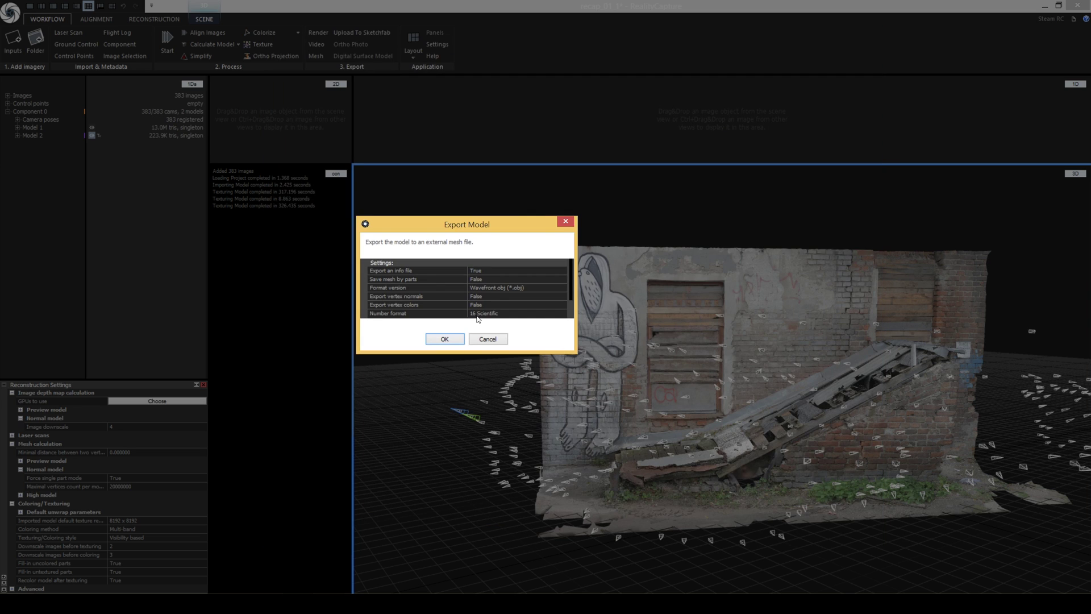
pyautogui.click(458, 335)
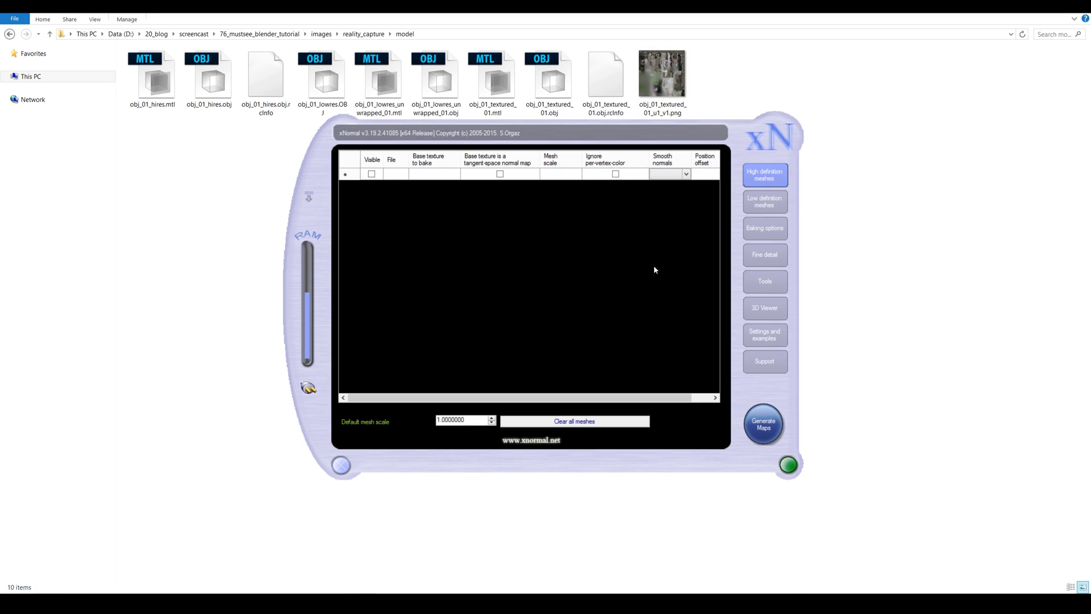
# - Load obj_01_hires.obj as the high-poly mesh and obj_01_textured_01.obj as the low-poly mesh
pyautogui.rightClick(623, 289)
pyautogui.click(644, 295)
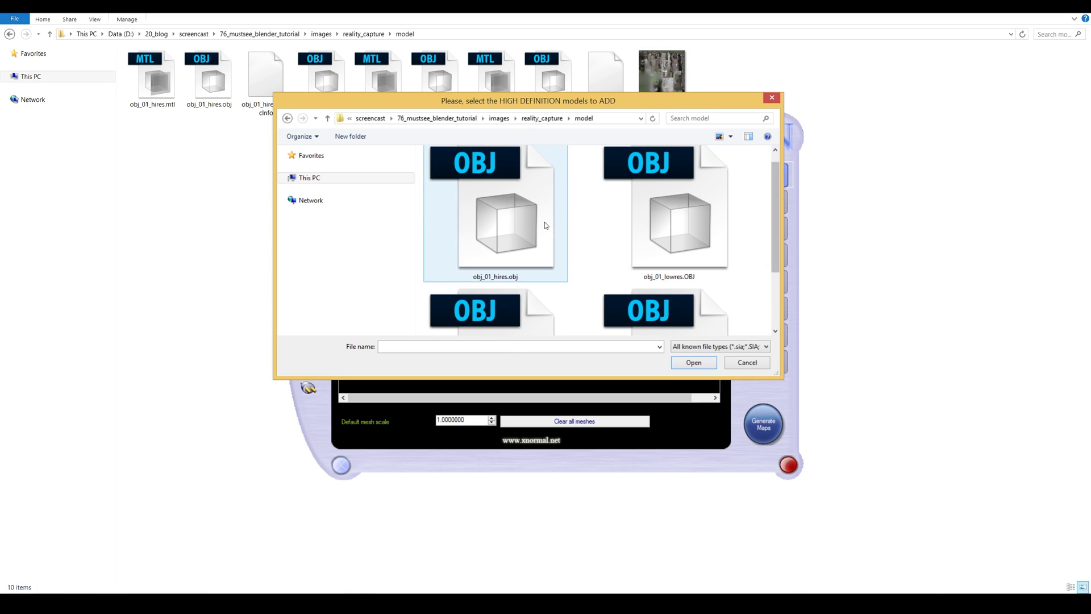
pyautogui.click(535, 230)
pyautogui.click(693, 362)
pyautogui.click(764, 201)
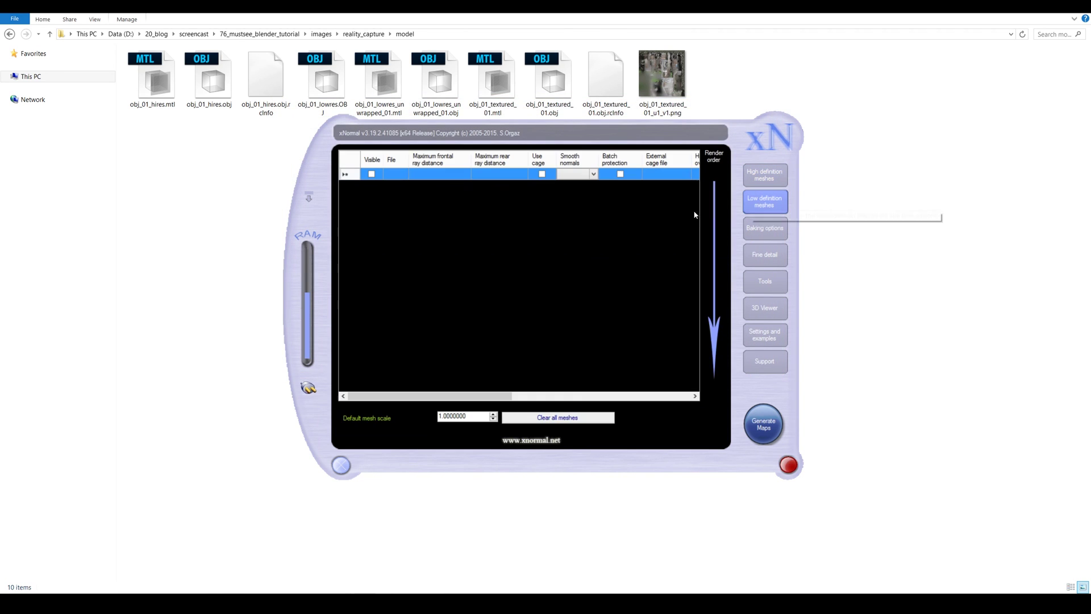
pyautogui.rightClick(588, 241)
pyautogui.click(605, 246)
pyautogui.scroll(-2, 670, 256)
pyautogui.click(670, 267)
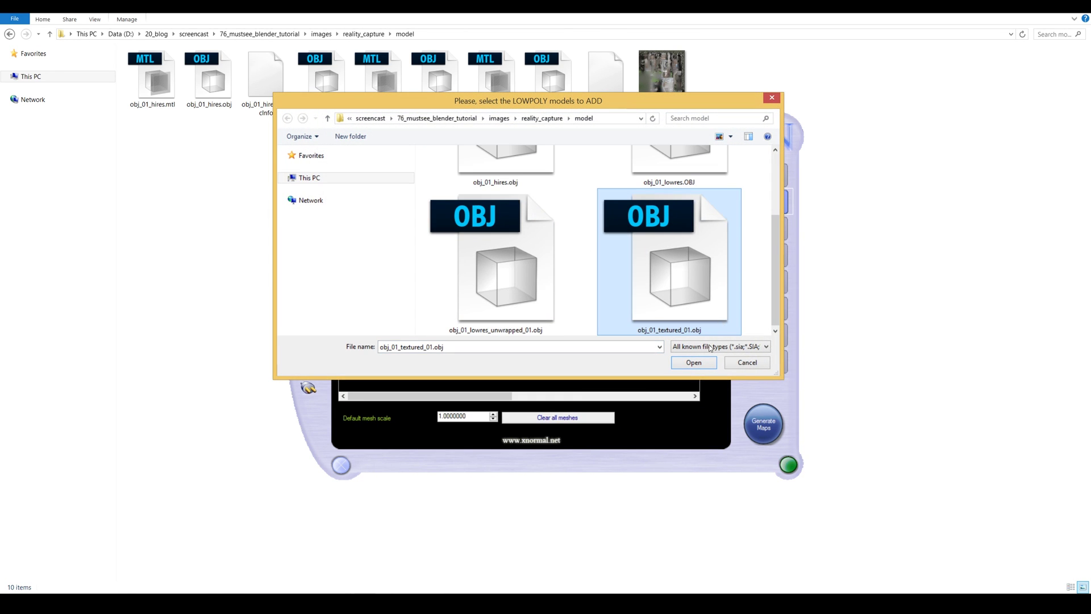
pyautogui.click(705, 361)
# - Bake normal, height and ambient occlusion maps to ericcartman_01.png
pyautogui.click(750, 237)
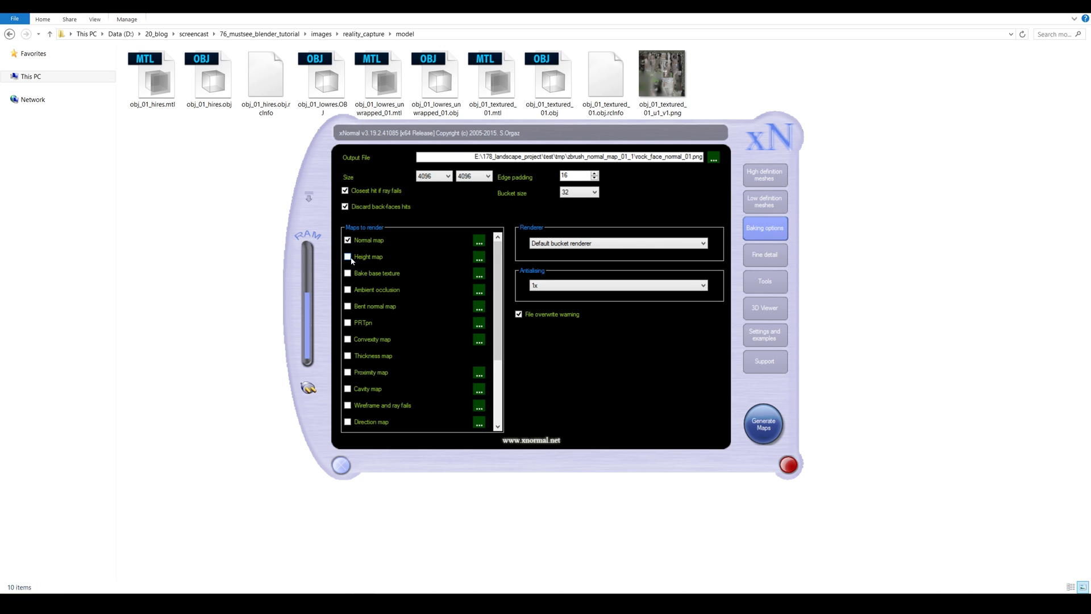
pyautogui.click(714, 157)
pyautogui.write('ericcartman_01')
pyautogui.click(688, 365)
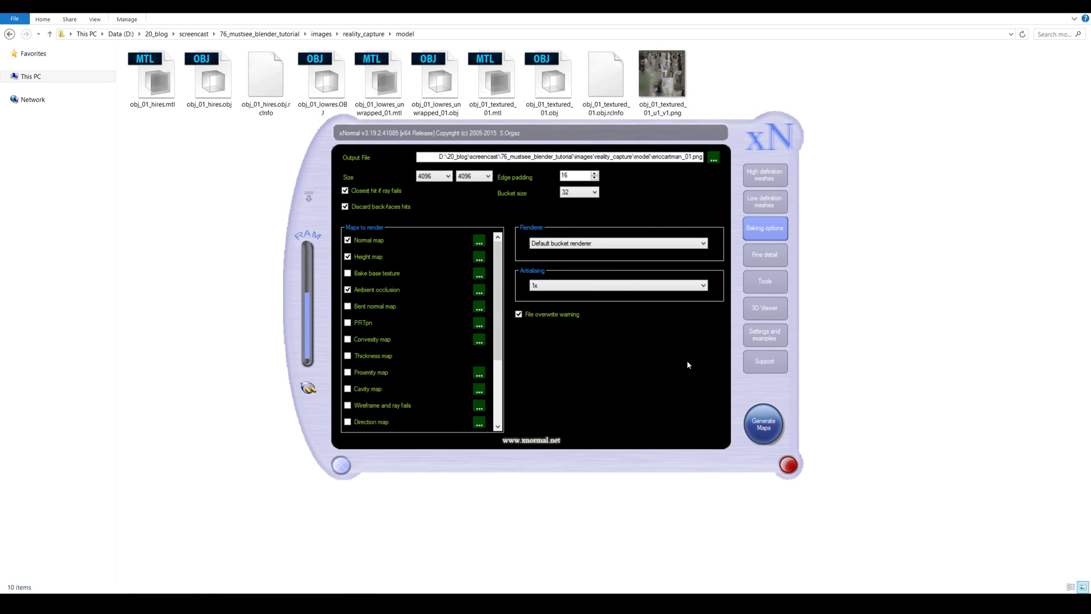
pyautogui.click(764, 428)
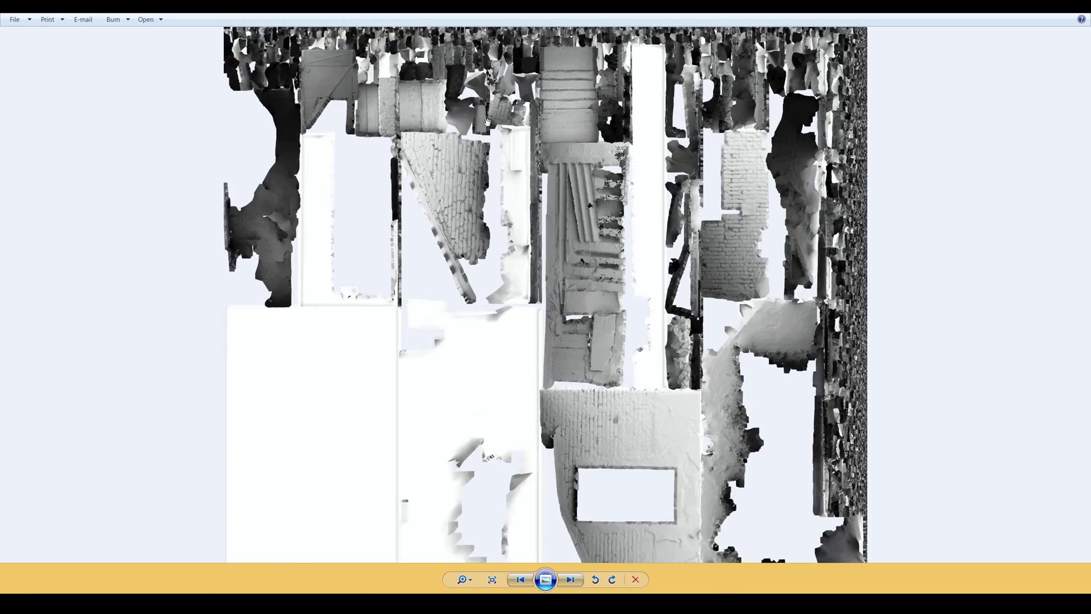
pyautogui.scroll(5, 321, 260)
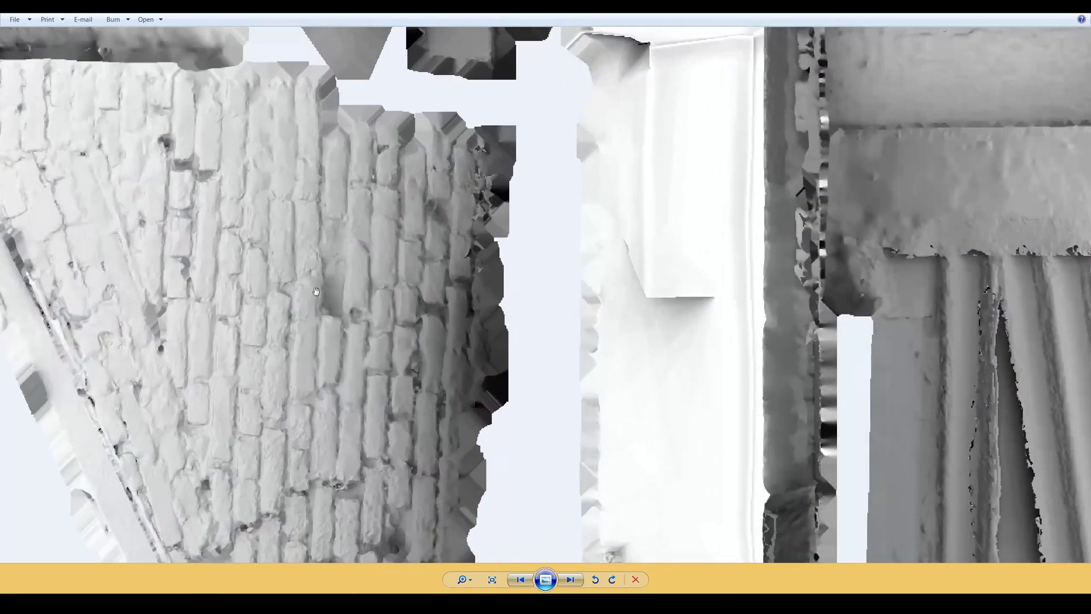
pyautogui.scroll(-2, 321, 260)
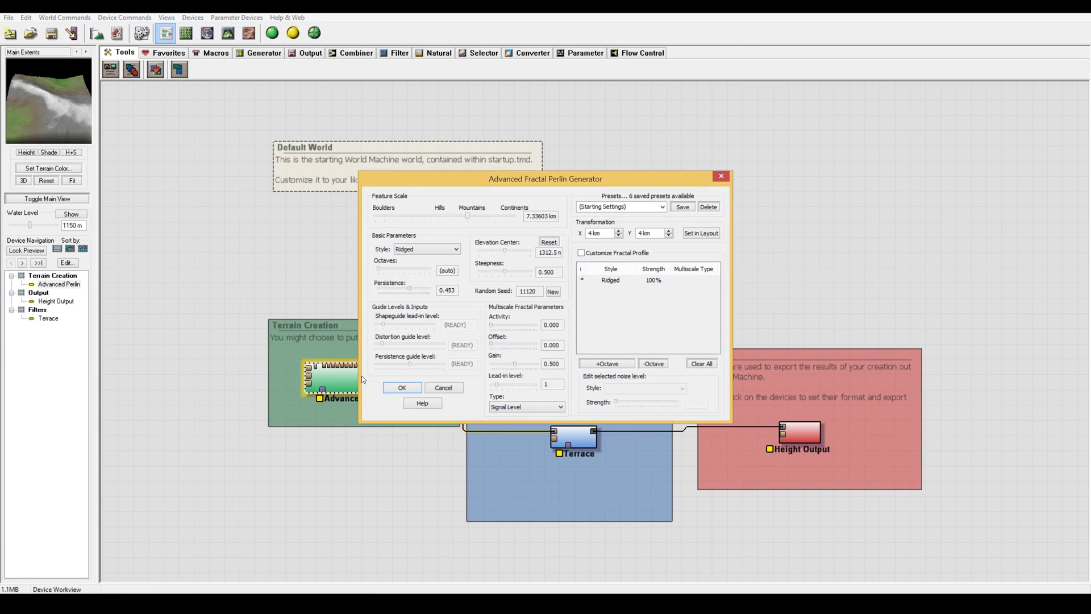
# - Add a Radial Gradient device with its radius widened to about 20.7 km
pyautogui.click(443, 388)
pyautogui.click(264, 52)
pyautogui.moveTo(215, 69); pyautogui.dragTo(217, 94)
pyautogui.click(377, 455)
pyautogui.doubleClick(377, 455)
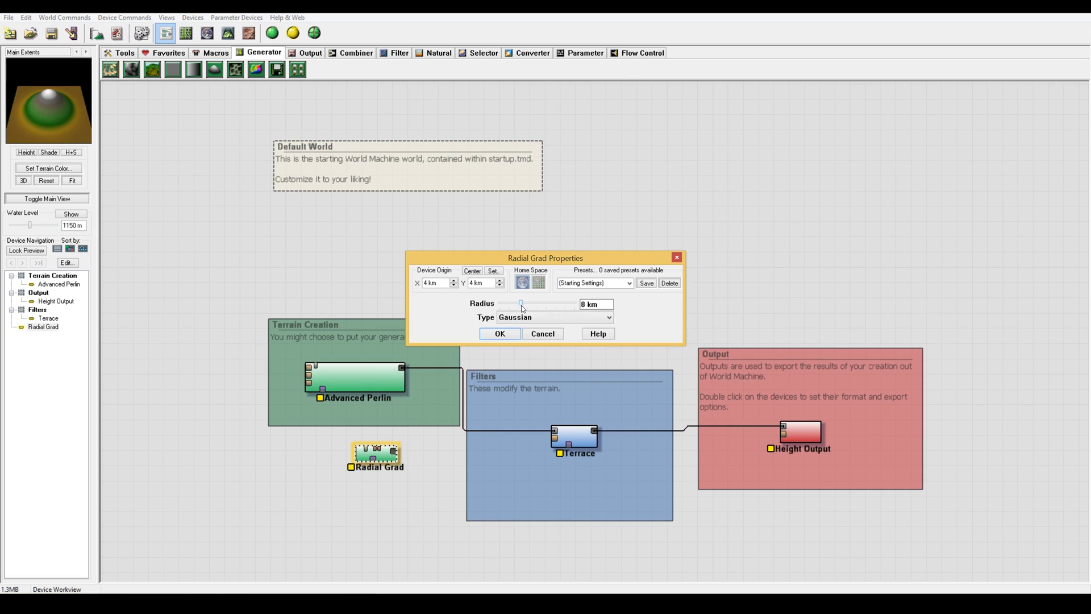
pyautogui.moveTo(521, 305); pyautogui.dragTo(526, 309)
pyautogui.click(499, 333)
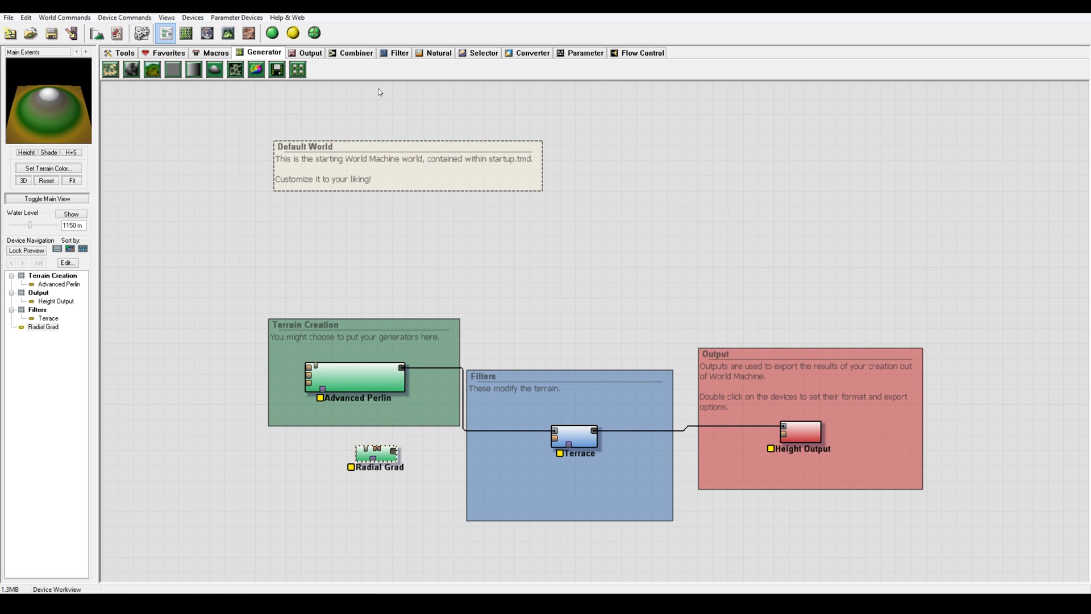
# - Combine Radial Gradient and Advanced Perlin with a Combiner set to Min
pyautogui.click(352, 52)
pyautogui.moveTo(152, 70); pyautogui.dragTo(426, 451)
pyautogui.moveTo(403, 368); pyautogui.dragTo(430, 450)
pyautogui.doubleClick(430, 450)
pyautogui.click(554, 303)
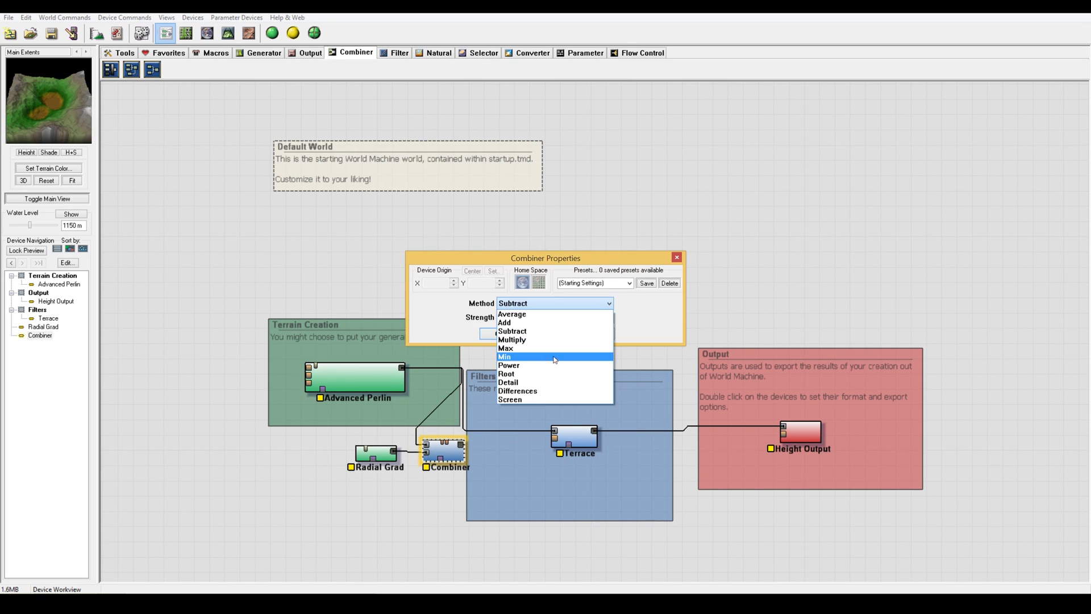
pyautogui.click(555, 362)
pyautogui.click(500, 335)
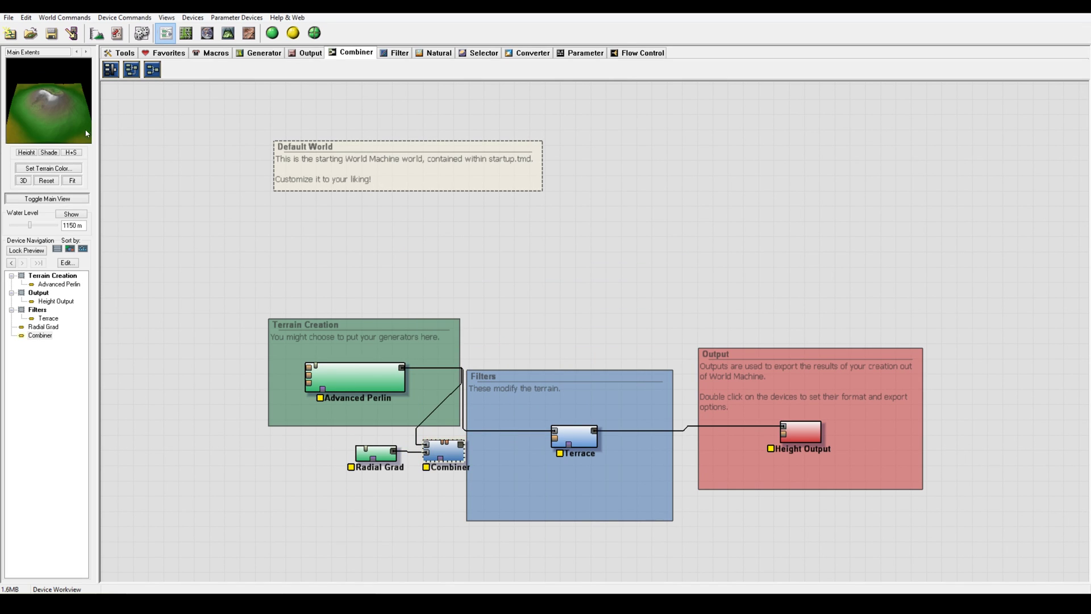
# - Switch the terrain preview colour table to greyscale
pyautogui.click(80, 169)
pyautogui.click(493, 286)
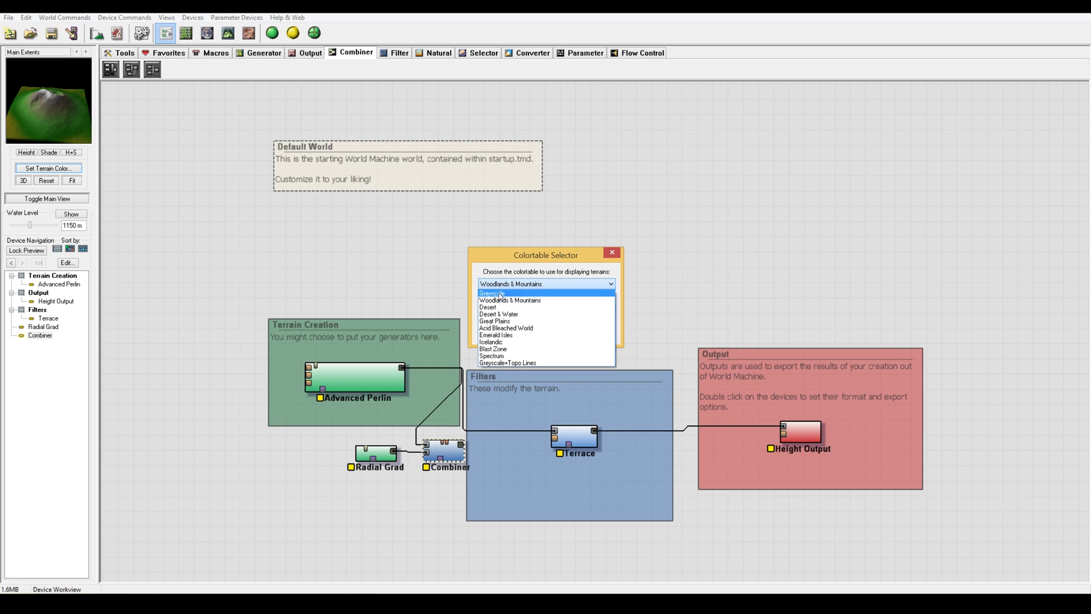
pyautogui.click(494, 293)
pyautogui.click(518, 334)
# - Insert a Channeled Erosion device before Terrace with post-channeling erosion at 45%
pyautogui.click(436, 52)
pyautogui.moveTo(111, 70); pyautogui.dragTo(521, 433)
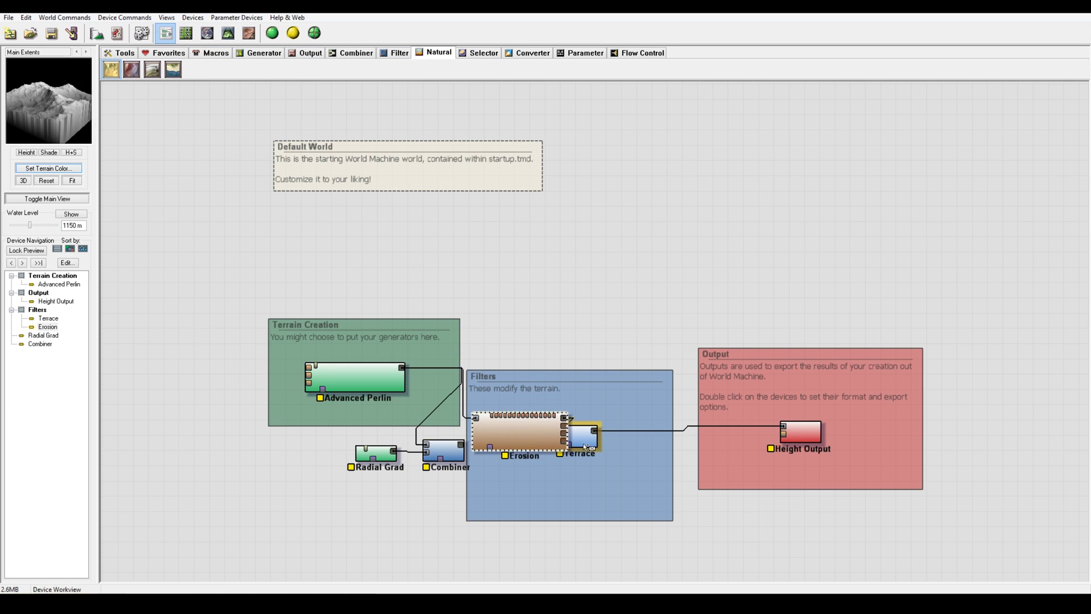
pyautogui.moveTo(586, 447); pyautogui.dragTo(649, 446)
pyautogui.moveTo(520, 432); pyautogui.dragTo(536, 427)
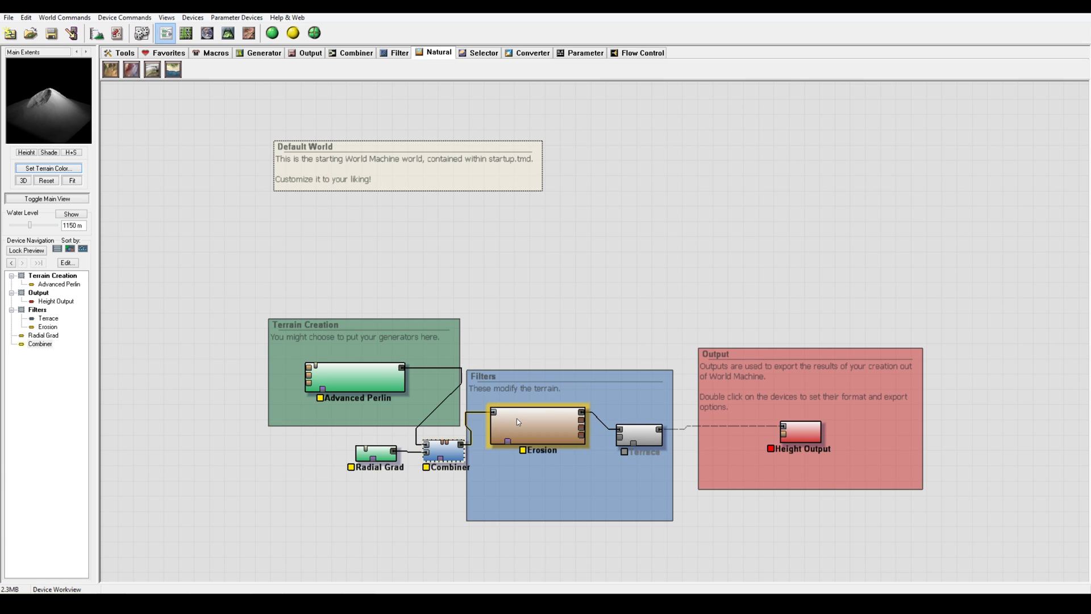
pyautogui.doubleClick(537, 427)
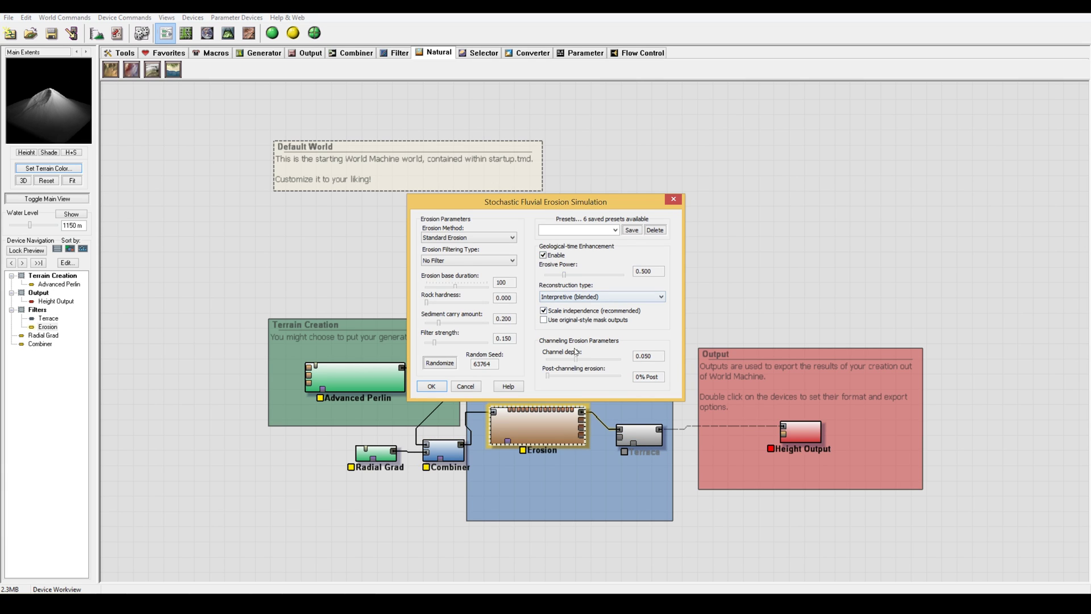
pyautogui.click(469, 239)
pyautogui.click(458, 254)
pyautogui.moveTo(569, 376); pyautogui.dragTo(587, 376)
pyautogui.click(433, 386)
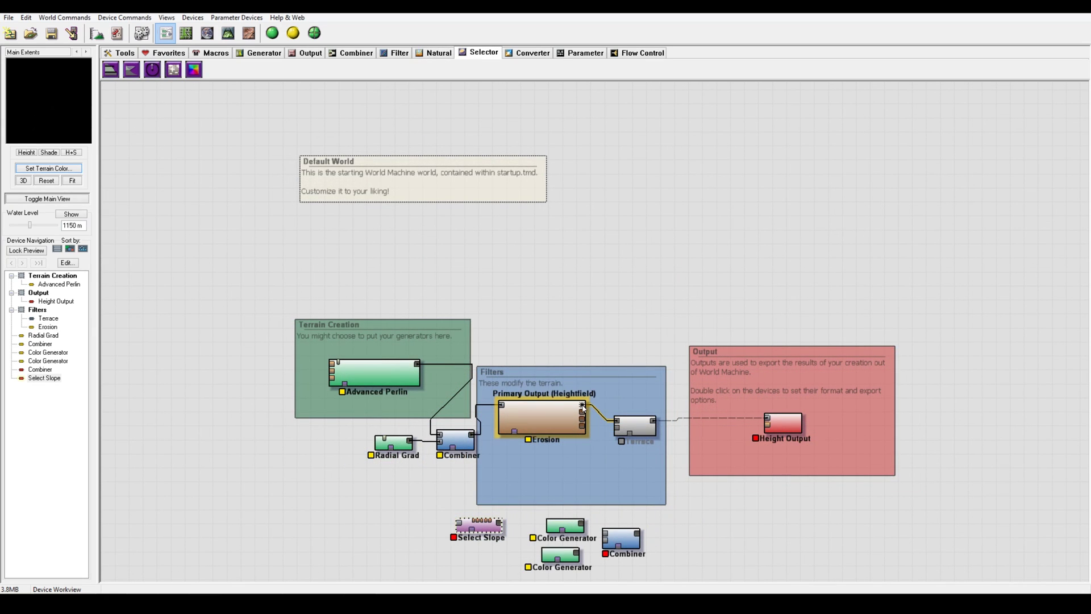
# - Wire Erosion into Select Slope, then a Color Generator, merging both Color Generators in a Combiner
pyautogui.moveTo(583, 405); pyautogui.dragTo(459, 522)
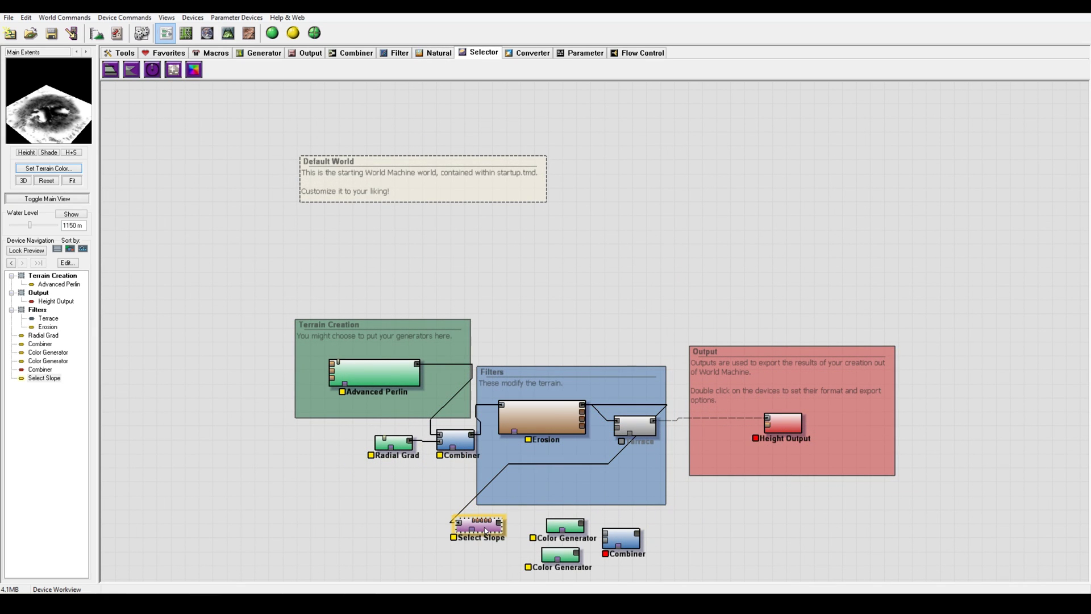
pyautogui.doubleClick(485, 529)
pyautogui.press('Return')
pyautogui.moveTo(500, 527); pyautogui.dragTo(605, 540)
pyautogui.click(622, 542)
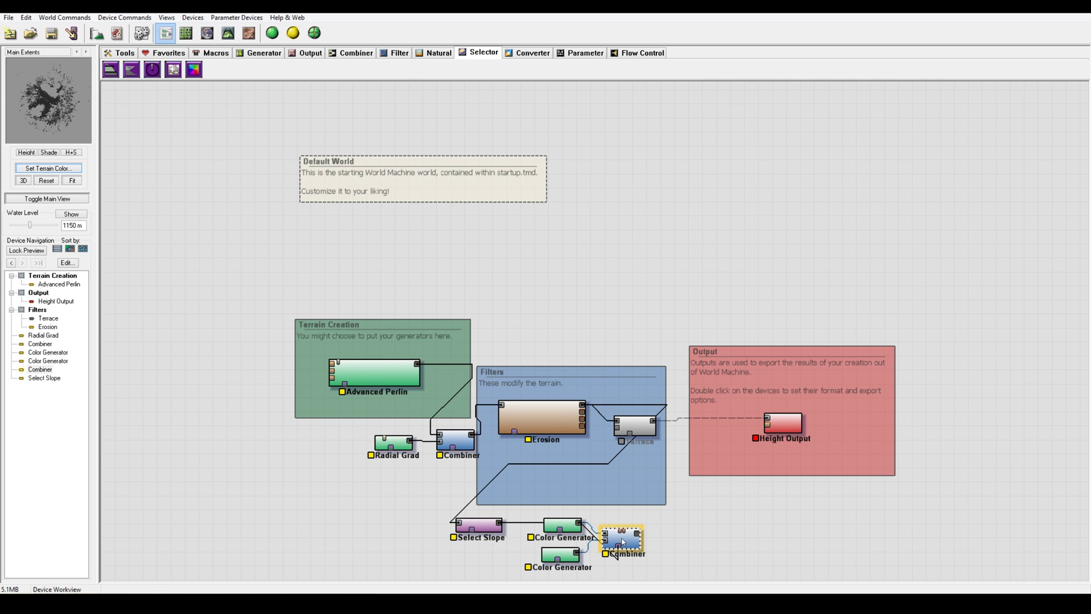
# - Add an Overlay View device below the Output group
pyautogui.click(310, 52)
pyautogui.click(193, 70)
pyautogui.click(787, 495)
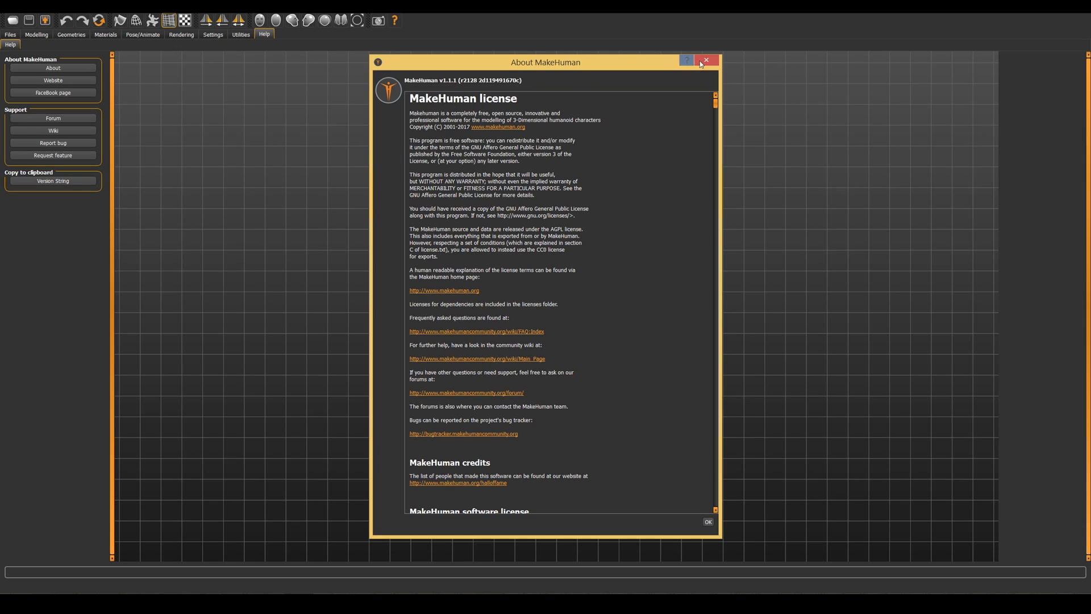
# - Adjust the Macro sliders for gender, age, muscle, weight, height and ethnicity mix
pyautogui.click(704, 61)
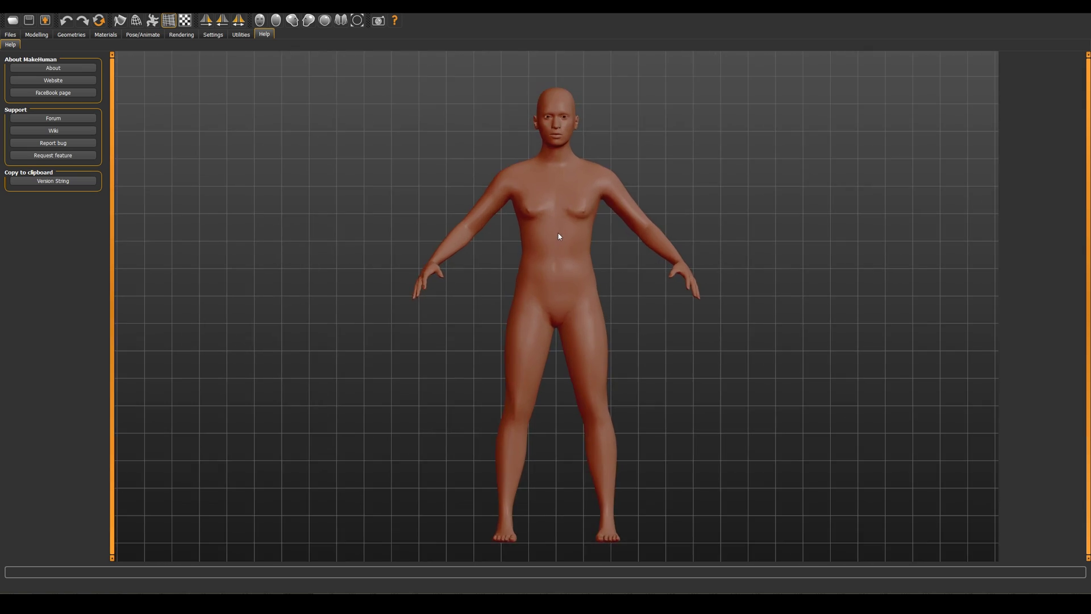
pyautogui.click(36, 34)
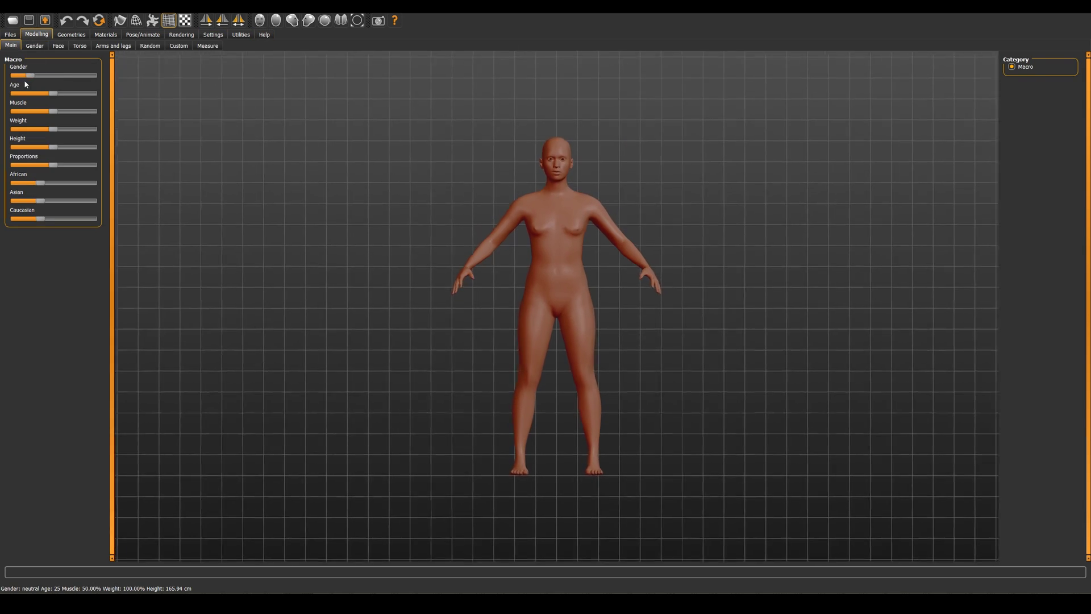
pyautogui.moveTo(69, 85)
pyautogui.mouseDown()
pyautogui.moveTo(35, 80)
pyautogui.moveTo(44, 110)
pyautogui.moveTo(71, 97)
pyautogui.mouseUp()
pyautogui.moveTo(53, 111); pyautogui.dragTo(84, 113)
pyautogui.moveTo(53, 129); pyautogui.dragTo(86, 130)
pyautogui.moveTo(53, 147); pyautogui.dragTo(81, 166)
pyautogui.moveTo(40, 183); pyautogui.dragTo(52, 184)
pyautogui.moveTo(36, 200); pyautogui.dragTo(56, 201)
# - Randomize the figure's body repeatedly until a final look is chosen
pyautogui.click(150, 46)
pyautogui.click(56, 126)
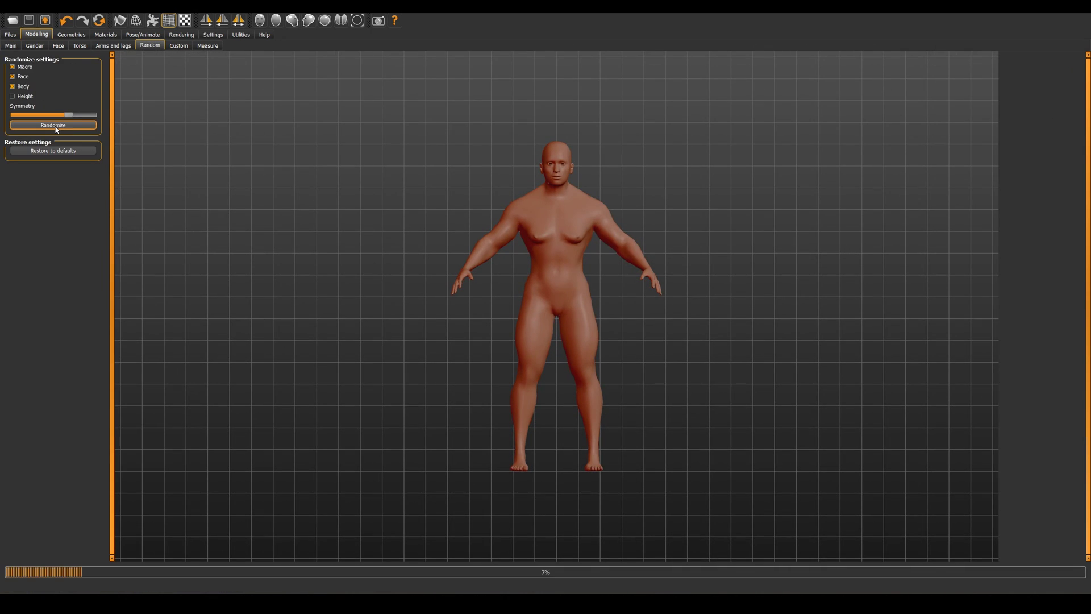
pyautogui.click(56, 127)
pyautogui.click(55, 129)
pyautogui.click(55, 129)
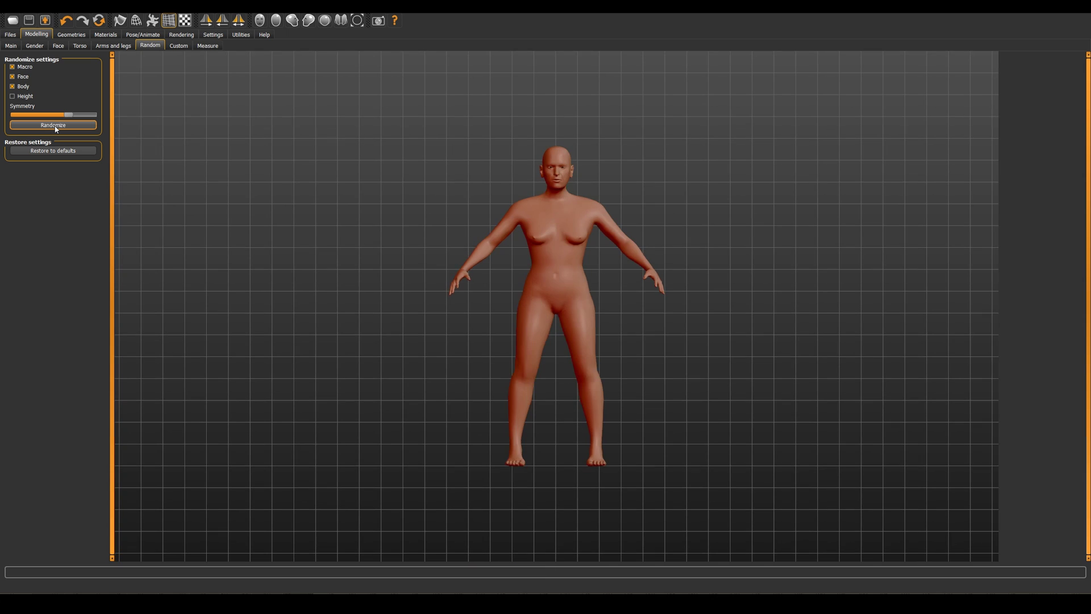
pyautogui.click(55, 129)
pyautogui.click(55, 127)
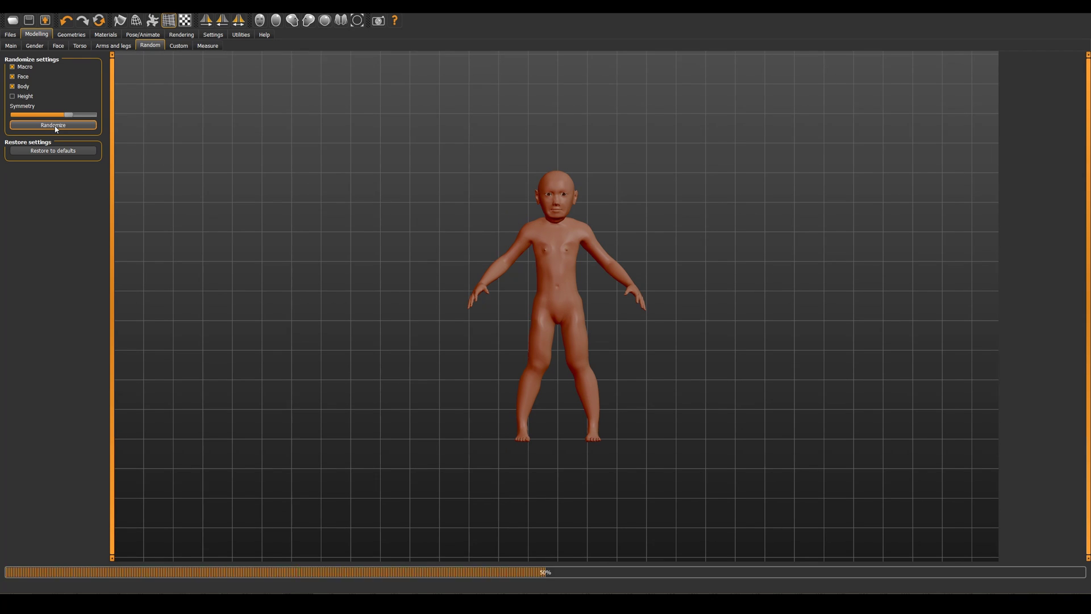
pyautogui.click(55, 126)
pyautogui.click(54, 126)
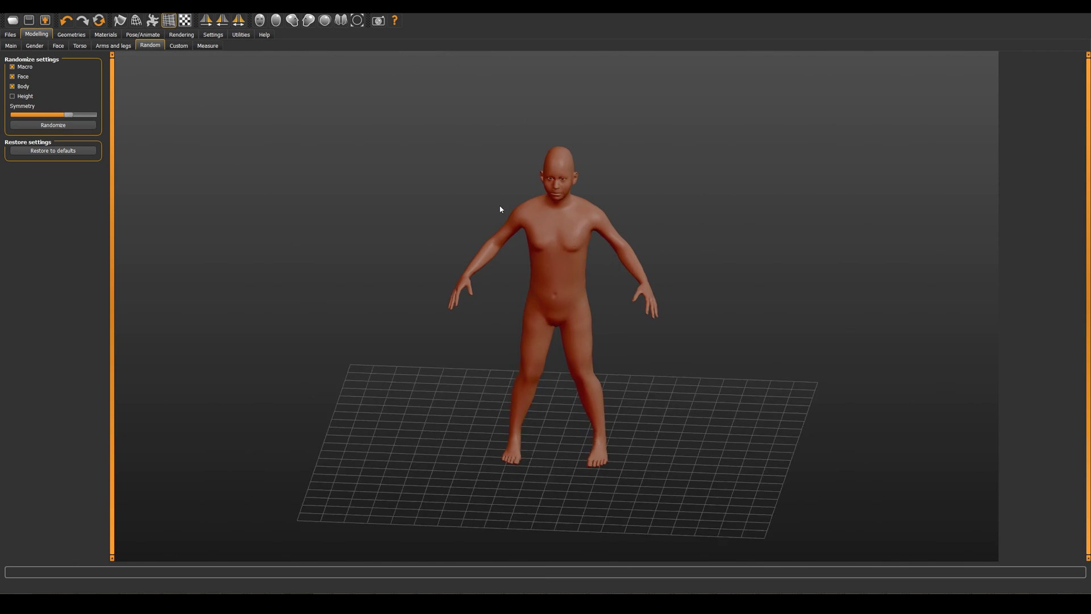
# - Dress the figure in a Fedora, Male casualsuit01 and white sneakers
pyautogui.click(199, 45)
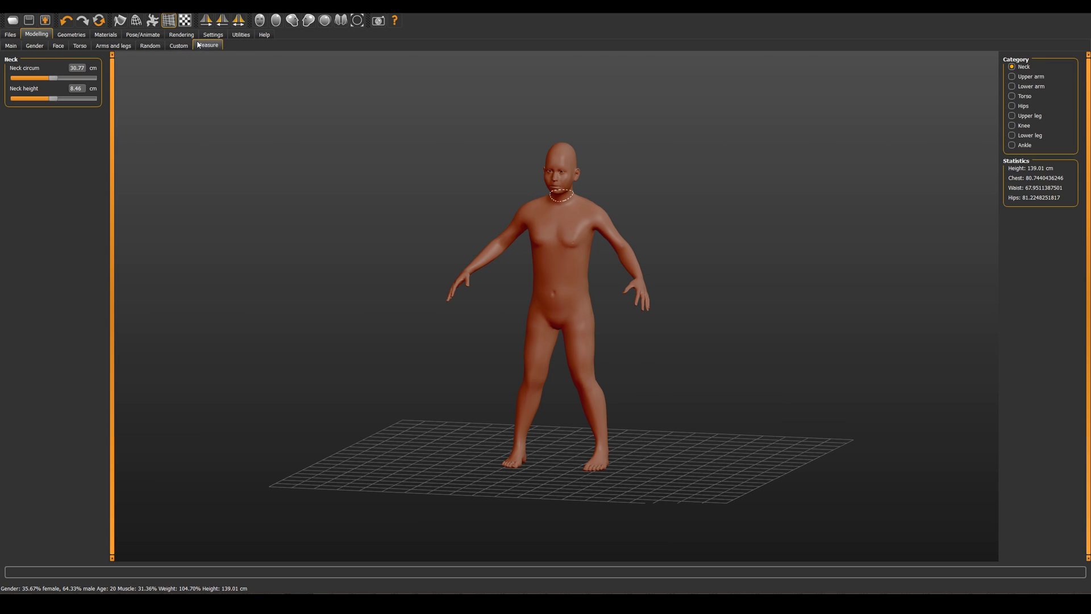
pyautogui.click(71, 34)
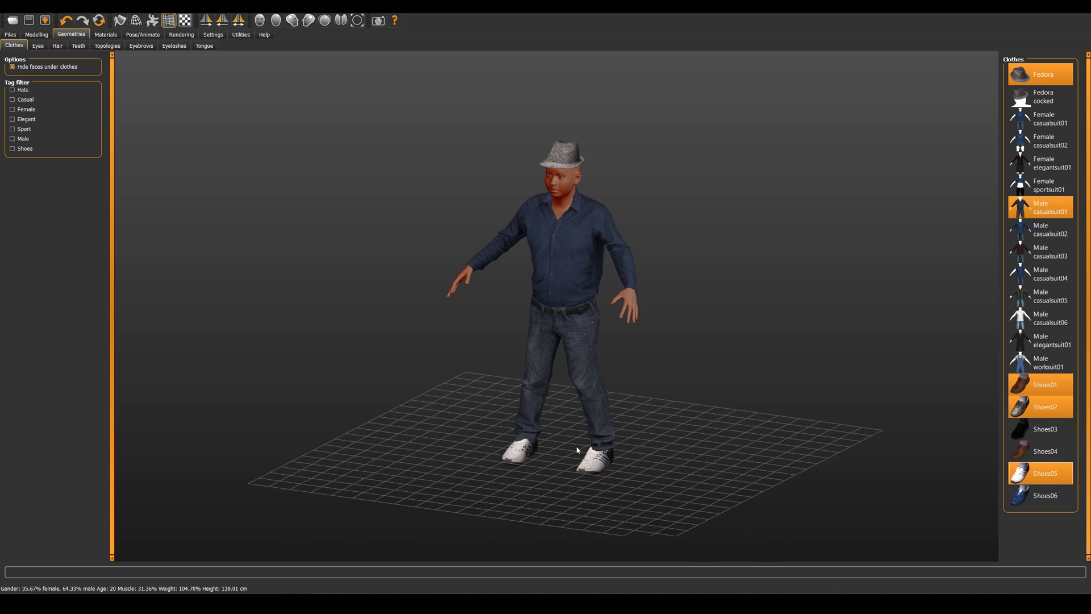
pyautogui.moveTo(556, 443); pyautogui.dragTo(579, 448)
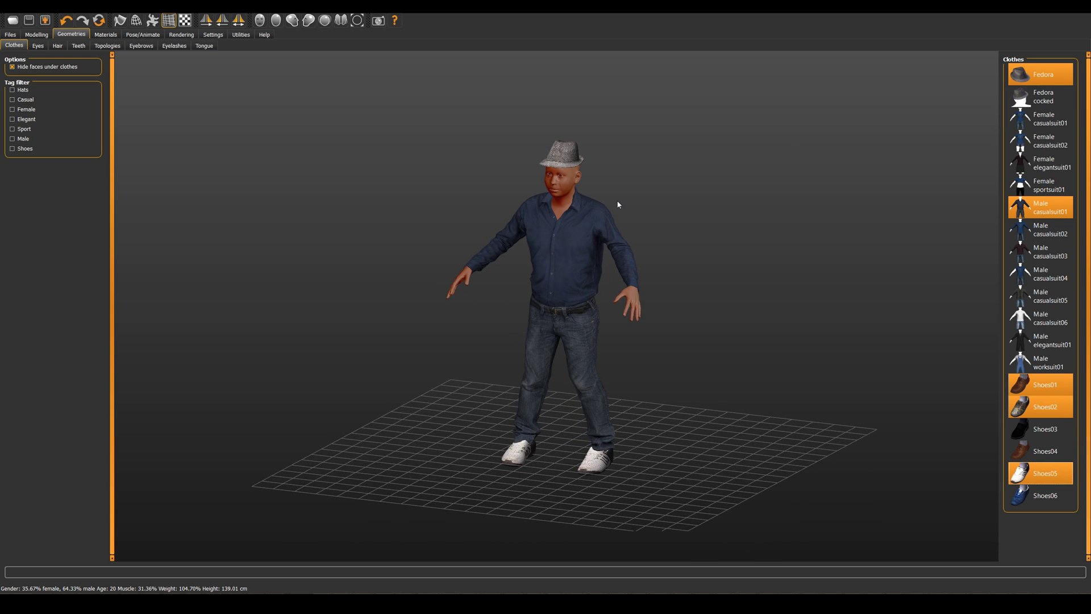
# - Export the dressed figure as a Wavefront OBJ
pyautogui.click(10, 35)
pyautogui.click(53, 45)
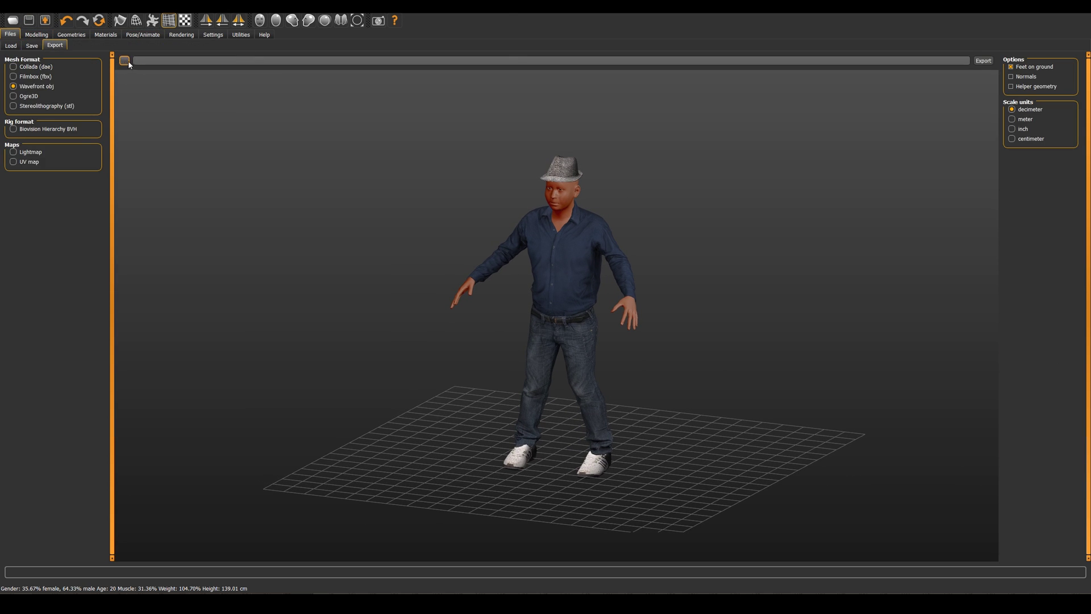
pyautogui.click(126, 62)
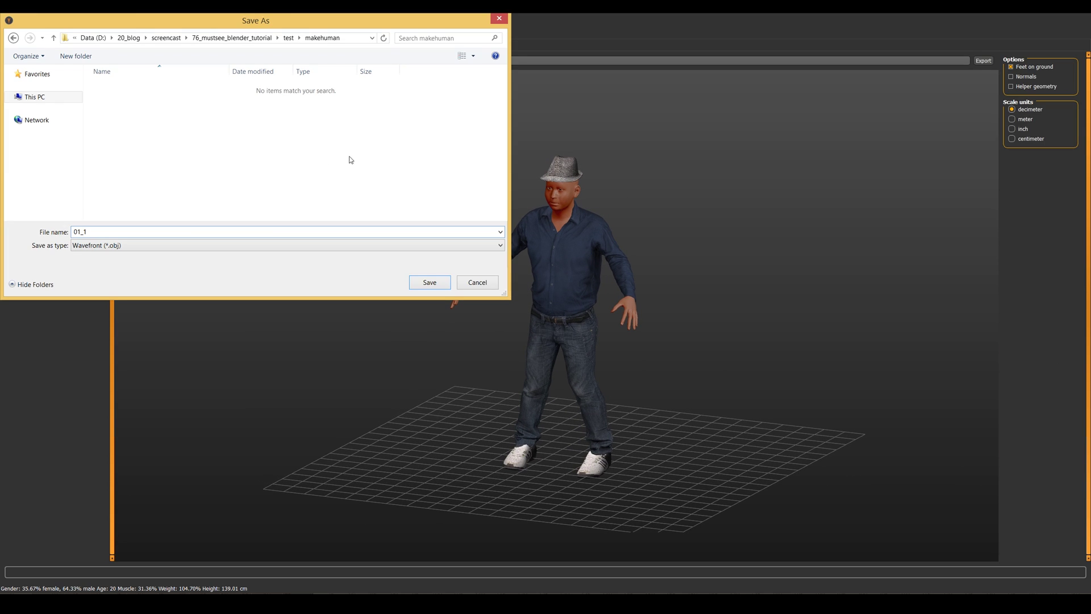
pyautogui.press('Return')
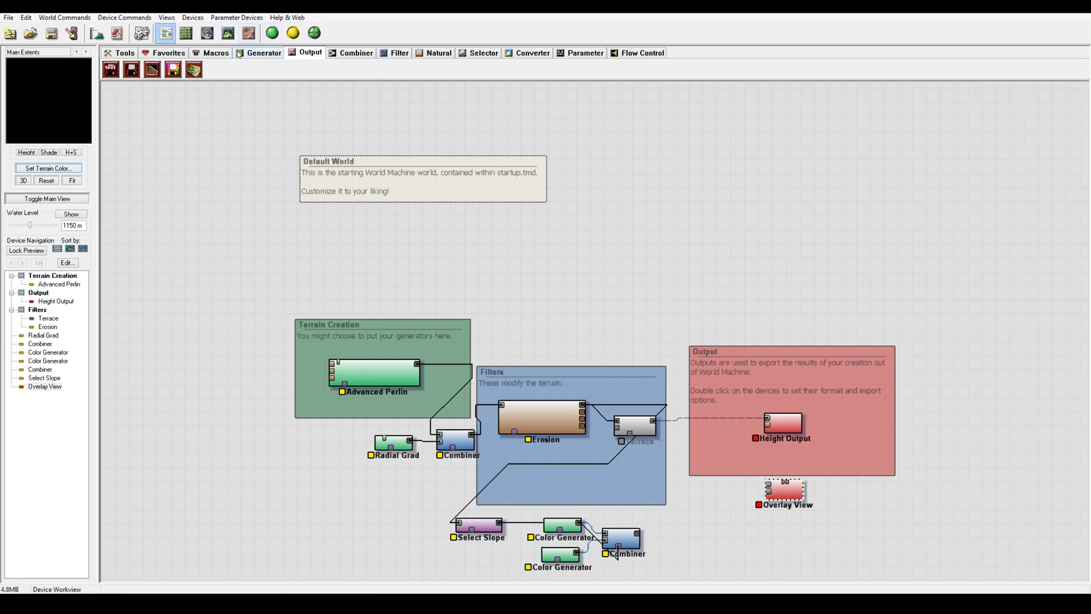
# - Add a Bitmap Output and wire the Combiner to it and to the Overlay View
pyautogui.click(783, 531)
pyautogui.moveTo(625, 536); pyautogui.dragTo(622, 539)
pyautogui.moveTo(635, 536); pyautogui.dragTo(768, 491)
pyautogui.moveTo(785, 489); pyautogui.dragTo(773, 492)
# - Set the Combiner's method to Add with strength 0.95313
pyautogui.doubleClick(620, 542)
pyautogui.click(551, 303)
pyautogui.click(523, 320)
pyautogui.moveTo(537, 317); pyautogui.dragTo(571, 317)
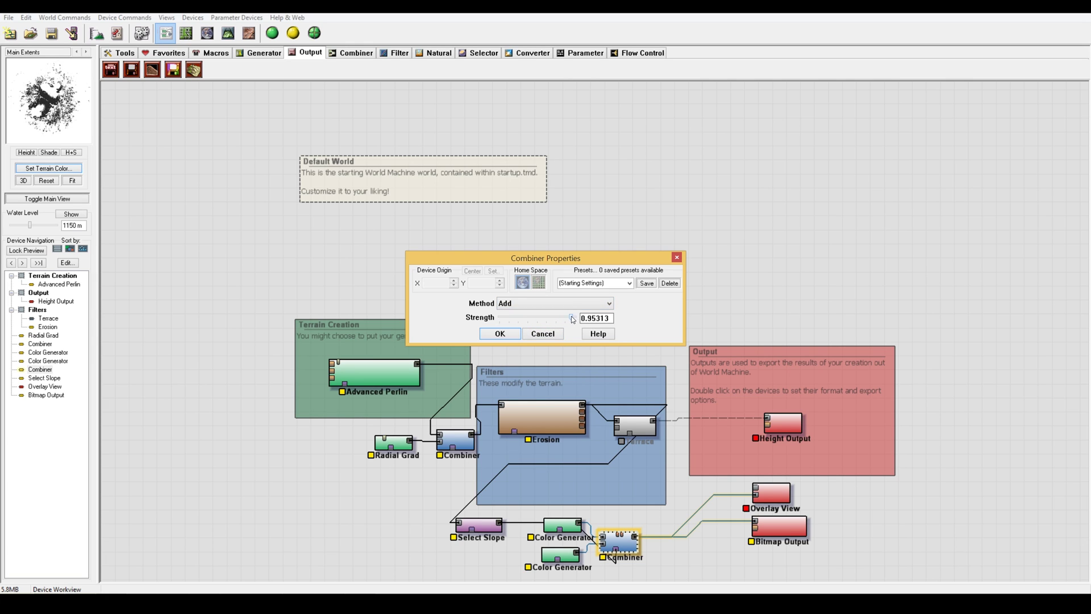
pyautogui.press('Return')
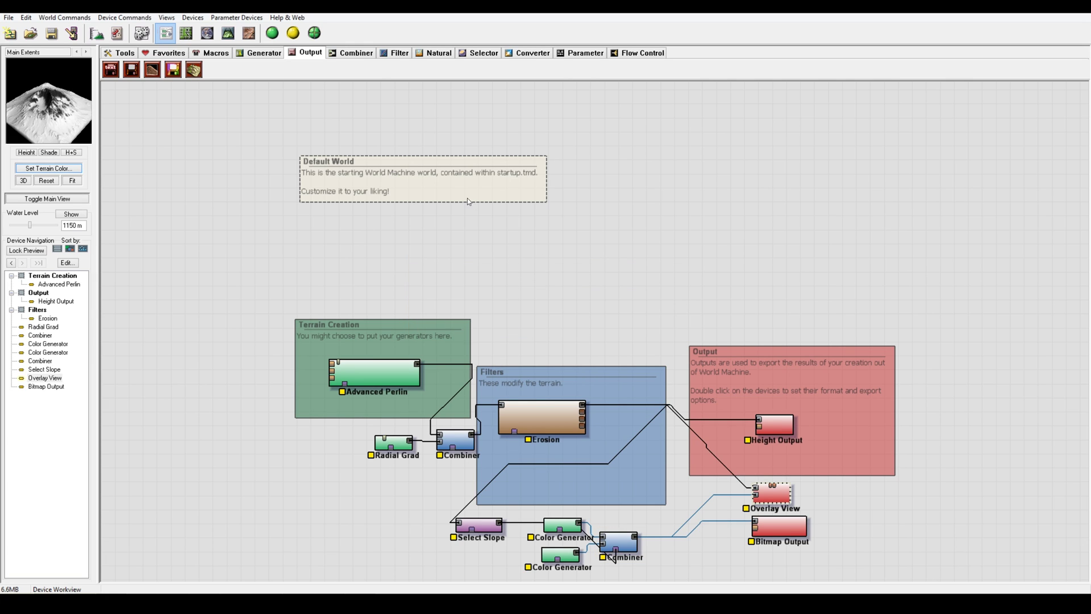
# - Build the terrain and inspect the result in the 3D view
pyautogui.click(273, 37)
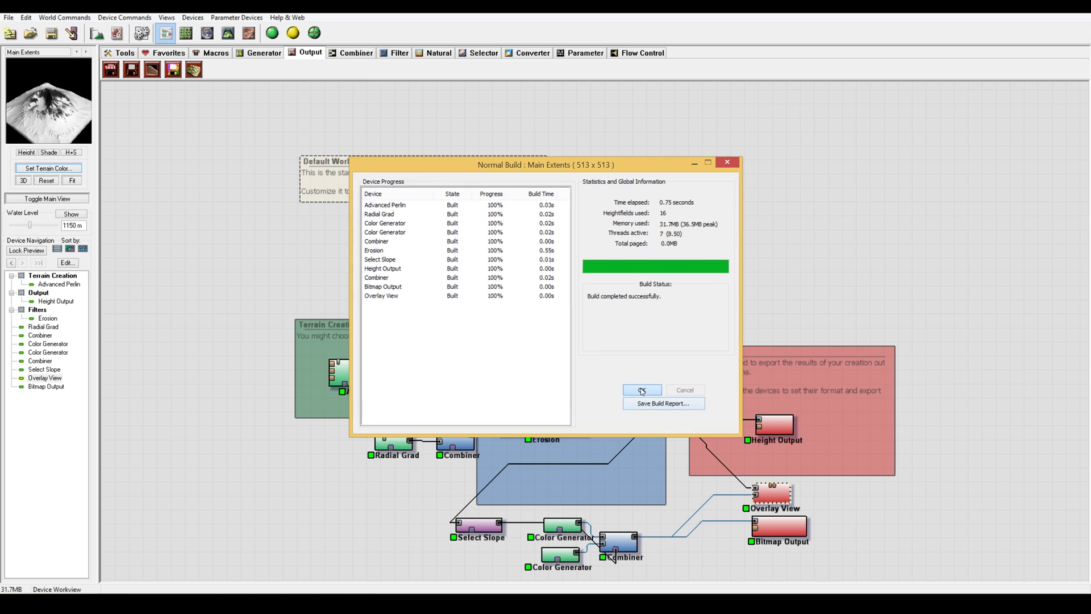
pyautogui.click(642, 390)
pyautogui.click(227, 33)
pyautogui.moveTo(589, 316)
pyautogui.mouseDown()
pyautogui.moveTo(628, 352)
pyautogui.moveTo(418, 299)
pyautogui.moveTo(593, 317)
pyautogui.mouseUp()
pyautogui.click(165, 33)
# - Confirm the project settings and add a Mesh Output device in the Output group
pyautogui.click(64, 17)
pyautogui.click(76, 90)
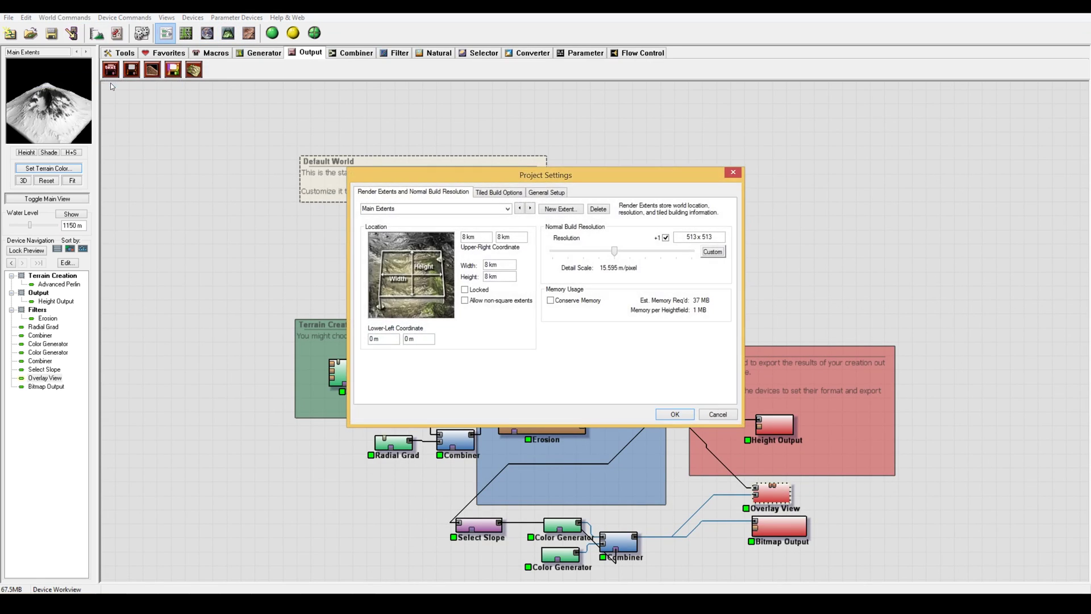
pyautogui.click(665, 414)
pyautogui.click(793, 460)
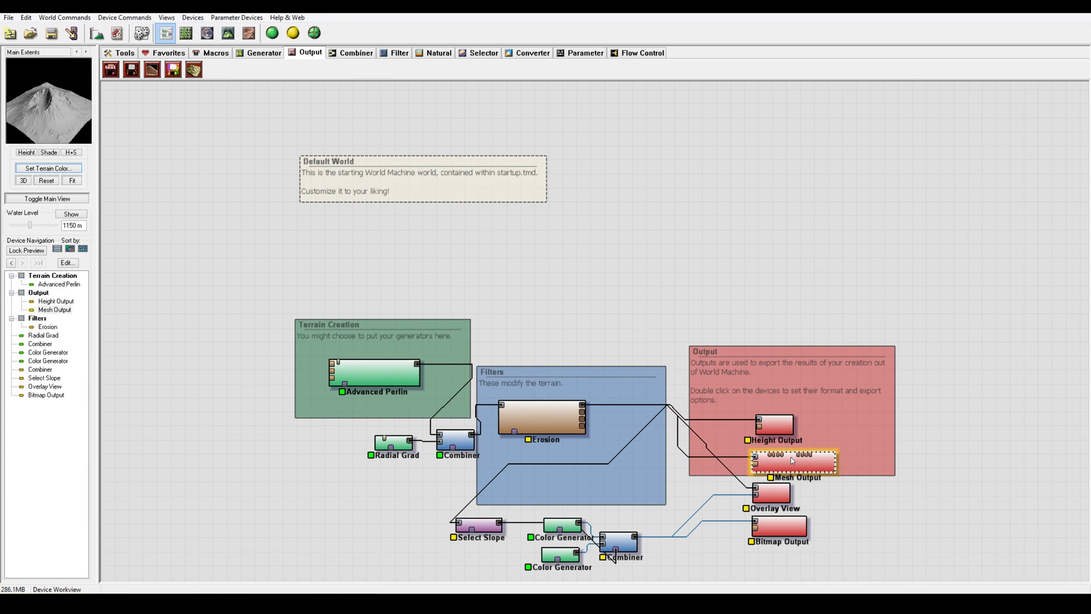
pyautogui.doubleClick(792, 460)
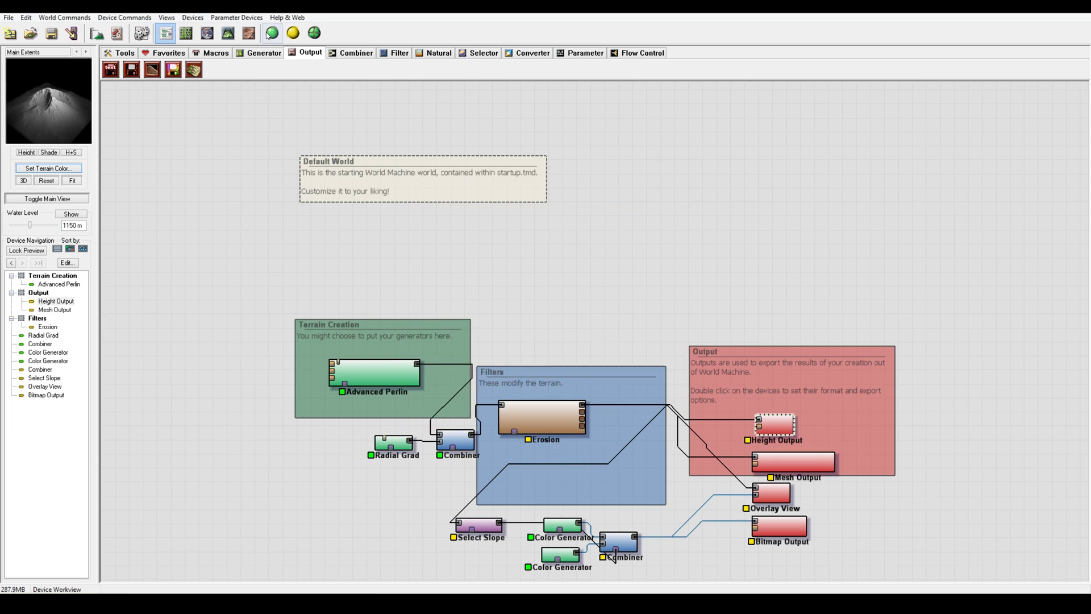
# - Rebuild the terrain and write the Height Output heightmap to disk as a PNG
pyautogui.click(268, 34)
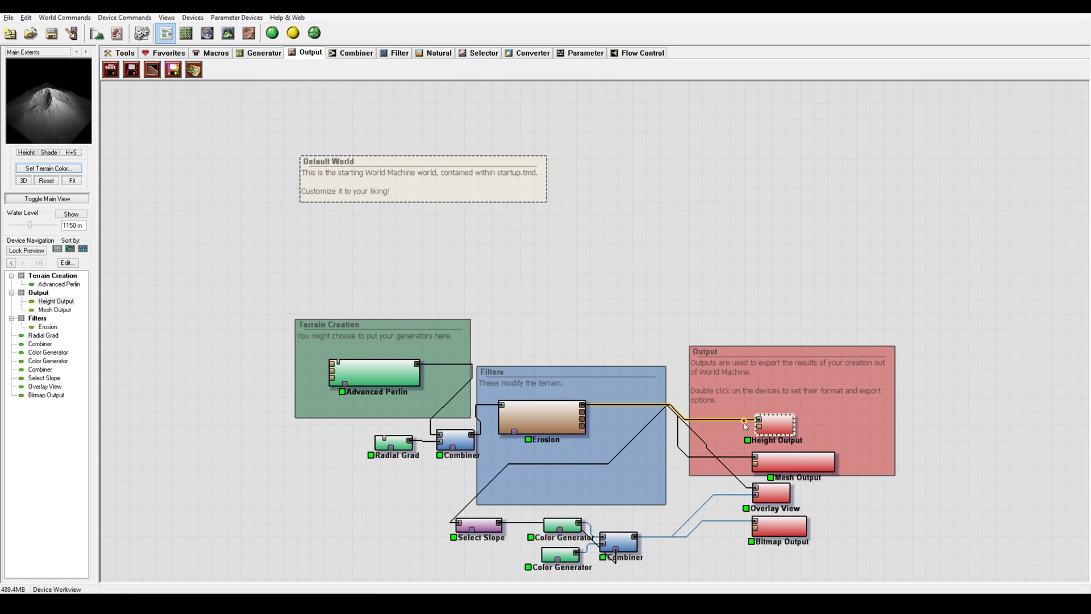
pyautogui.doubleClick(774, 424)
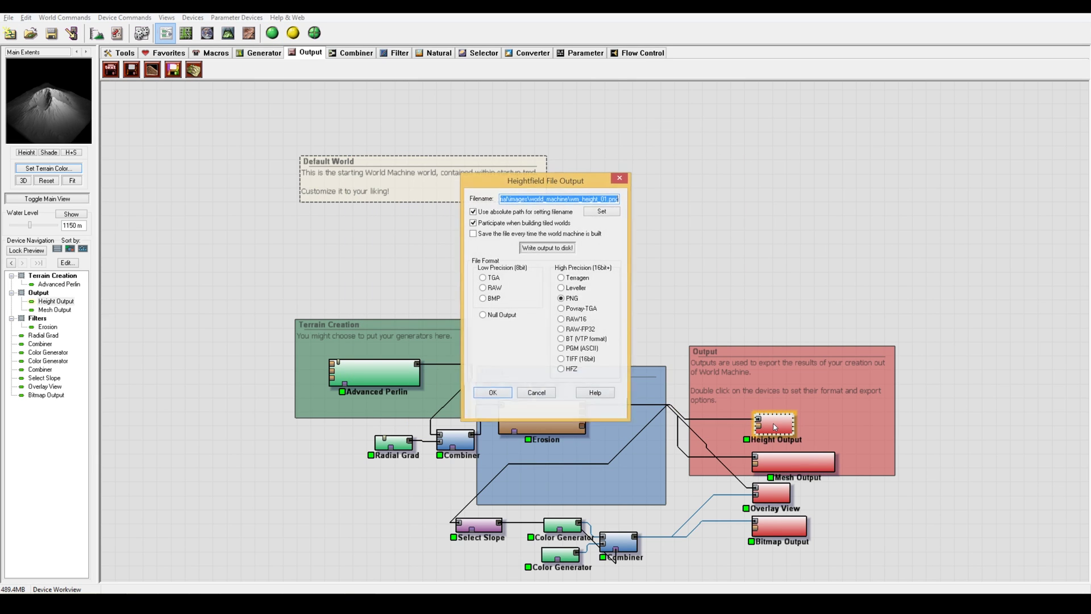
pyautogui.click(555, 251)
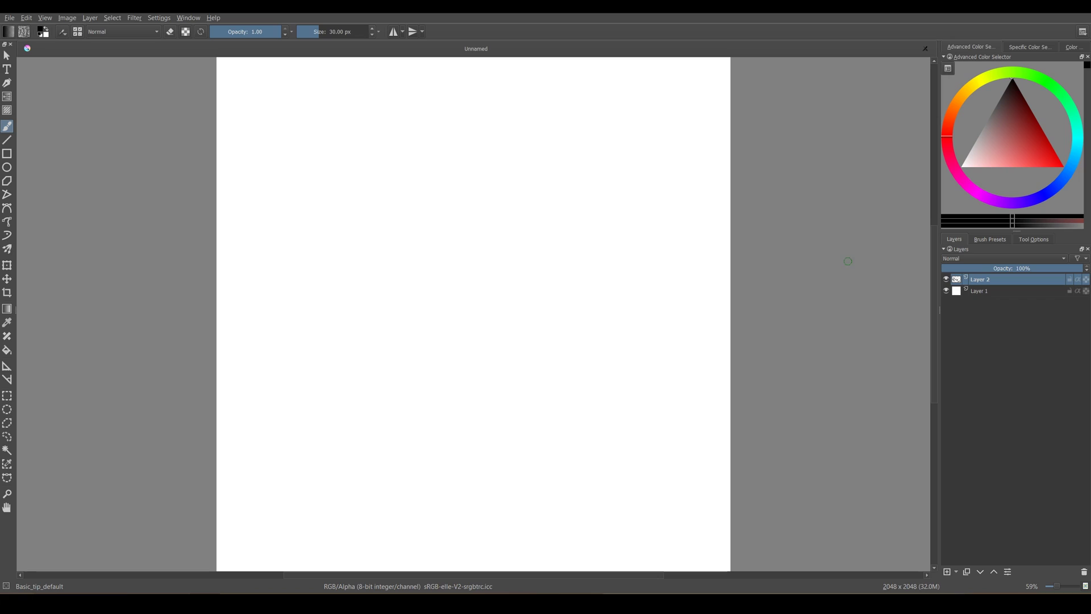
# - Paint black blobs and crop the canvas tightly around them
pyautogui.click(1030, 240)
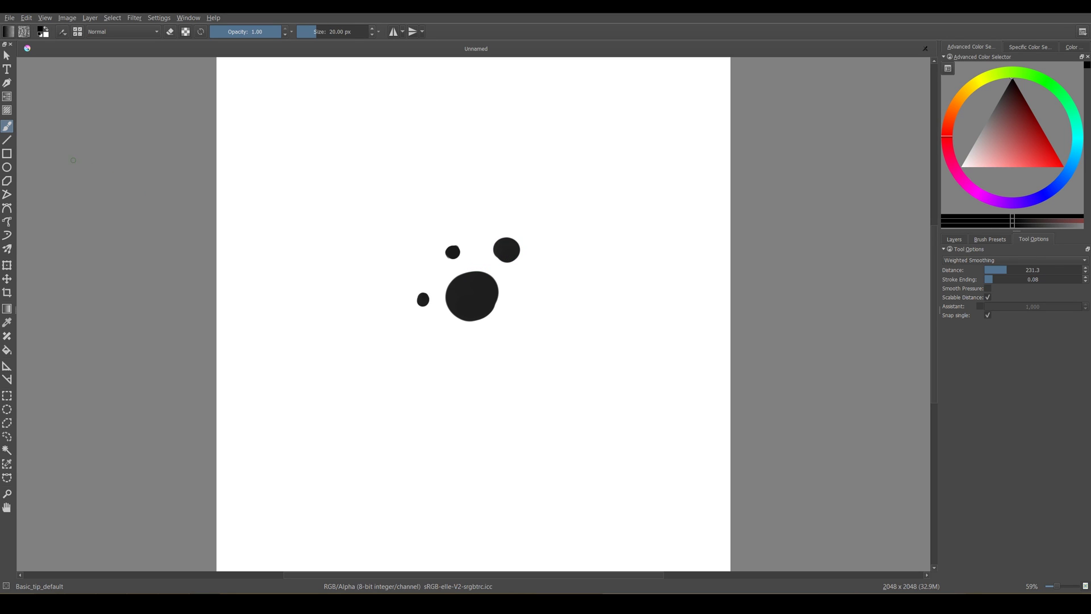
pyautogui.press('c')
pyautogui.moveTo(366, 203); pyautogui.dragTo(559, 389)
pyautogui.press('Return')
# - Export the cropped image as a PNG named logo_01
pyautogui.click(9, 18)
pyautogui.click(29, 104)
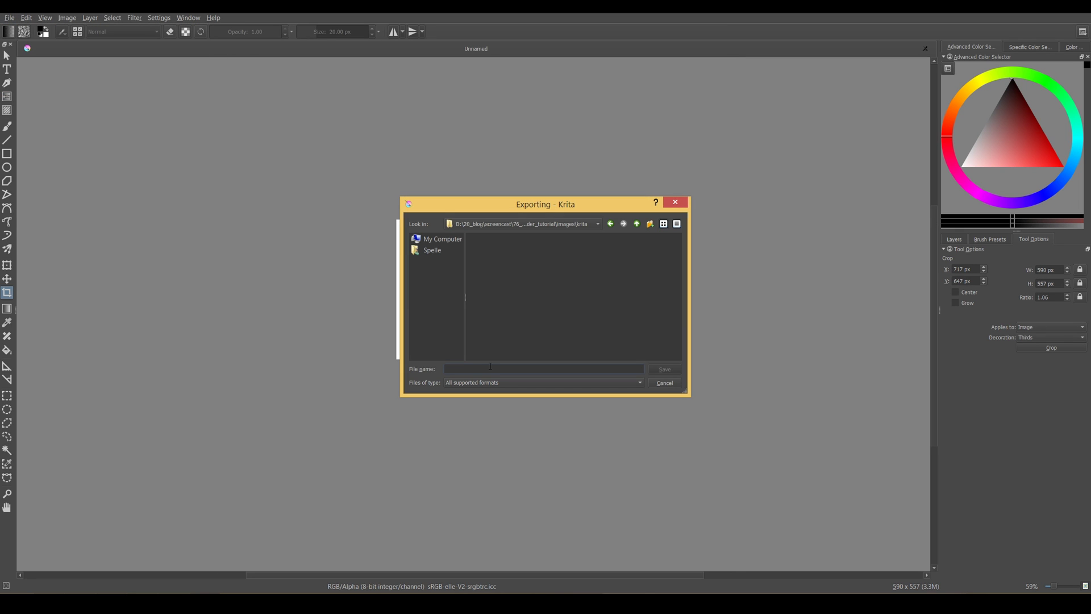
pyautogui.click(496, 384)
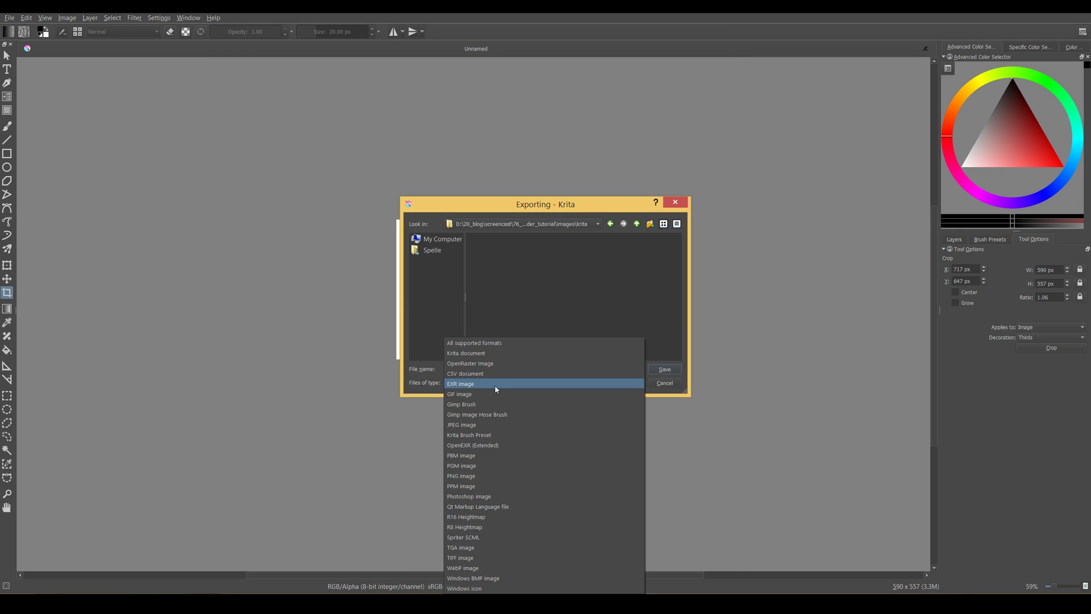
pyautogui.click(487, 479)
pyautogui.click(672, 373)
pyautogui.click(591, 341)
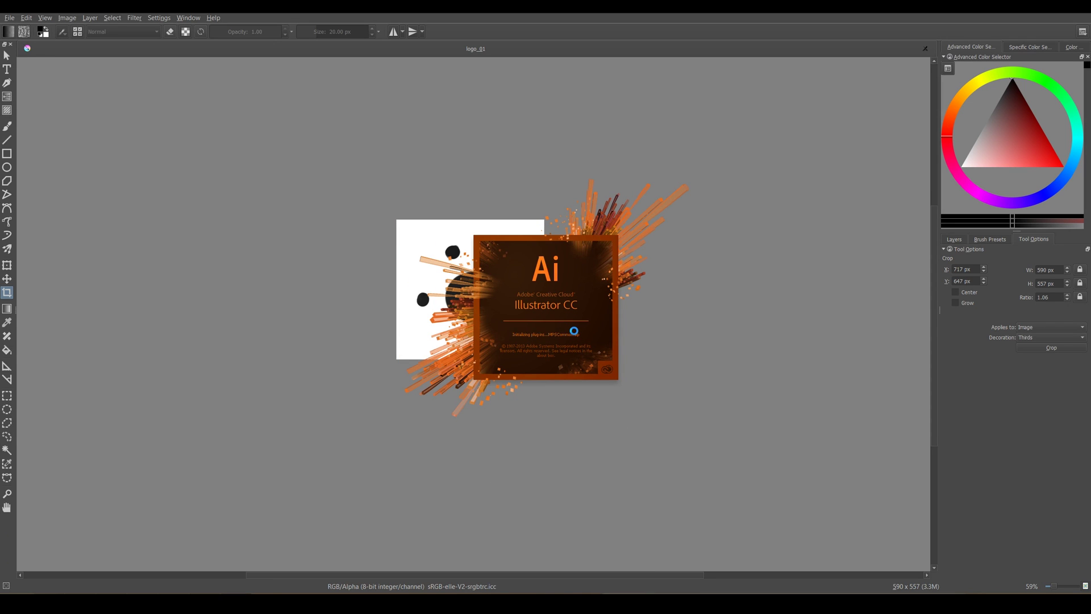
# - Place the blob image and Image Trace it with the Sketched Art preset
pyautogui.moveTo(519, 302); pyautogui.dragTo(599, 354)
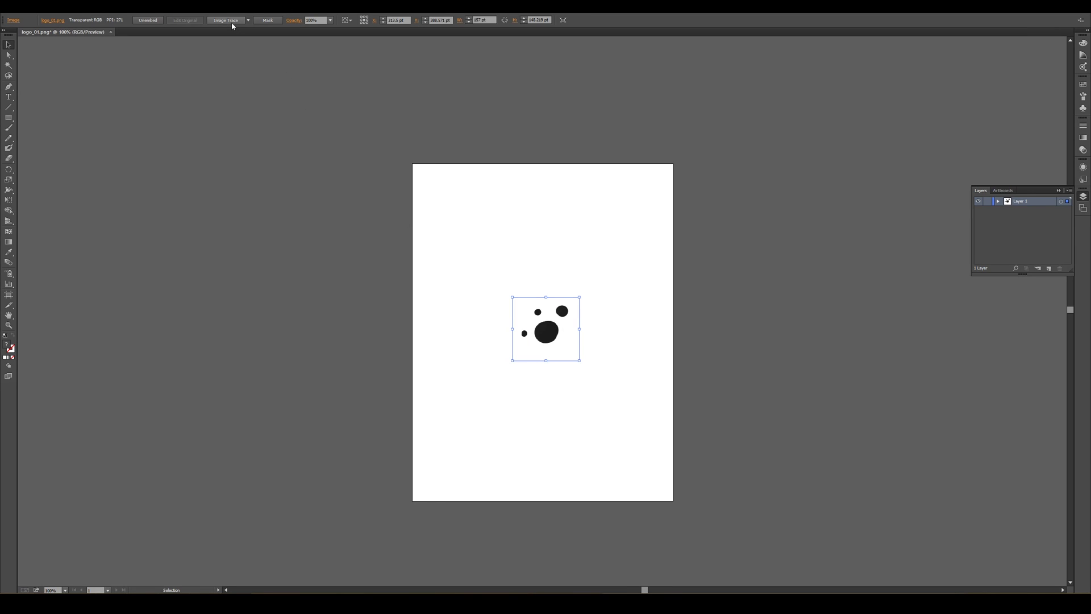
pyautogui.click(231, 22)
pyautogui.click(97, 21)
pyautogui.click(211, 128)
pyautogui.click(212, 158)
pyautogui.click(212, 129)
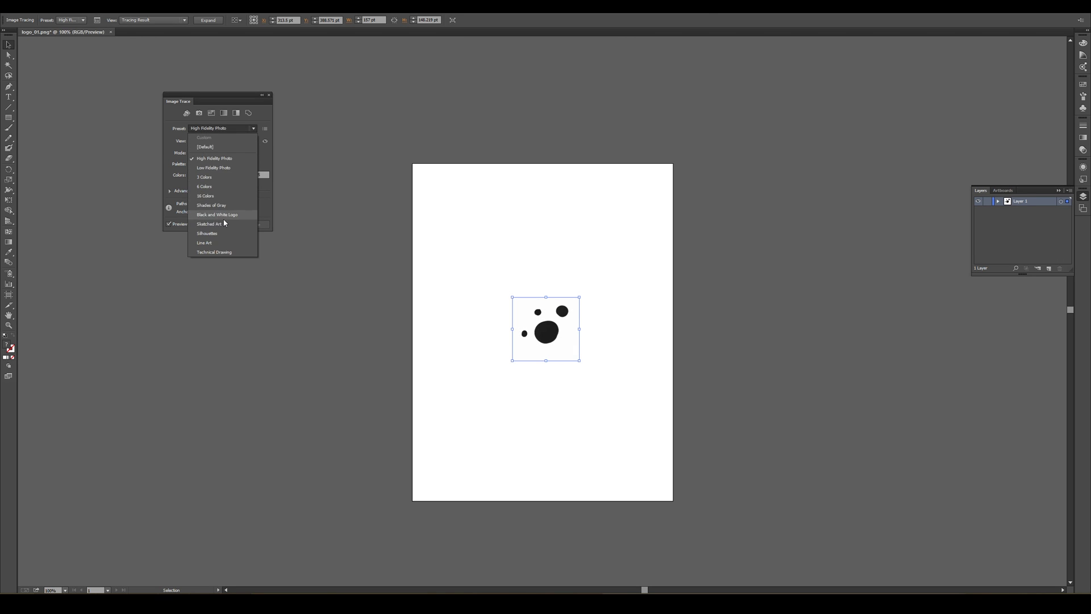
pyautogui.click(224, 225)
pyautogui.scroll(1, 554, 331)
pyautogui.keyDown('alt'); pyautogui.scroll(6, 561, 344); pyautogui.keyUp('alt')
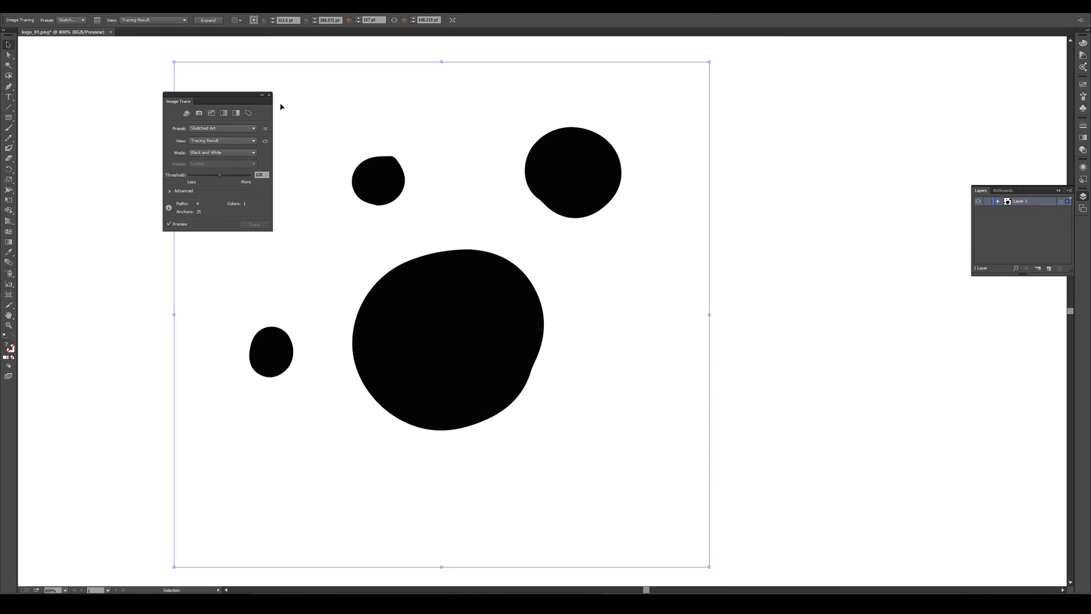
pyautogui.click(270, 96)
# - Expand the tracing into editable paths and select all the blob shapes
pyautogui.click(202, 21)
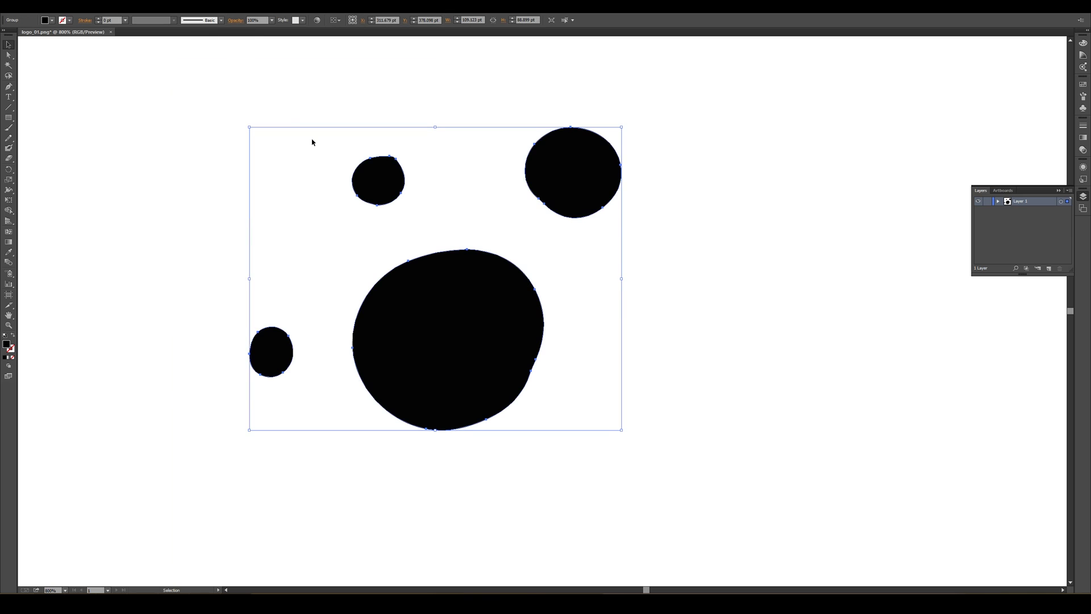
pyautogui.press('a')
pyautogui.click(402, 194)
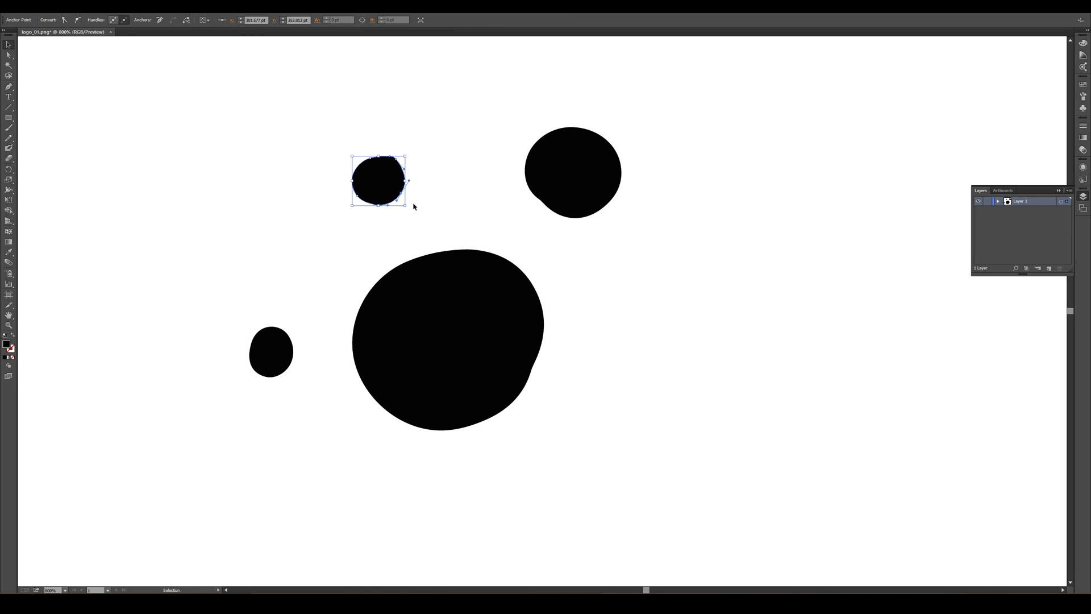
pyautogui.hotkey('ctrl', 'a')
# - Save the shapes as logo_01.svg in SVG format
pyautogui.hotkey('ctrl', 'shift', 's')
pyautogui.click(119, 233)
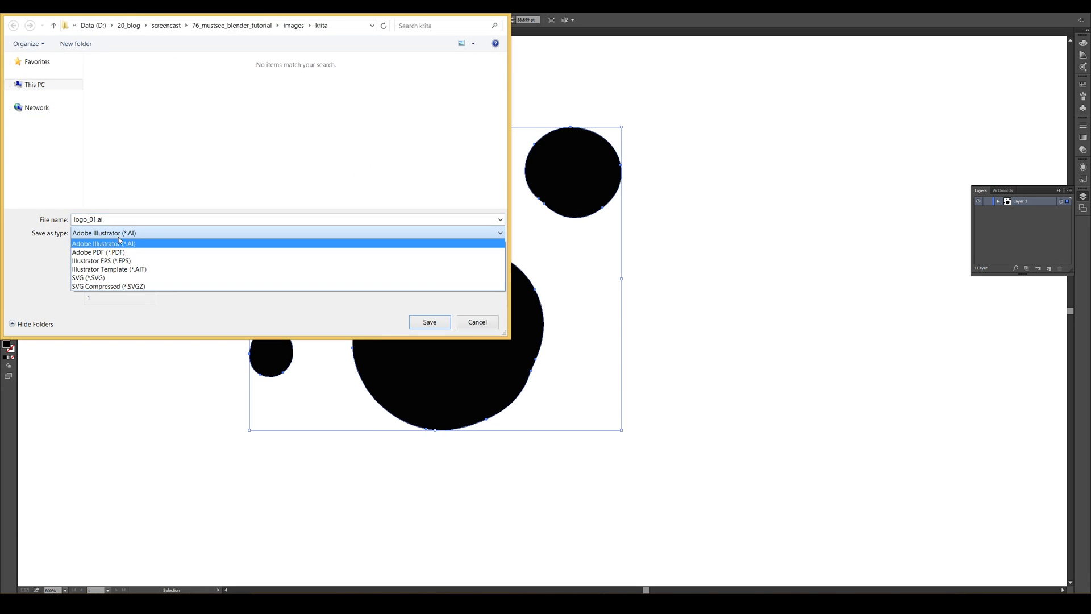
pyautogui.click(123, 277)
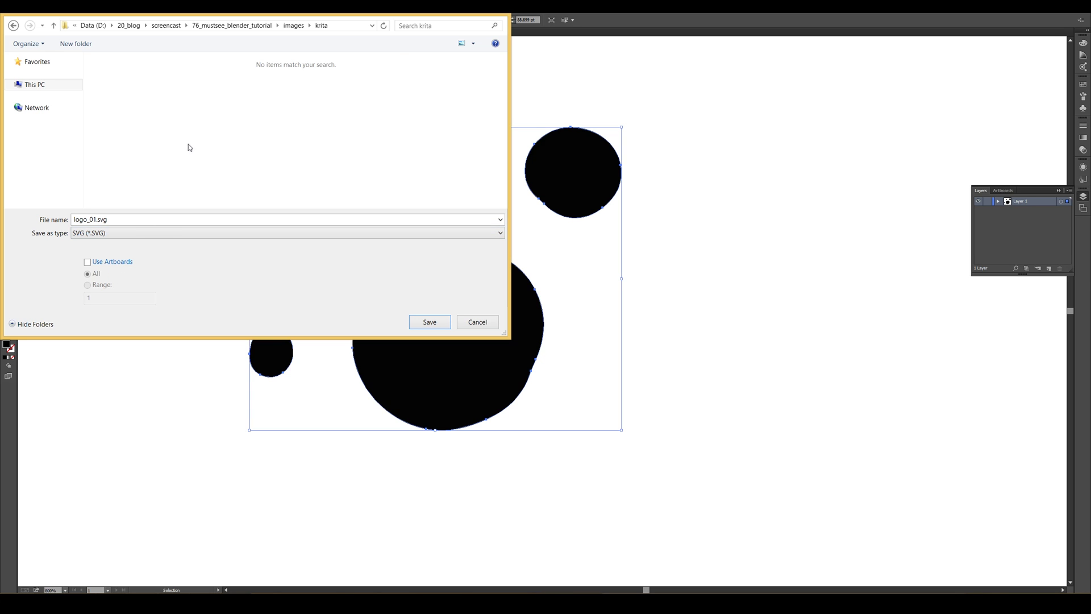
pyautogui.click(436, 325)
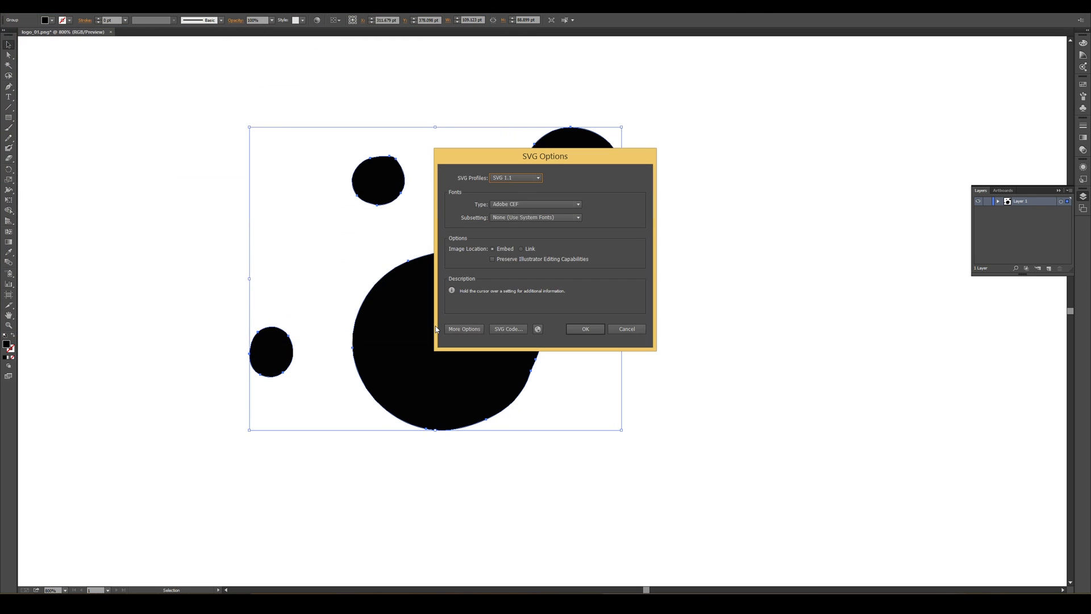
pyautogui.click(585, 330)
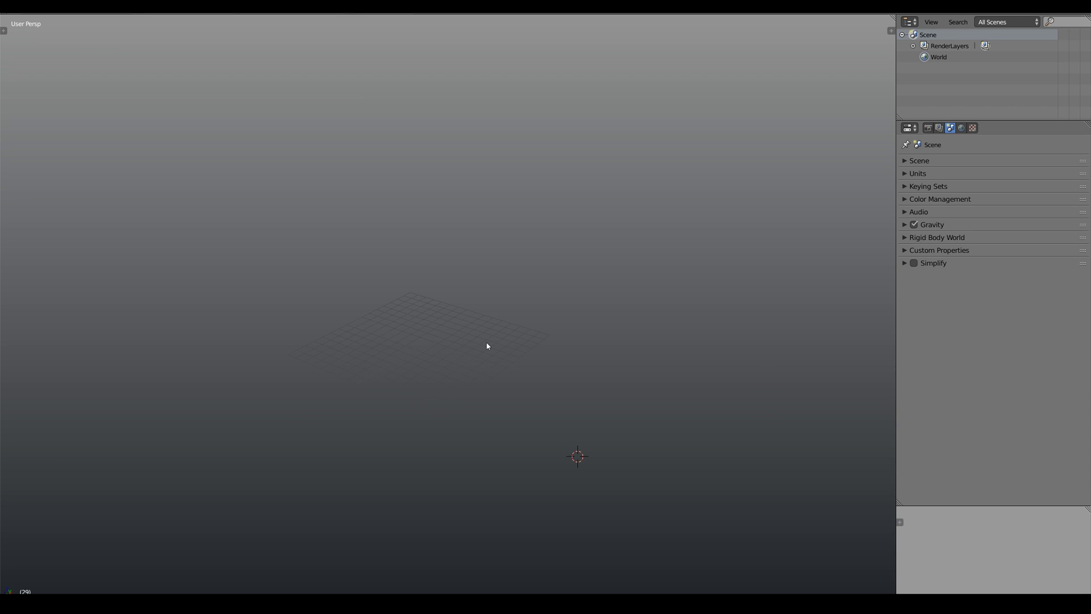
# - Import the textured ruins OBJ via 'import obj' search and scale it down
pyautogui.press('space')
pyautogui.write('import obj')
pyautogui.press('Return')
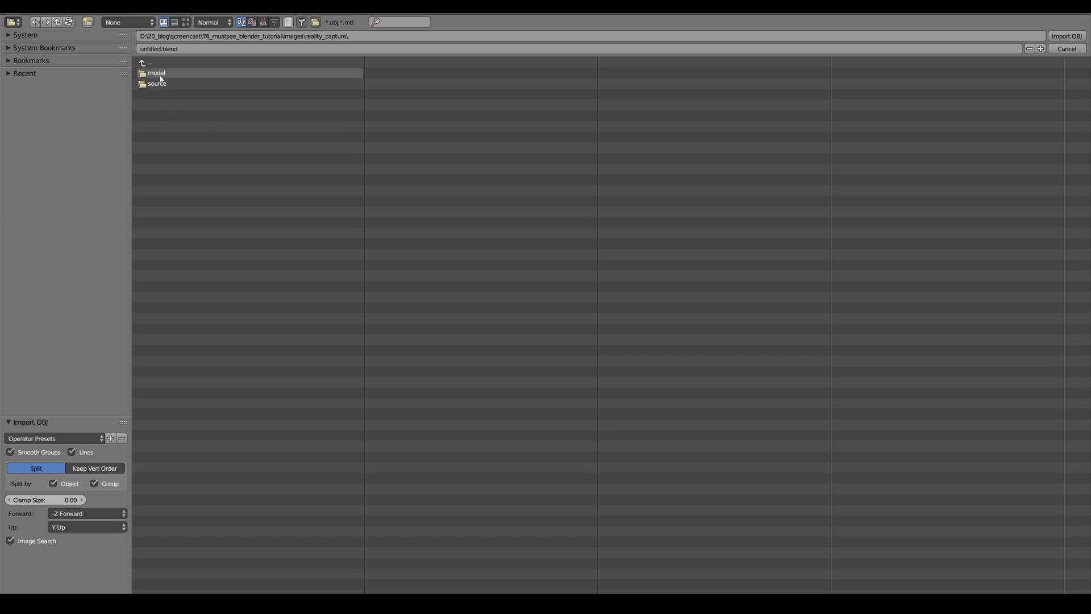
pyautogui.doubleClick(171, 72)
pyautogui.click(194, 137)
pyautogui.press('s')
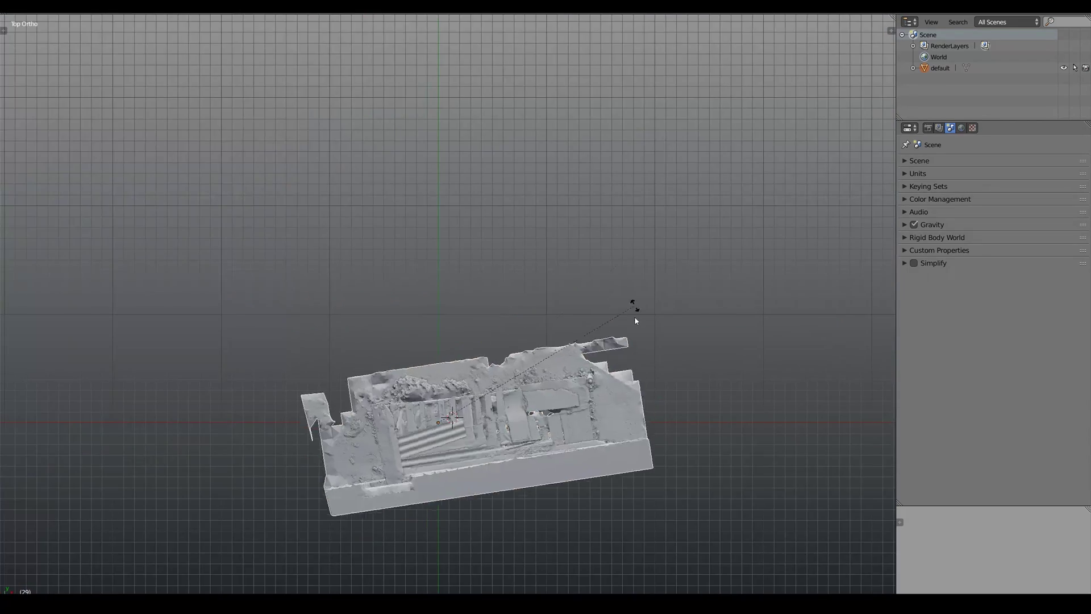
pyautogui.click(638, 340)
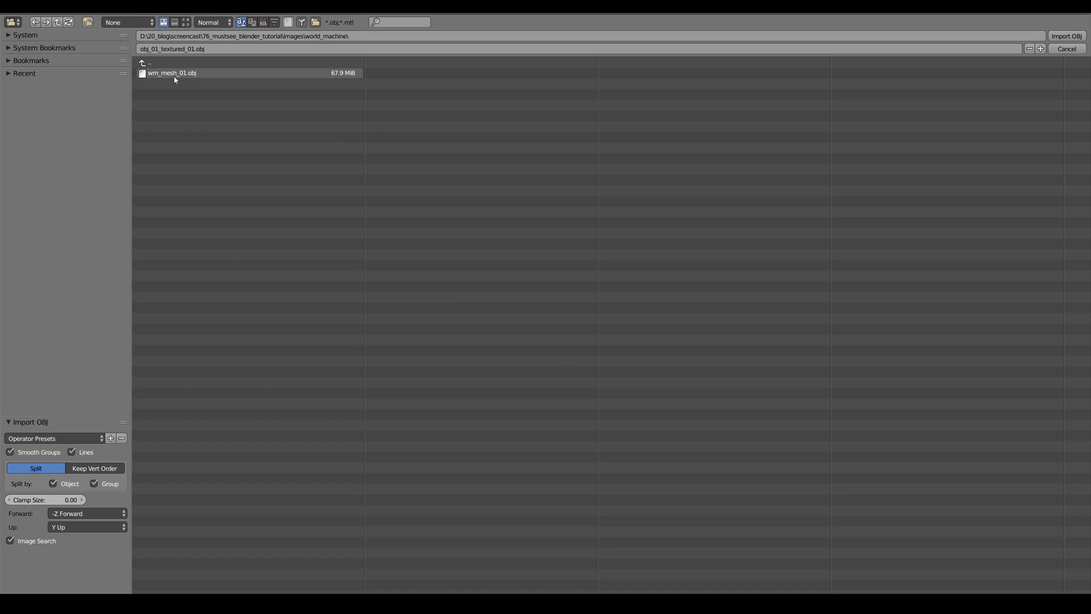
# - Import the World Machine terrain mesh wm_mesh_01.obj
pyautogui.click(175, 78)
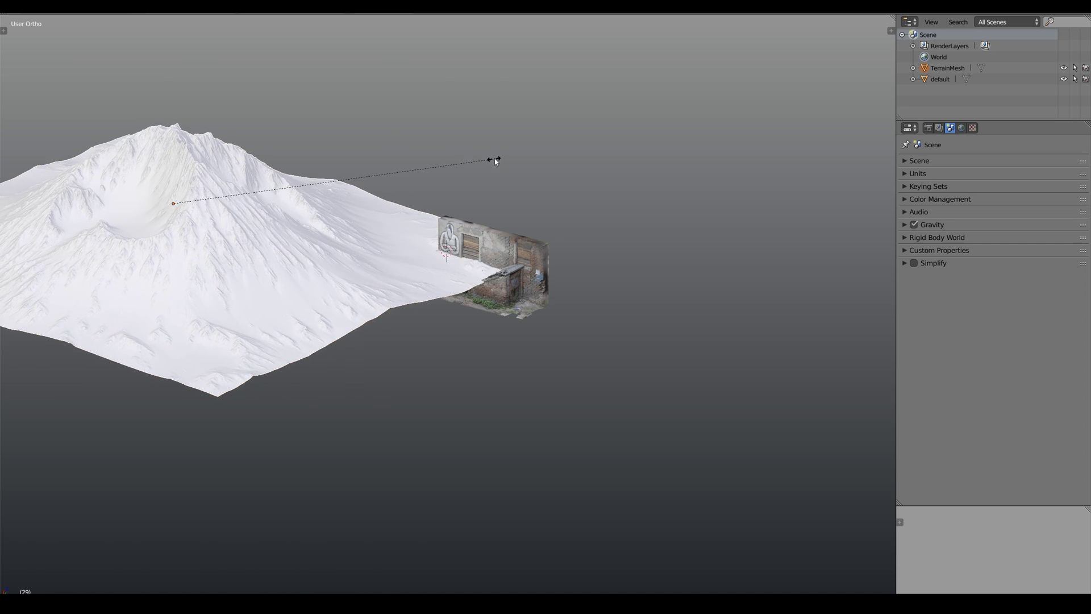
pyautogui.click(494, 158)
pyautogui.moveTo(494, 158); pyautogui.dragTo(516, 236, button='middle')
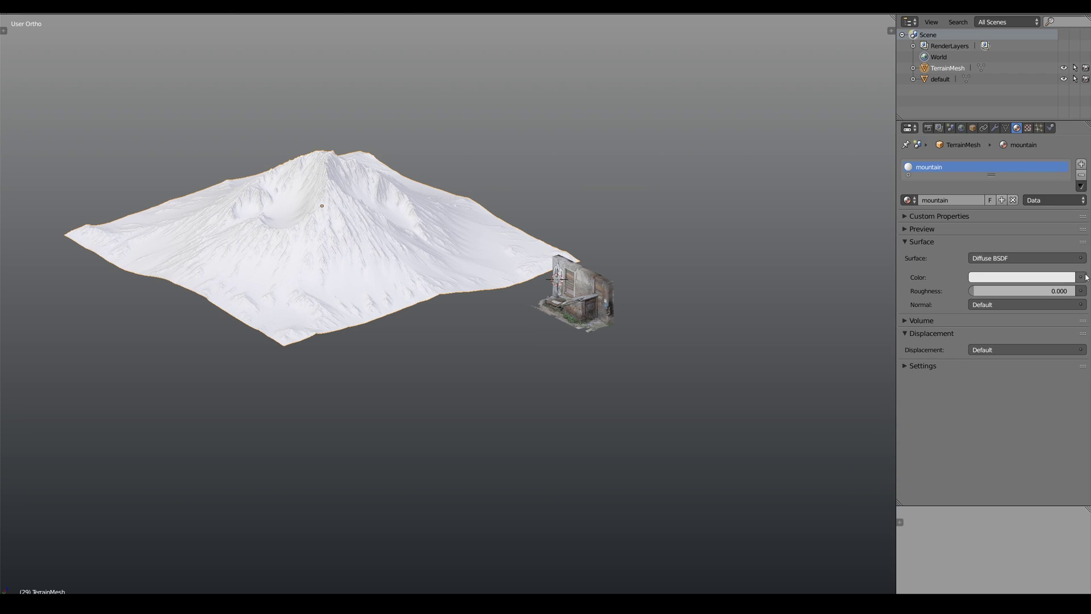
# - Load wm_texture_01.png as the terrain material's image texture
pyautogui.click(979, 250)
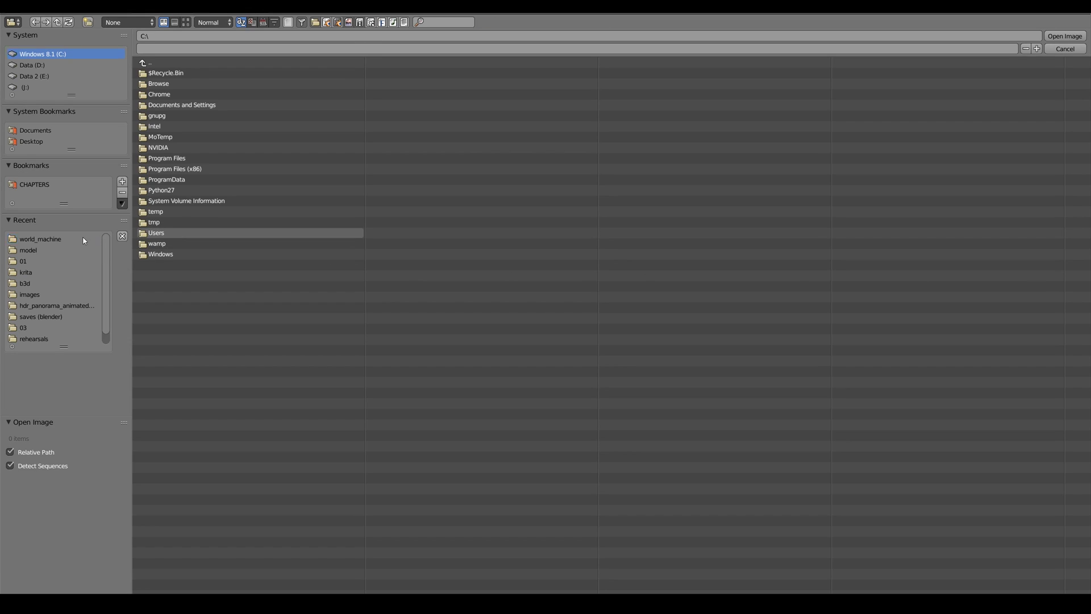
pyautogui.click(84, 239)
pyautogui.click(185, 23)
pyautogui.click(339, 96)
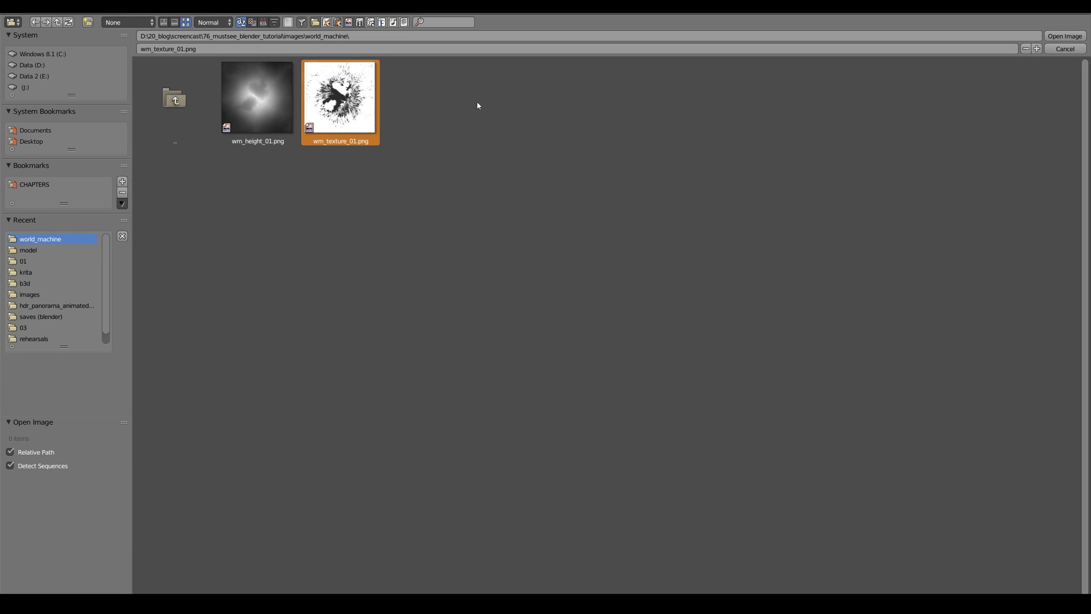
pyautogui.click(1066, 35)
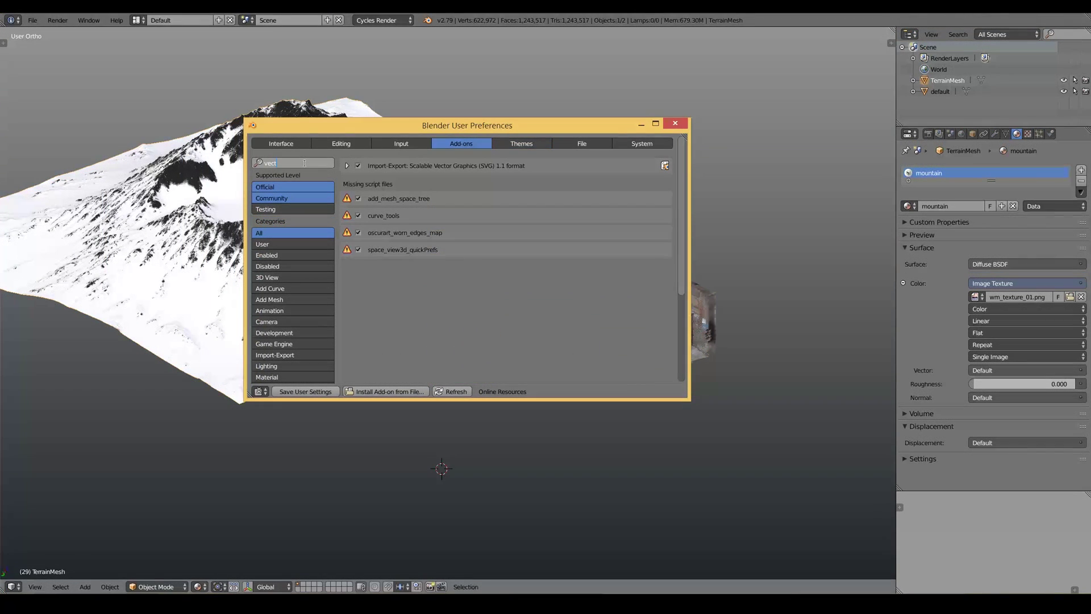
# - Import logo_01.svg as curves into the scene
pyautogui.click(33, 20)
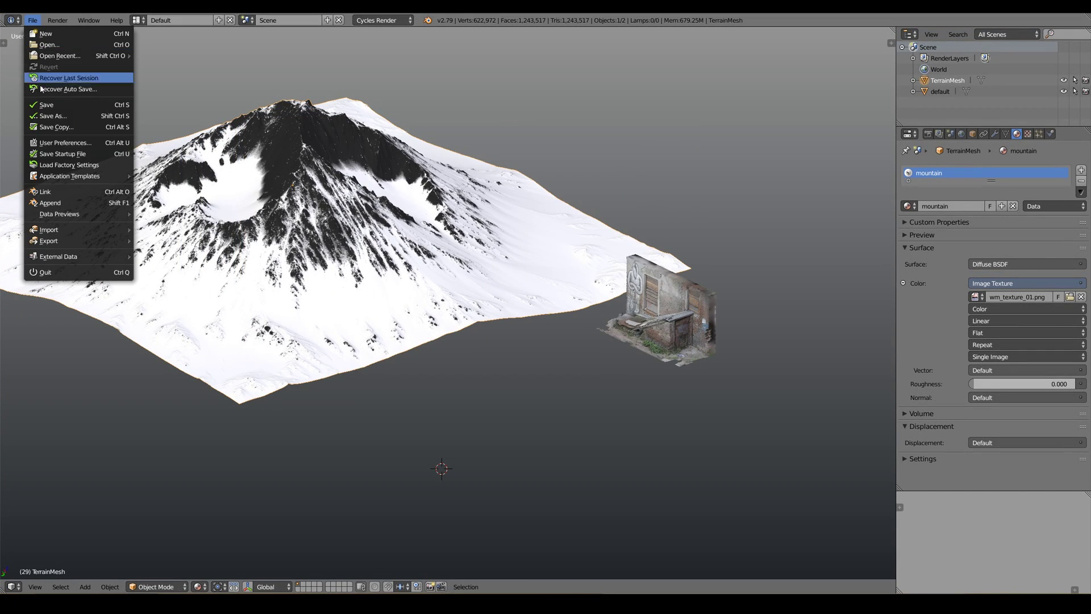
pyautogui.moveTo(82, 233)
pyautogui.click(192, 329)
pyautogui.click(181, 86)
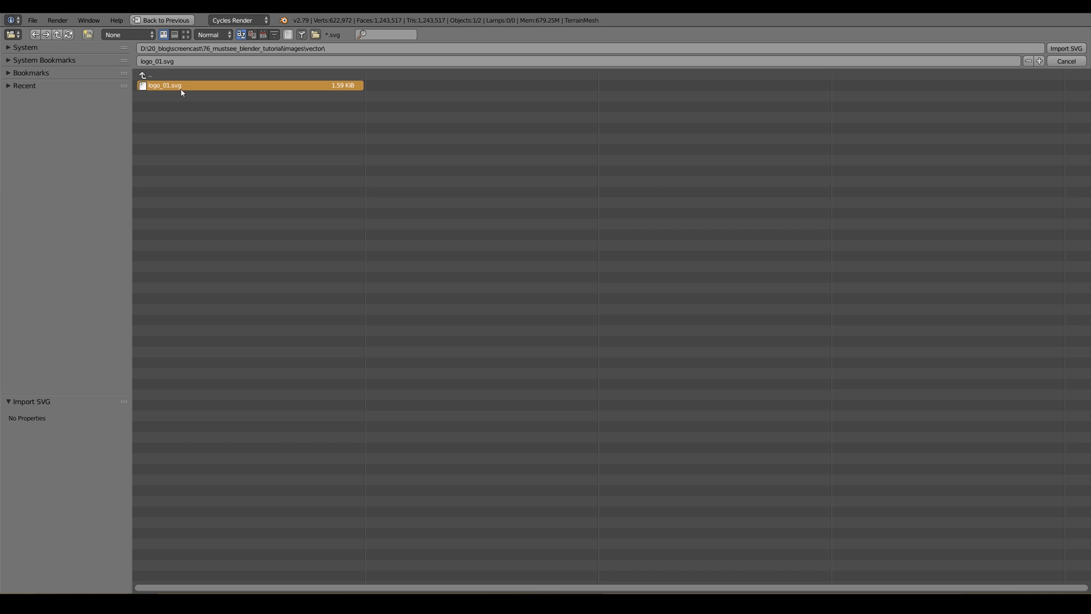
pyautogui.click(1049, 53)
# - Scale and rotate the imported logo curves
pyautogui.press('s')
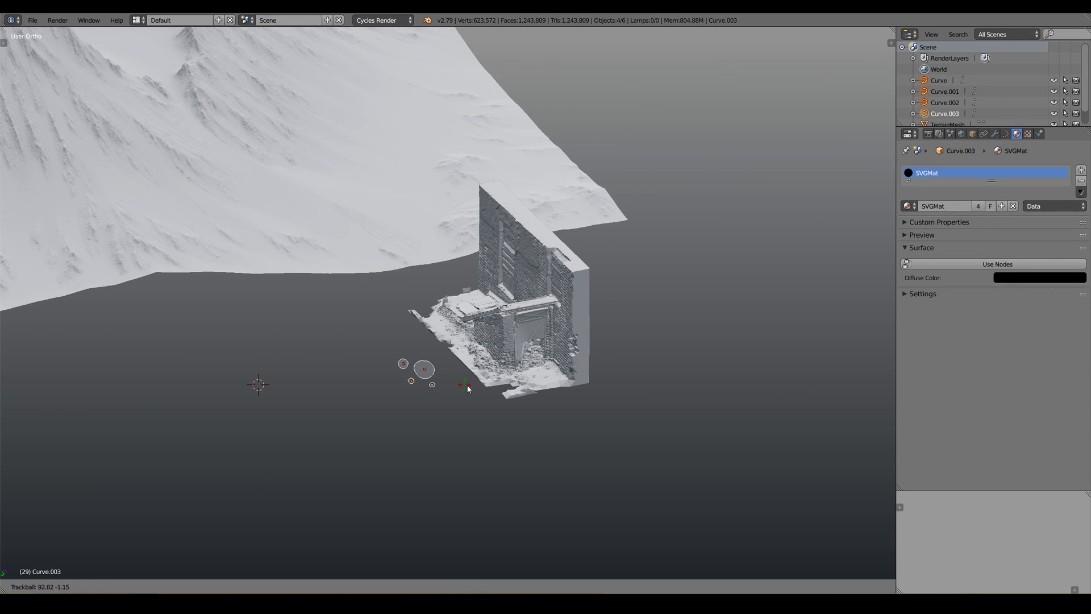
pyautogui.click(469, 390)
pyautogui.scroll(4, 401, 367)
pyautogui.scroll(4, 446, 372)
pyautogui.press('r')
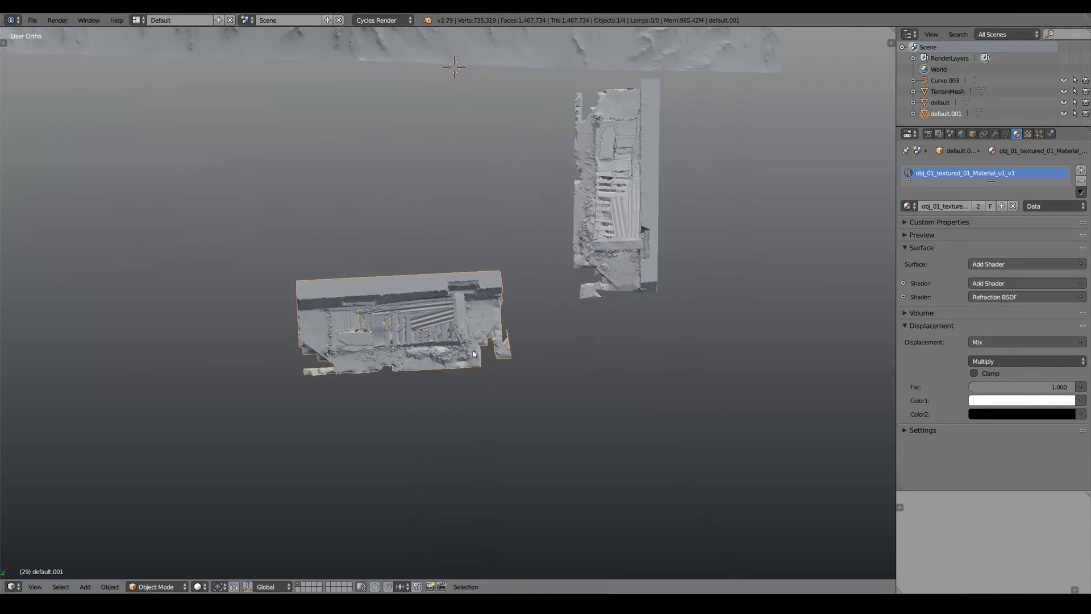
pyautogui.scroll(-2, 469, 312)
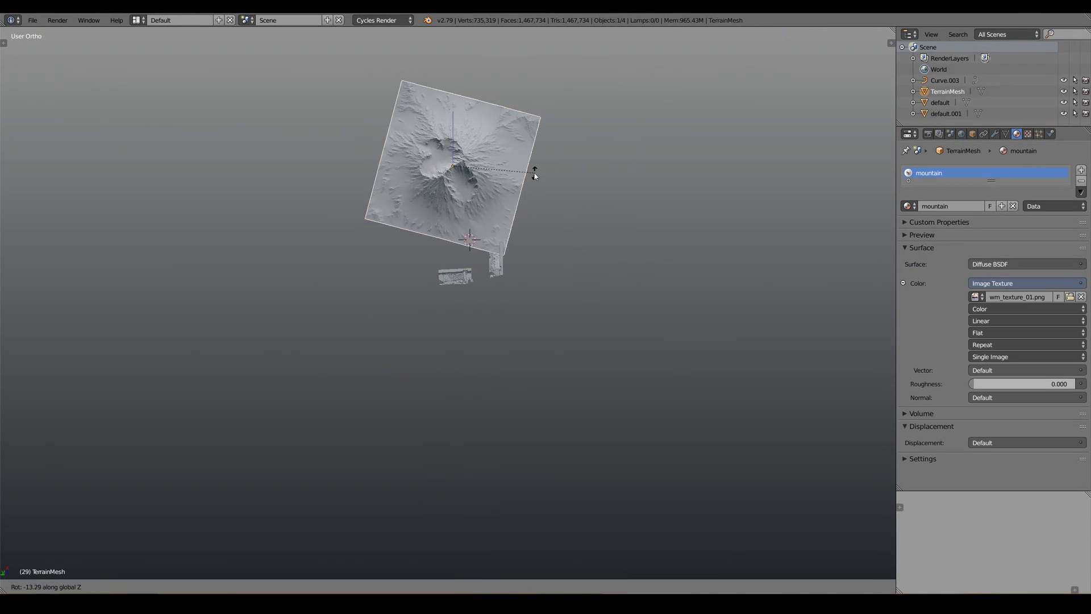
# - Add a camera, look through it, and adjust terrain and camera to frame the scene
pyautogui.moveTo(531, 171); pyautogui.dragTo(522, 135, button='middle')
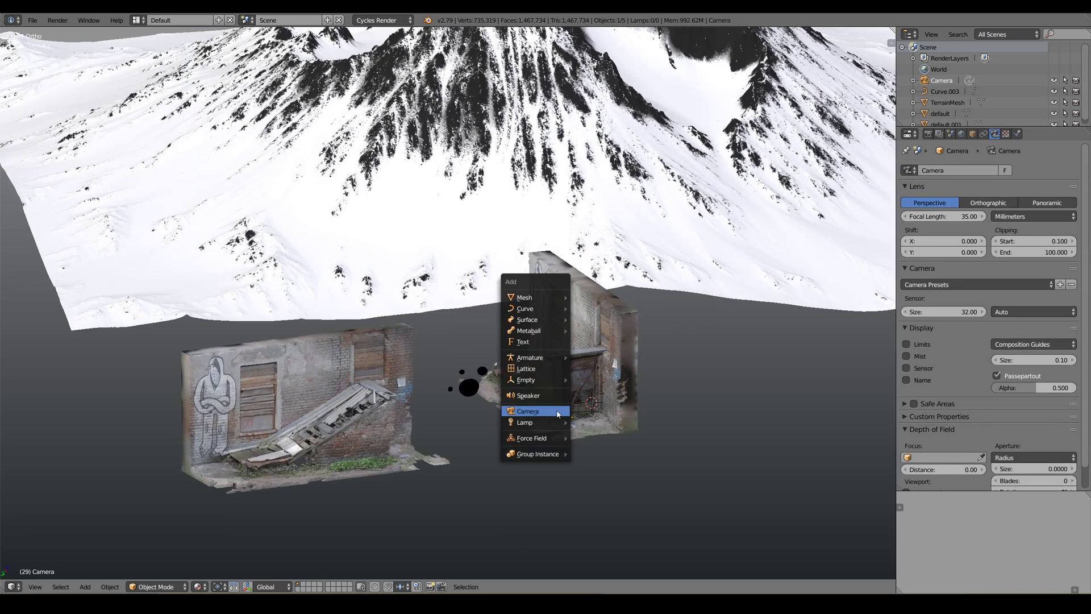
pyautogui.click(534, 410)
pyautogui.press('ctrl+alt+KP_0')
pyautogui.press('Return')
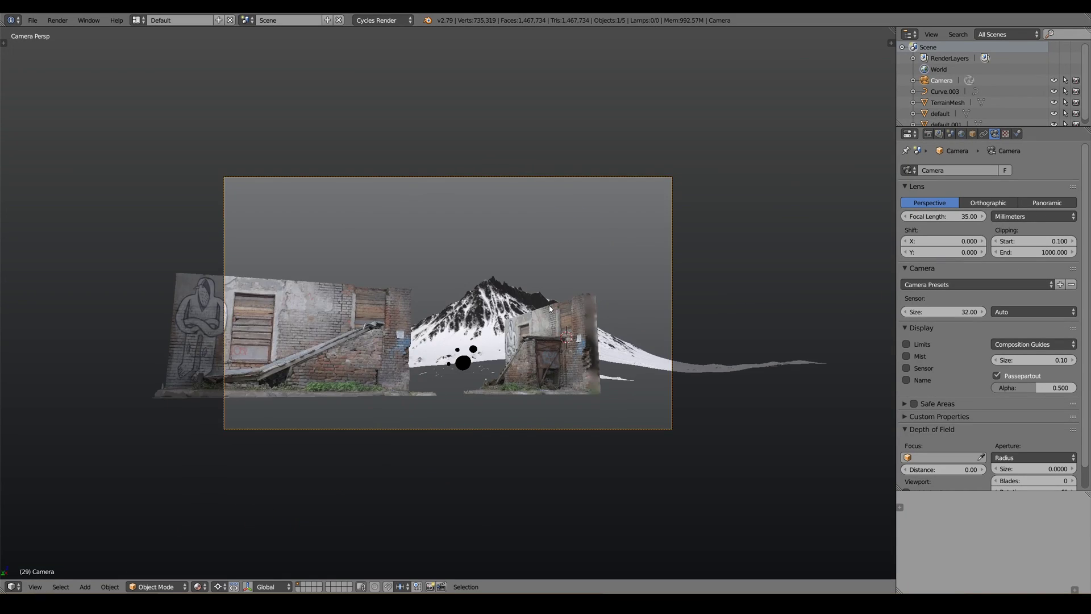
pyautogui.scroll(1, 549, 305)
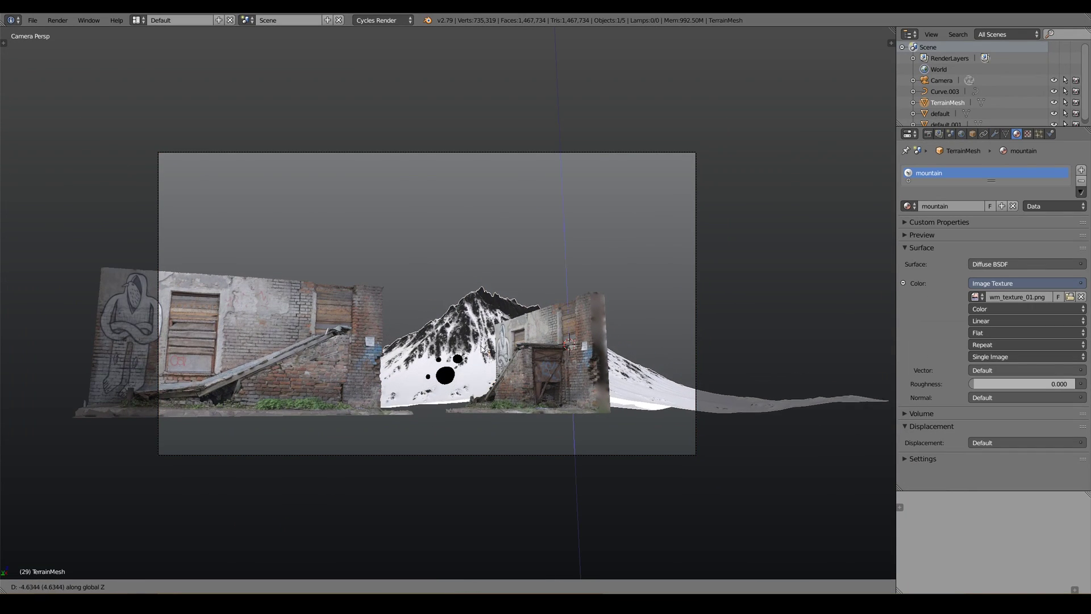
pyautogui.press('g')
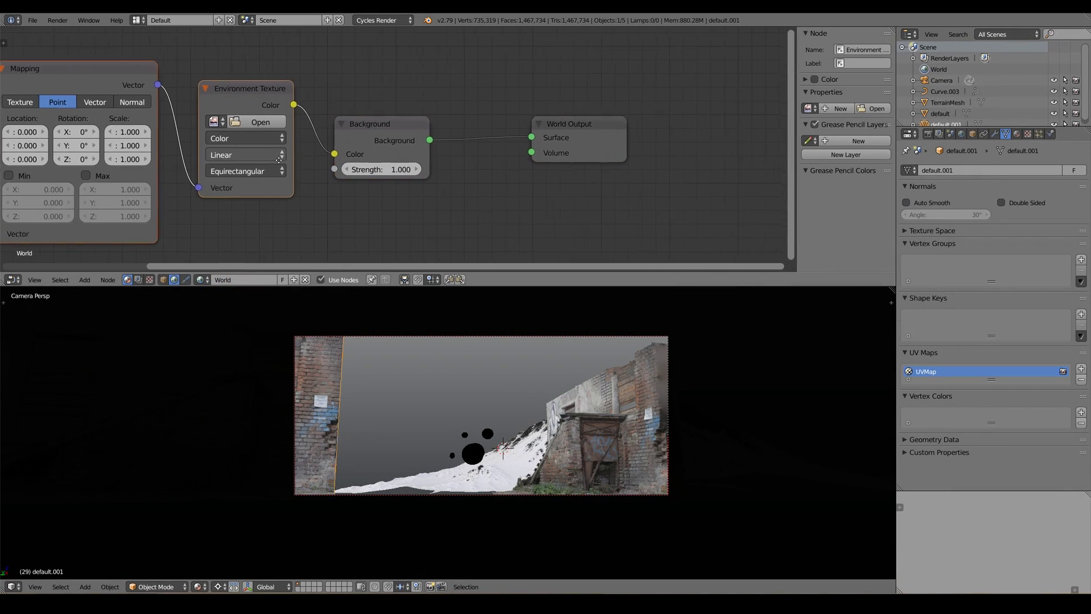
pyautogui.press('Home')
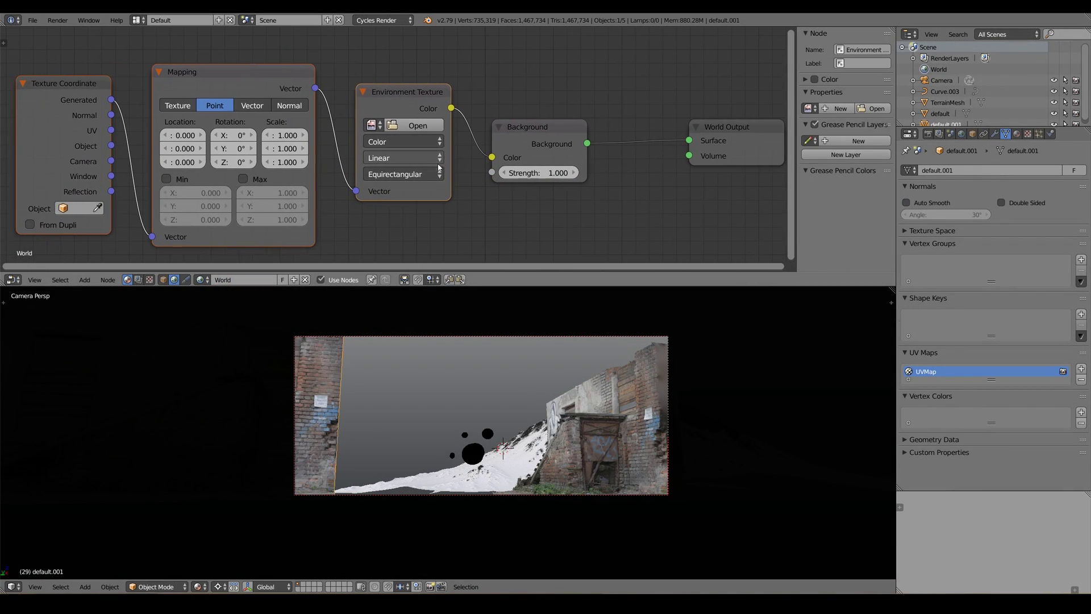
# - Load mountain_view_panorama_01.exr into the world Environment Texture
pyautogui.click(373, 125)
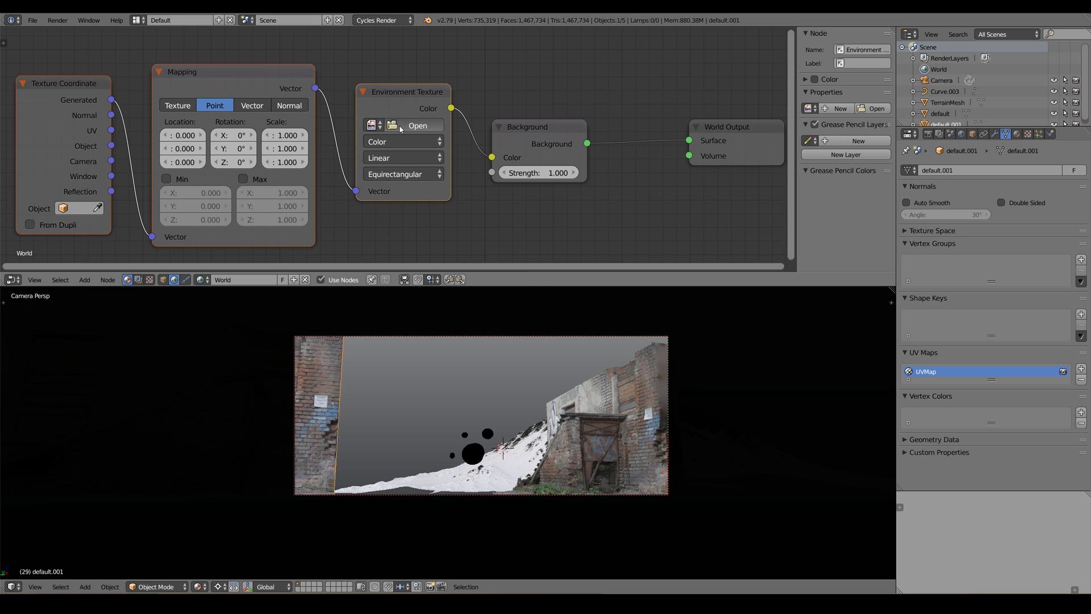
pyautogui.click(401, 129)
pyautogui.click(170, 150)
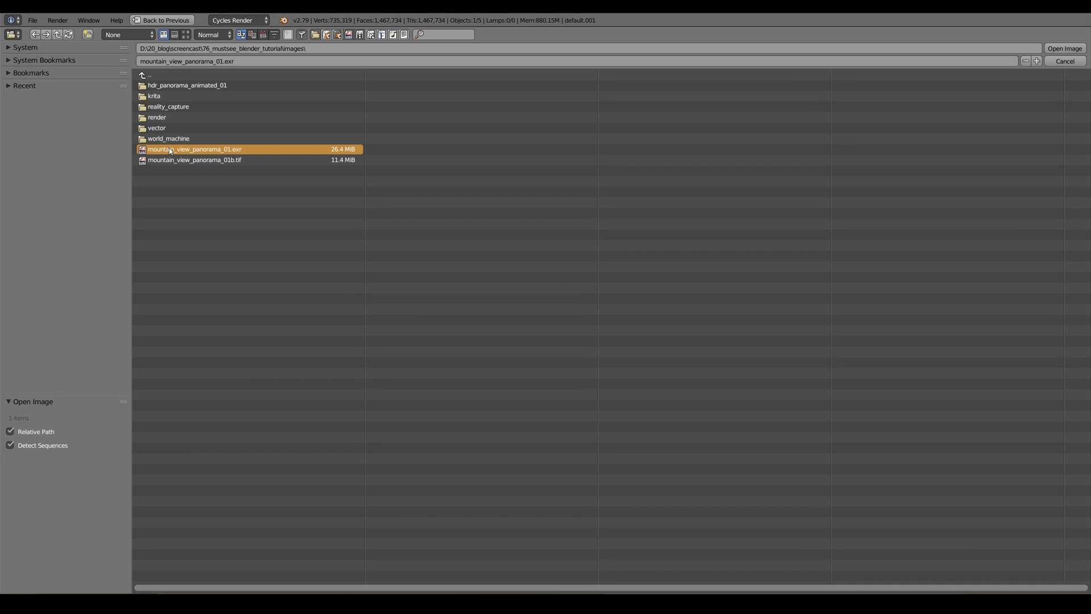
pyautogui.doubleClick(170, 150)
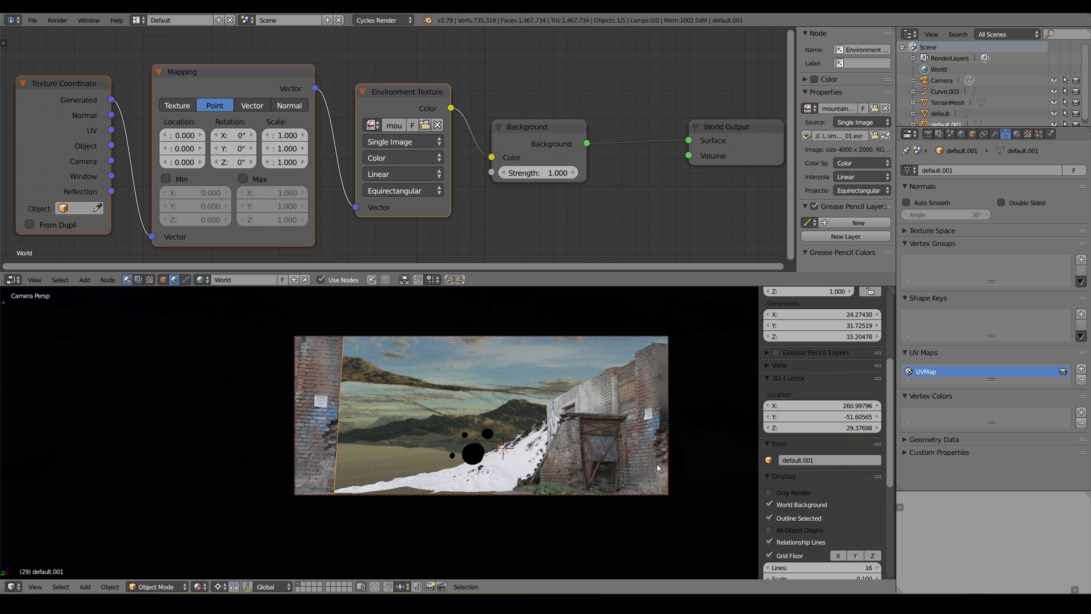
# - Rotate the panorama on Z to 251° to frame the snowy peak
pyautogui.press('n')
pyautogui.moveTo(234, 162); pyautogui.dragTo(261, 166)
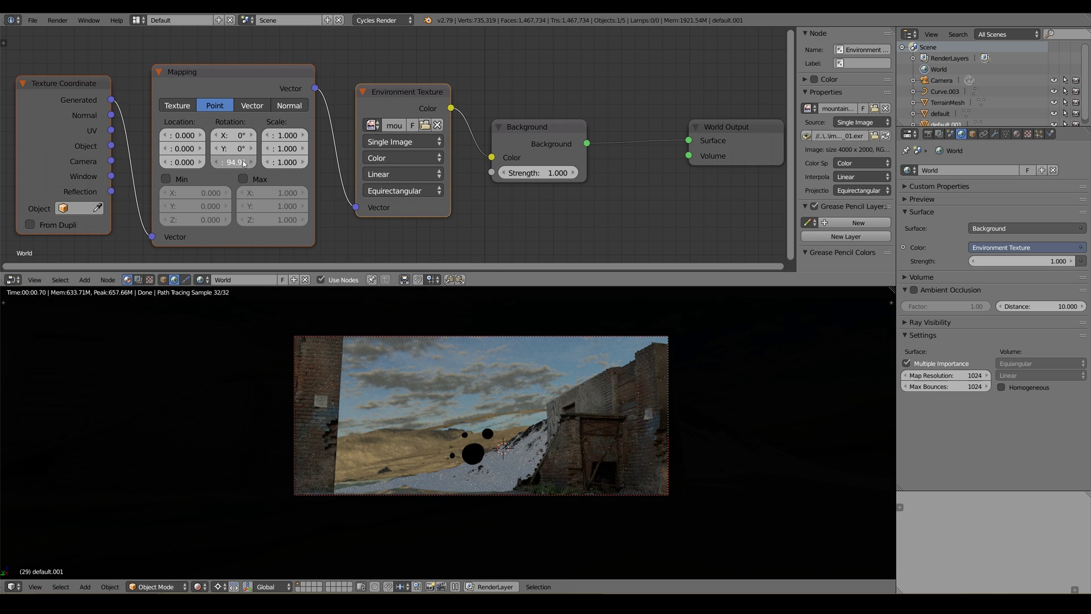
pyautogui.moveTo(243, 163); pyautogui.dragTo(309, 161)
# - Set the Color Management view transform to Filmic
pyautogui.click(950, 134)
pyautogui.click(944, 208)
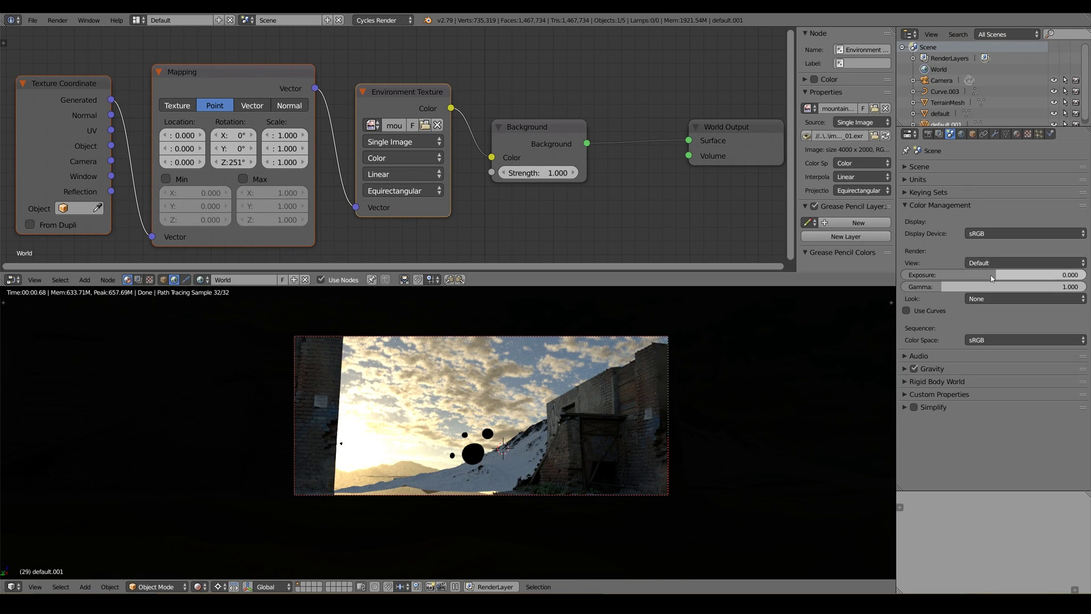
pyautogui.click(1017, 263)
pyautogui.click(1000, 237)
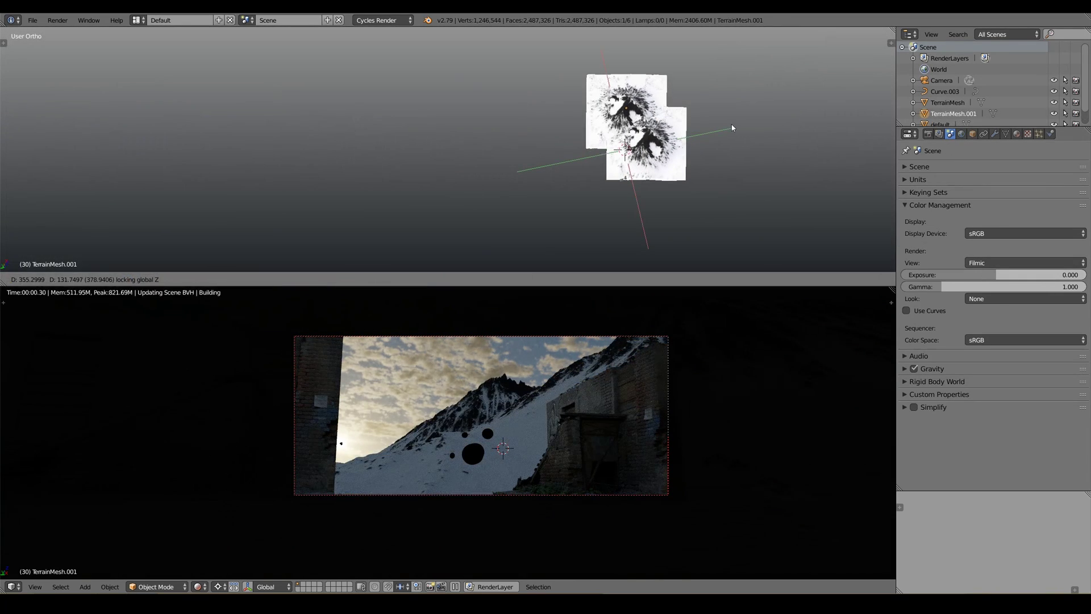
# - Add an orange Emission shader with strength 5 to the logo material's Surface
pyautogui.click(736, 121)
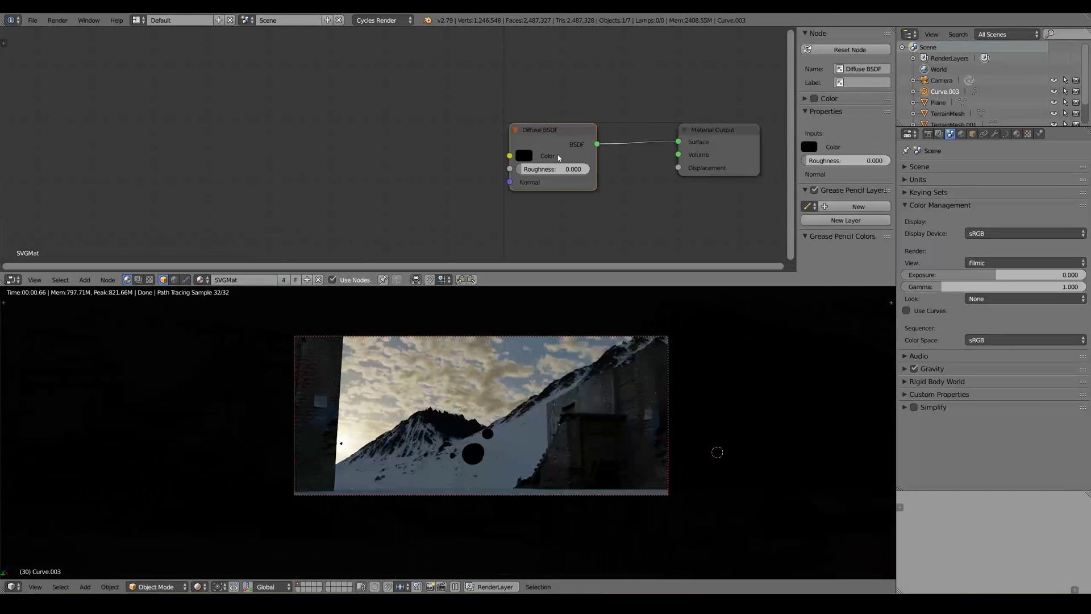
pyautogui.hotkey('shift', 'a')
pyautogui.click(586, 187)
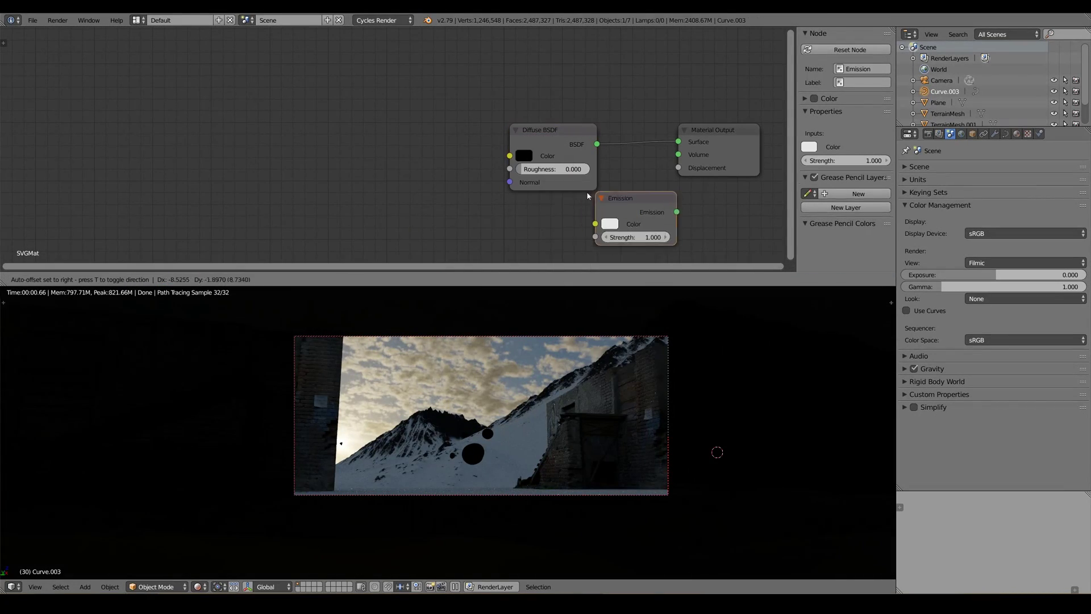
pyautogui.click(514, 212)
pyautogui.moveTo(597, 229); pyautogui.dragTo(678, 141)
pyautogui.click(530, 241)
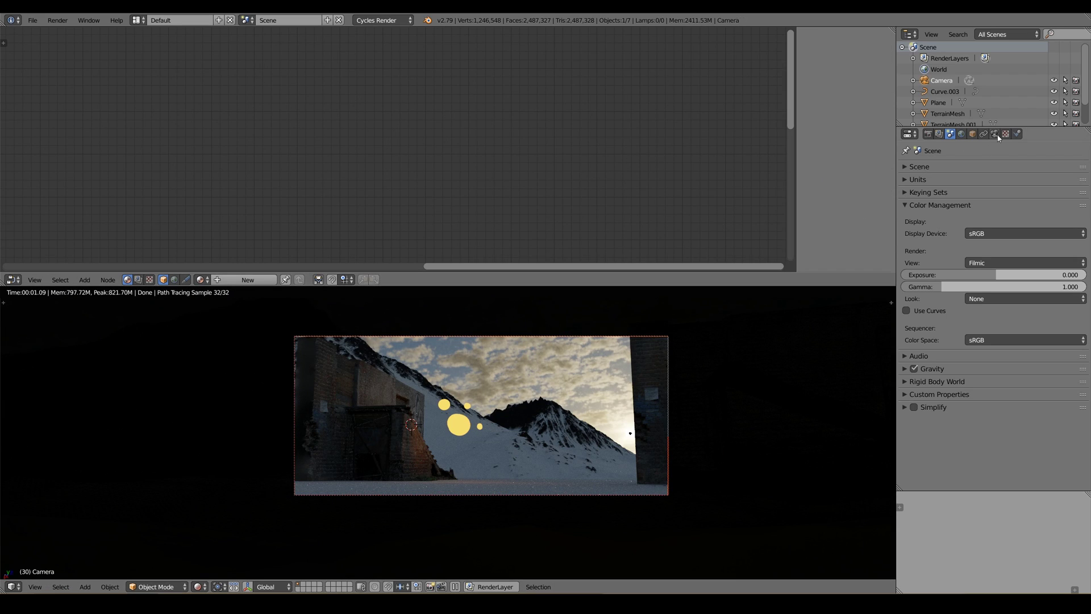
# - Enable camera depth of field with focus distance 26.20 and aperture size 0.1
pyautogui.click(994, 133)
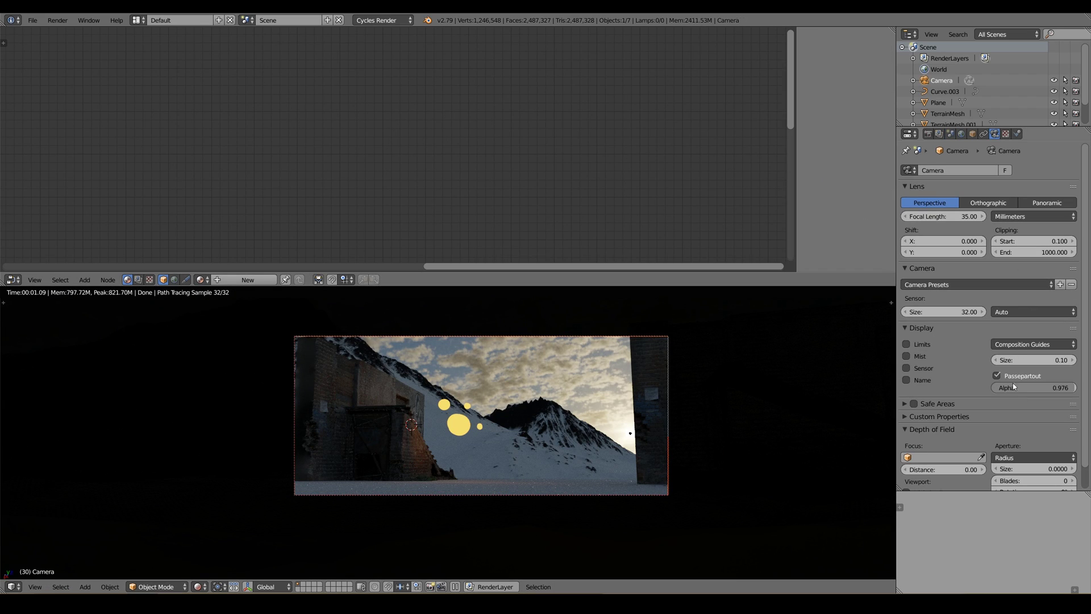
pyautogui.moveTo(1017, 466); pyautogui.dragTo(1036, 466)
pyautogui.moveTo(953, 468); pyautogui.dragTo(1085, 468)
pyautogui.moveTo(954, 469); pyautogui.dragTo(978, 469)
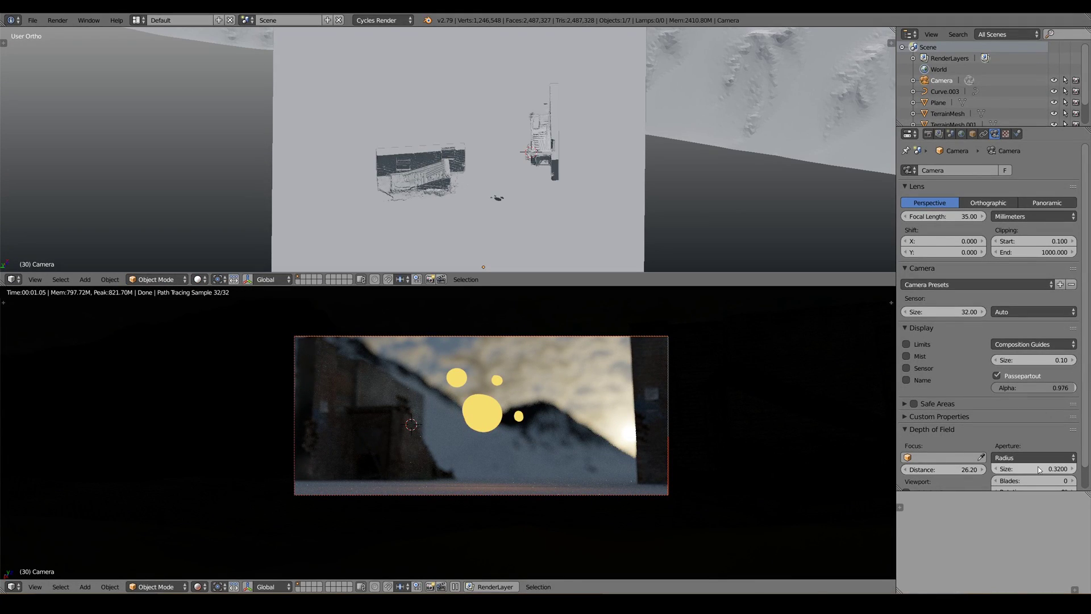
pyautogui.click(1039, 470)
pyautogui.write('0.1')
pyautogui.press('Return')
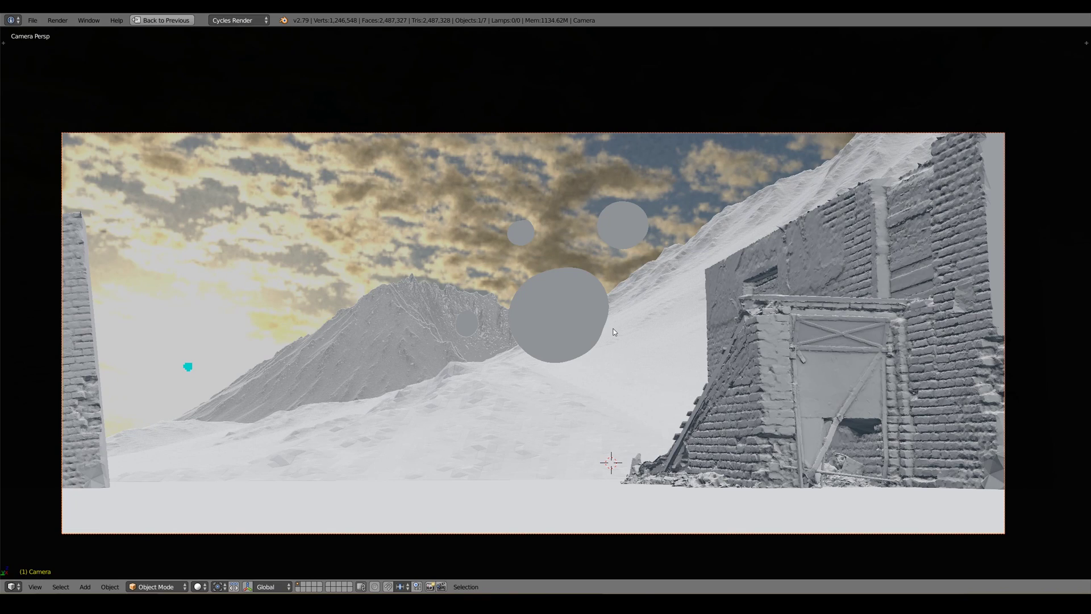
pyautogui.hotkey('alt', 'a')
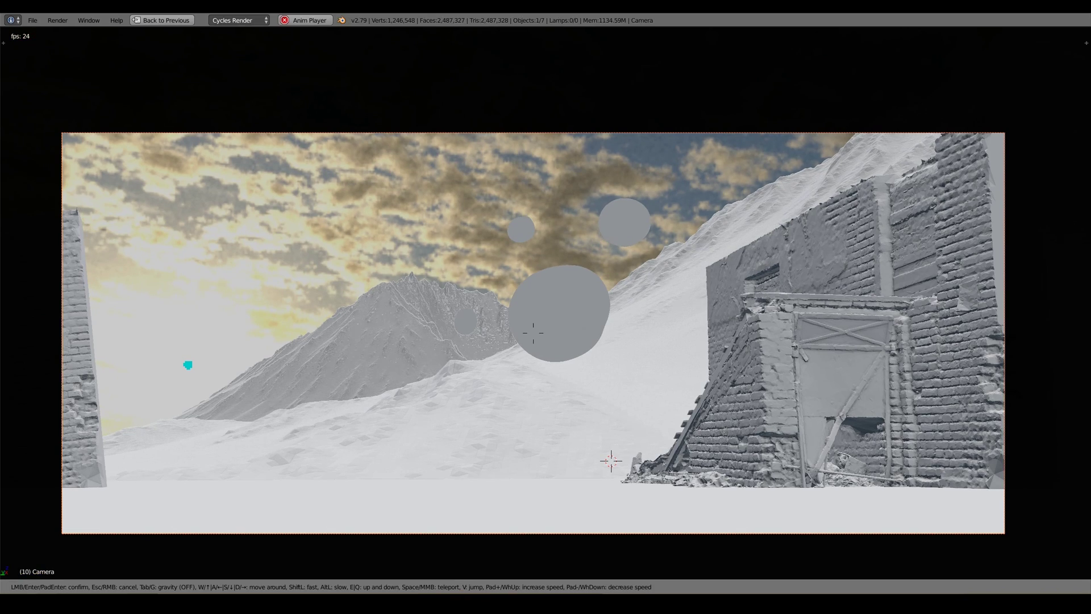
# - Stop playback, render the frame, and set the Glare node threshold to 155
pyautogui.hotkey('ctrl', 'Up')
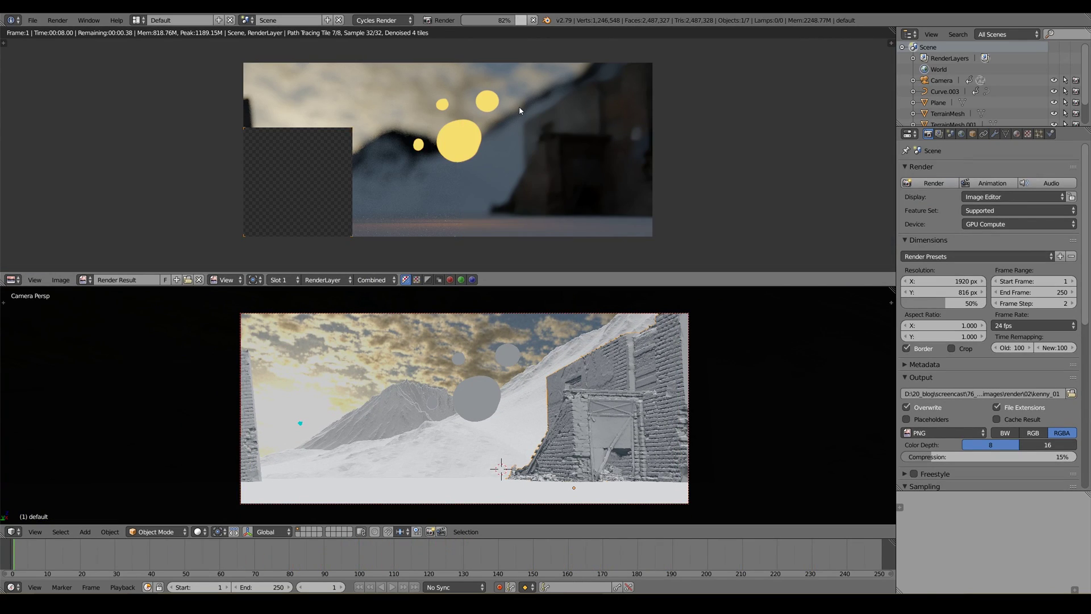
pyautogui.hotkey('shift', 'F3')
pyautogui.click(476, 407)
pyautogui.write('155')
pyautogui.press('Return')
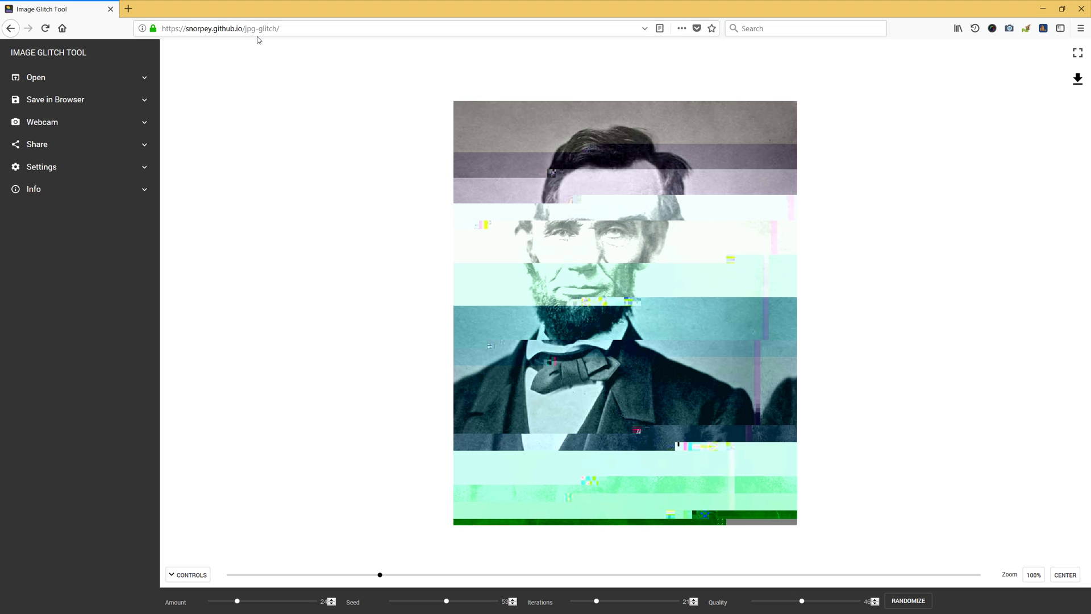
# - Open the first rendered frame in the Image Glitch Tool in fullscreen
pyautogui.press('F11')
pyautogui.click(40, 46)
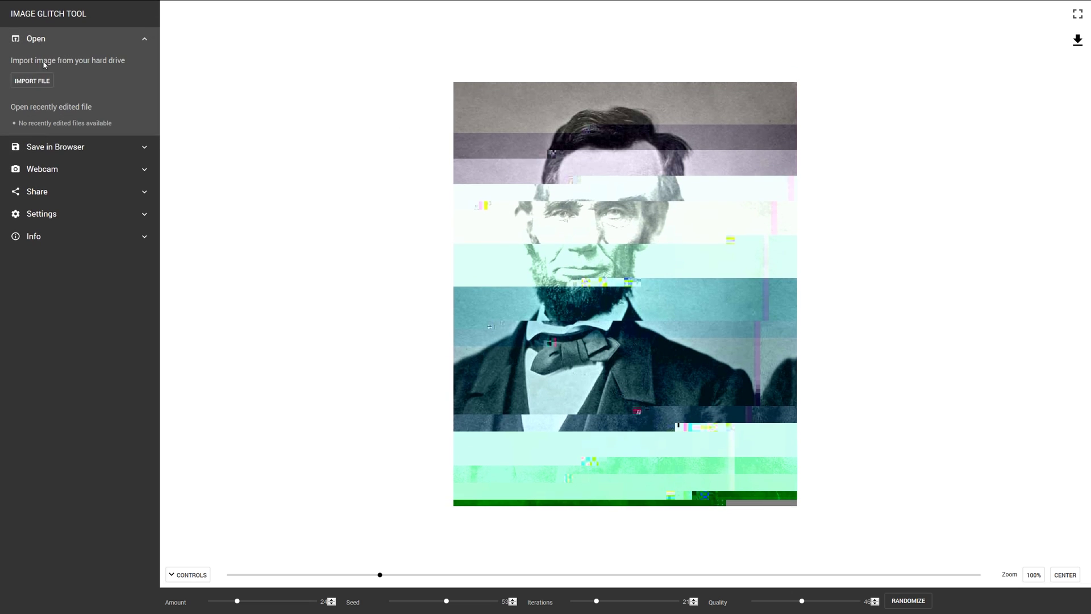
pyautogui.click(40, 85)
pyautogui.doubleClick(178, 80)
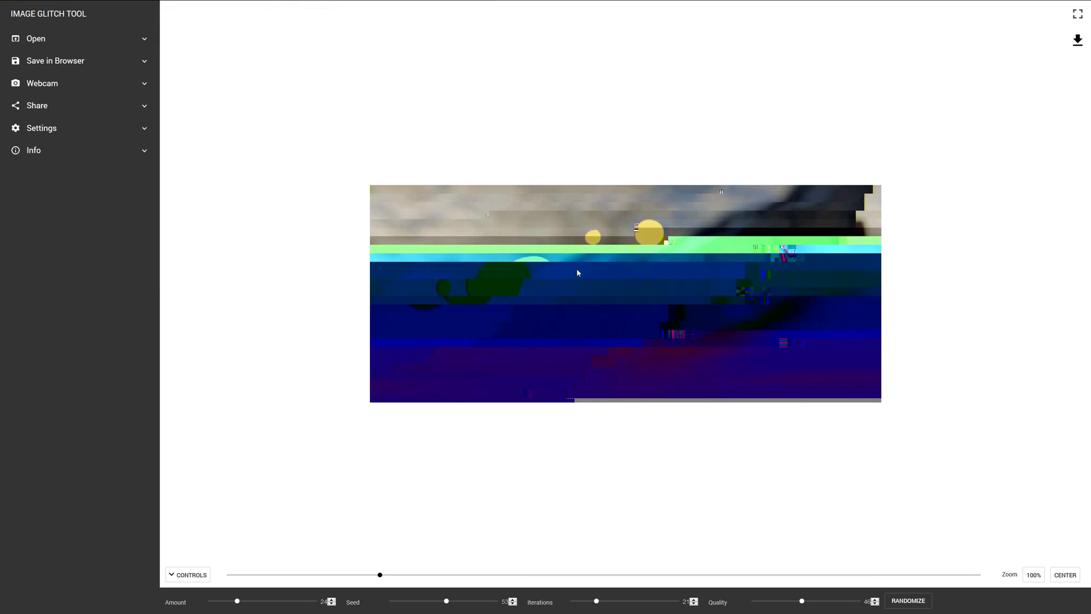
# - Randomize the glitch, lower iterations to about 5, and save the glitched PNG
pyautogui.click(914, 605)
pyautogui.click(914, 605)
pyautogui.click(914, 604)
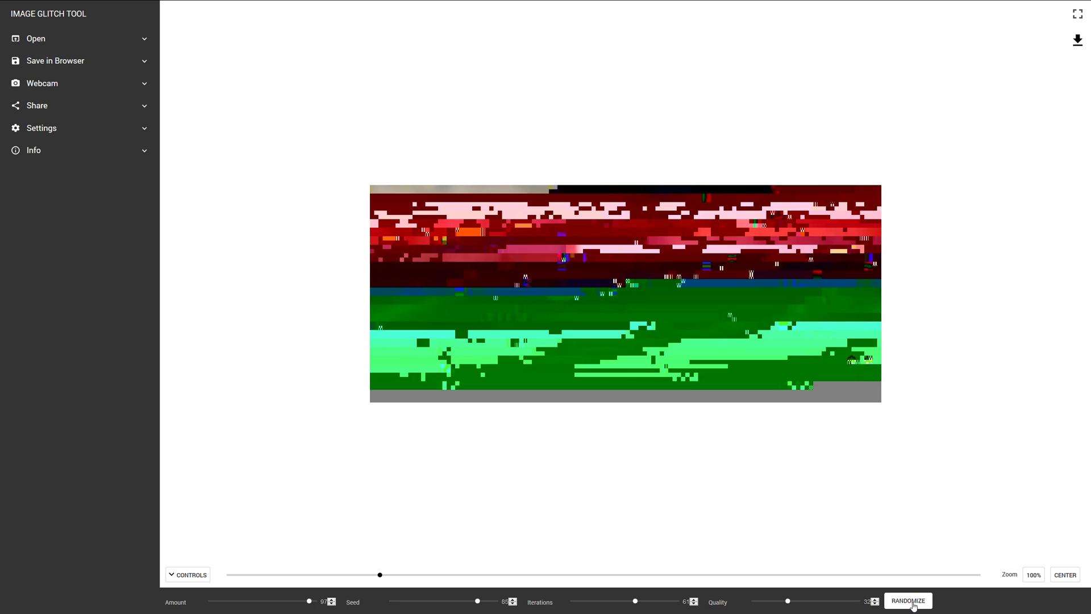
pyautogui.click(913, 605)
pyautogui.moveTo(656, 603); pyautogui.dragTo(580, 602)
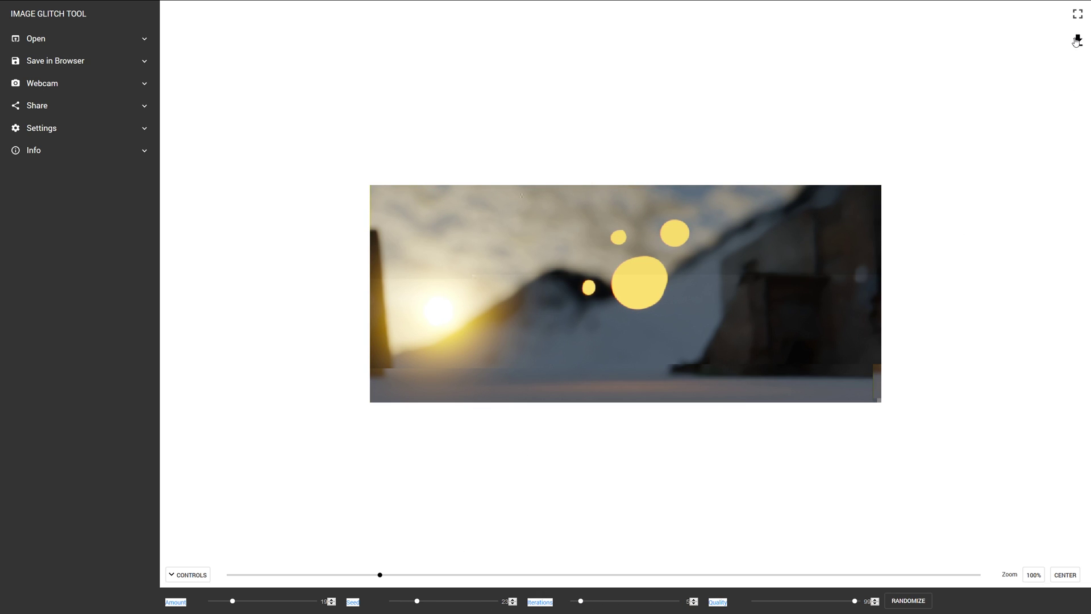
pyautogui.click(1075, 41)
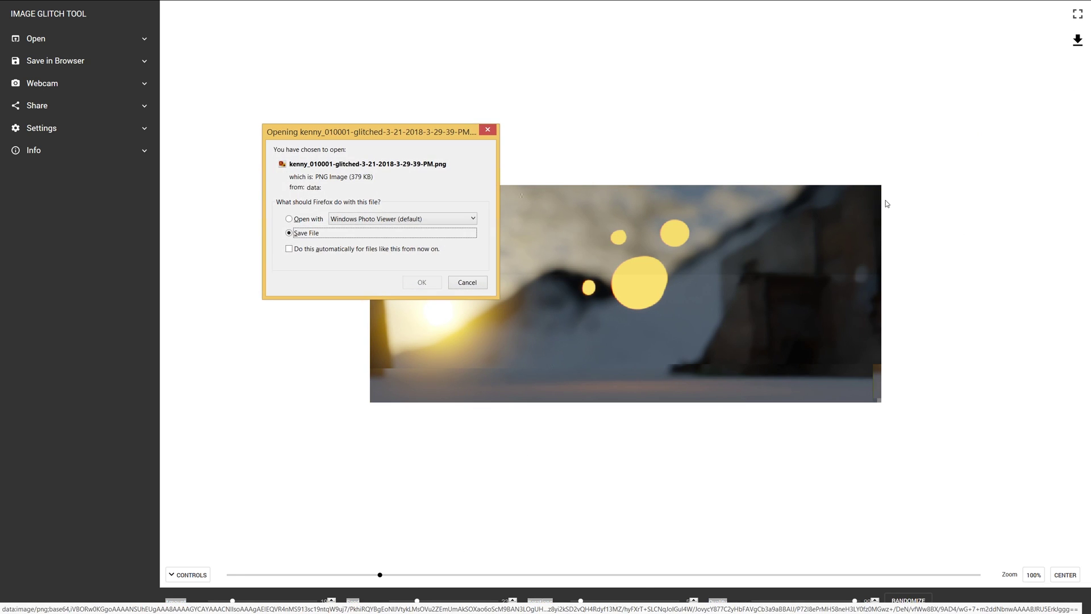
pyautogui.click(421, 283)
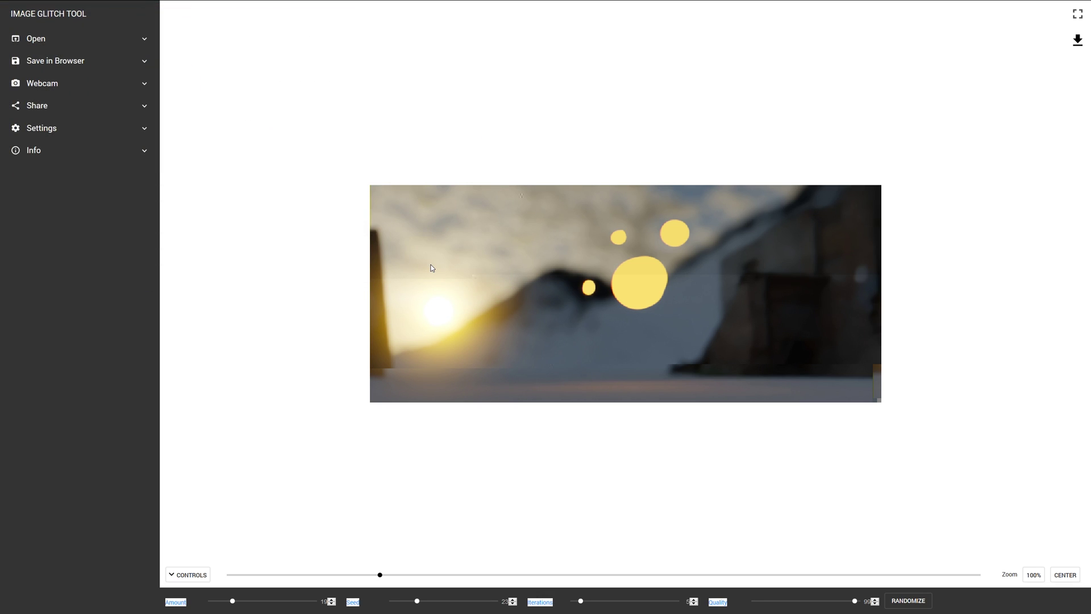
# - Load the next frame kenny_010003.png for glitching
pyautogui.click(35, 38)
pyautogui.click(32, 81)
pyautogui.click(277, 91)
pyautogui.doubleClick(277, 91)
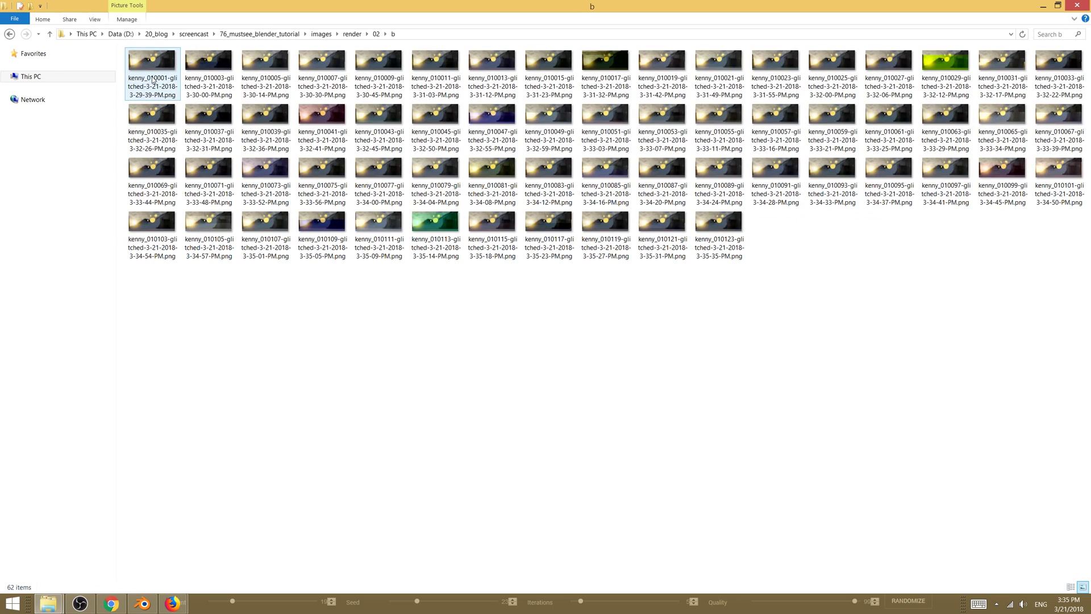
# - Open the first glitched frame in the photo viewer and flip through the rest
pyautogui.doubleClick(152, 81)
pyautogui.scroll(-20, 487, 259)
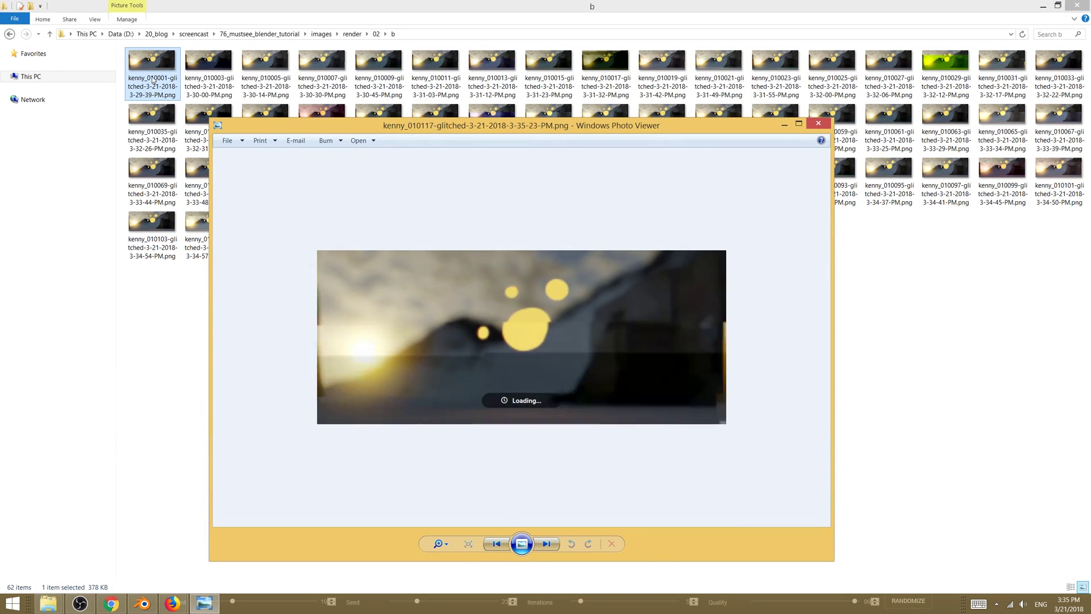
pyautogui.scroll(-2, 568, 301)
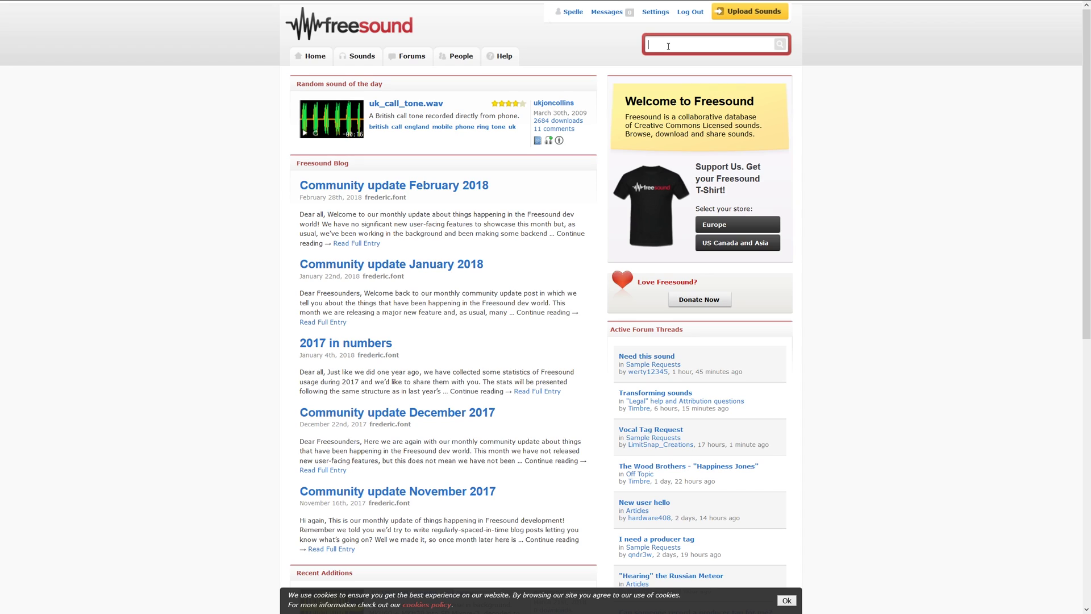
pyautogui.click(668, 47)
# - Search Freesound for 'ambient' and open the 16_Tram ambient.wav sound page
pyautogui.write('ambient')
pyautogui.press('Return')
pyautogui.click(445, 334)
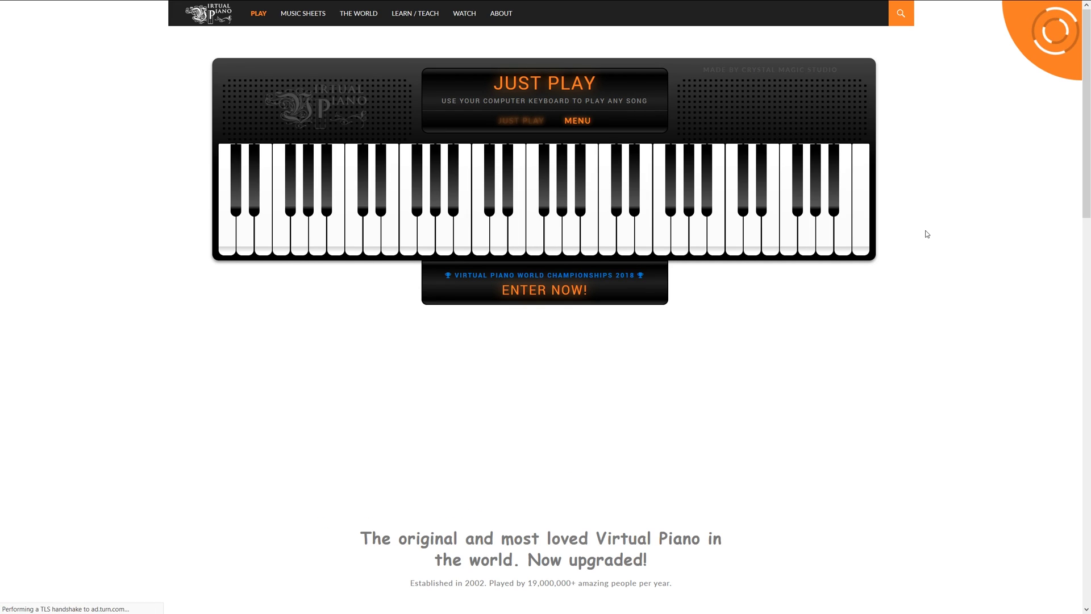
# - Play the notes h, g, f, then d and j together, then g on Virtual Piano
pyautogui.press('h')
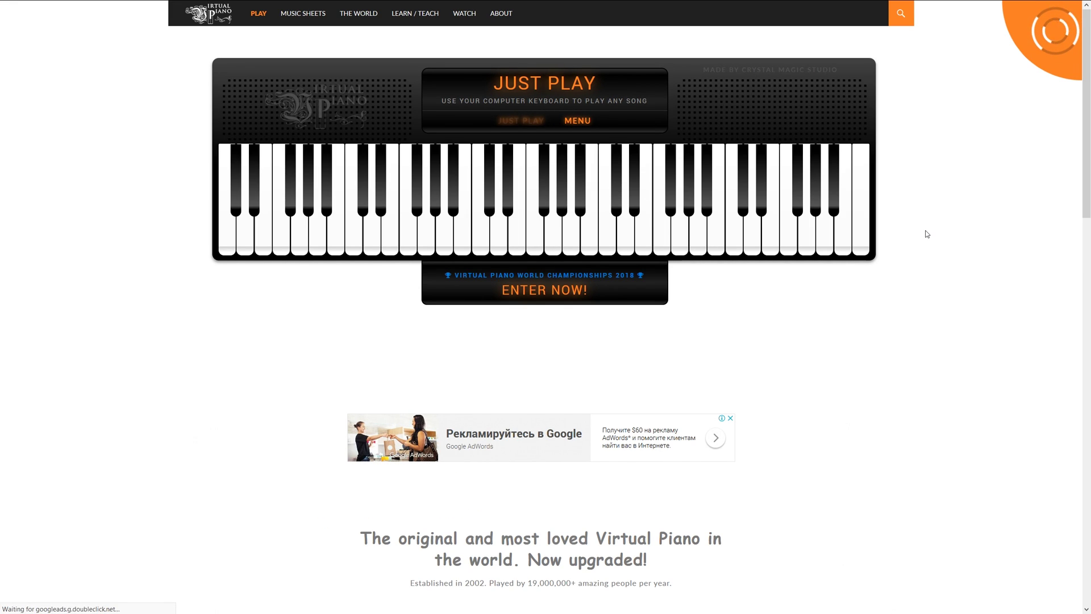
pyautogui.press('g')
pyautogui.press('f')
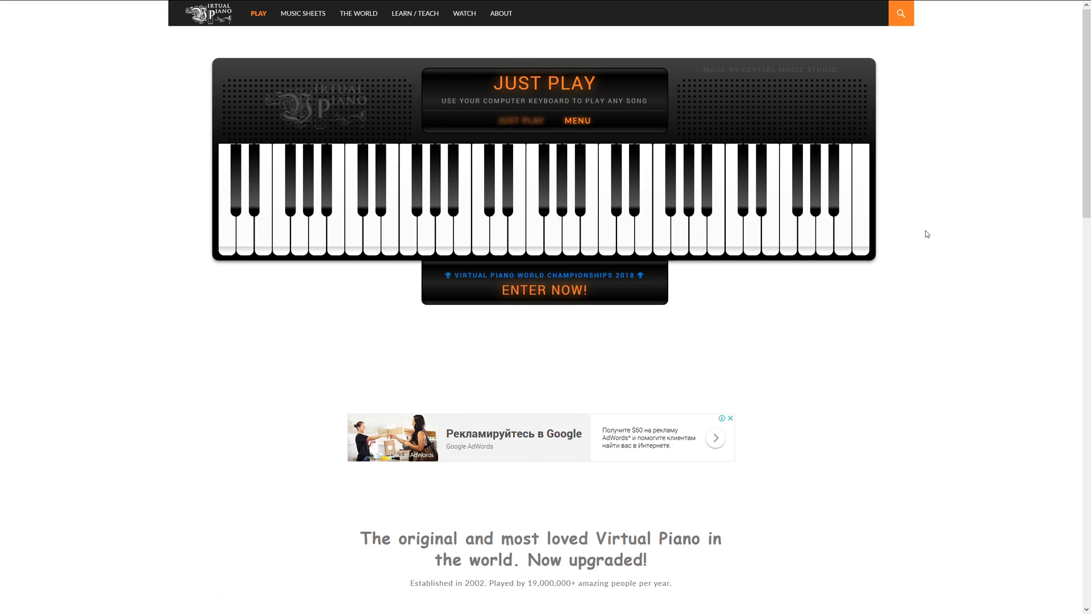
pyautogui.press('d')
pyautogui.press('j')
pyautogui.press('g')
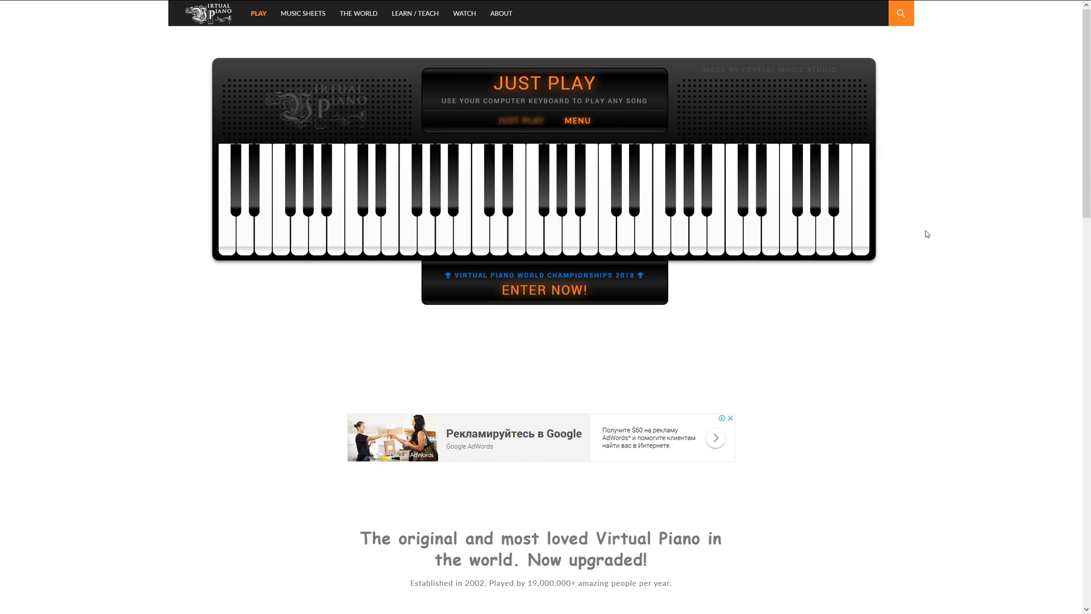